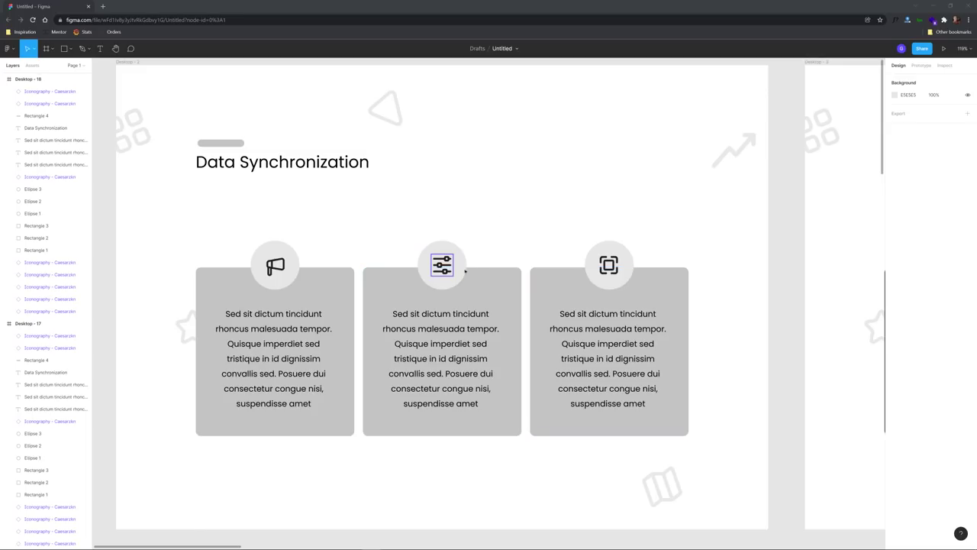
Step: Look over all the Data Synchronization frames and compare their black, grey, purple, pastel and blue color variants
scroll(504, 226, down, 10)
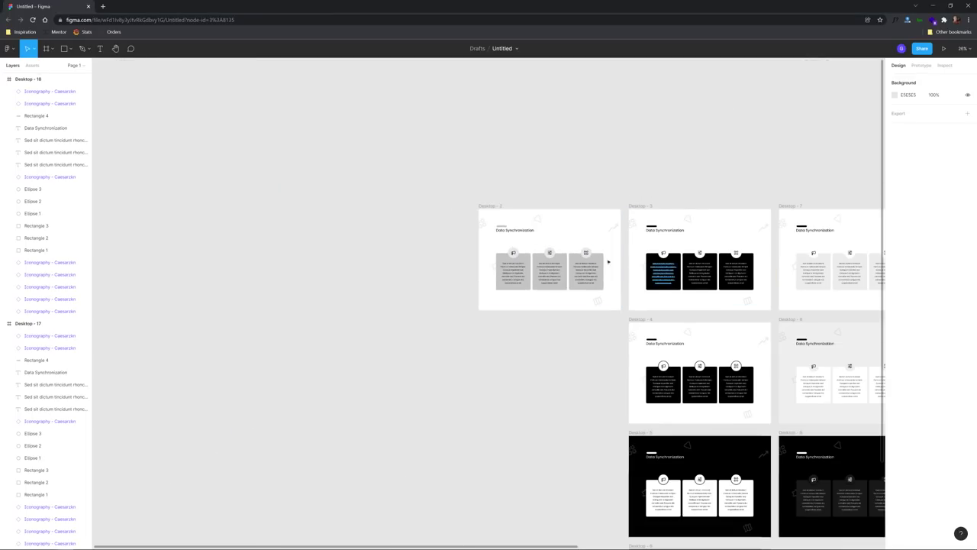
click(484, 213)
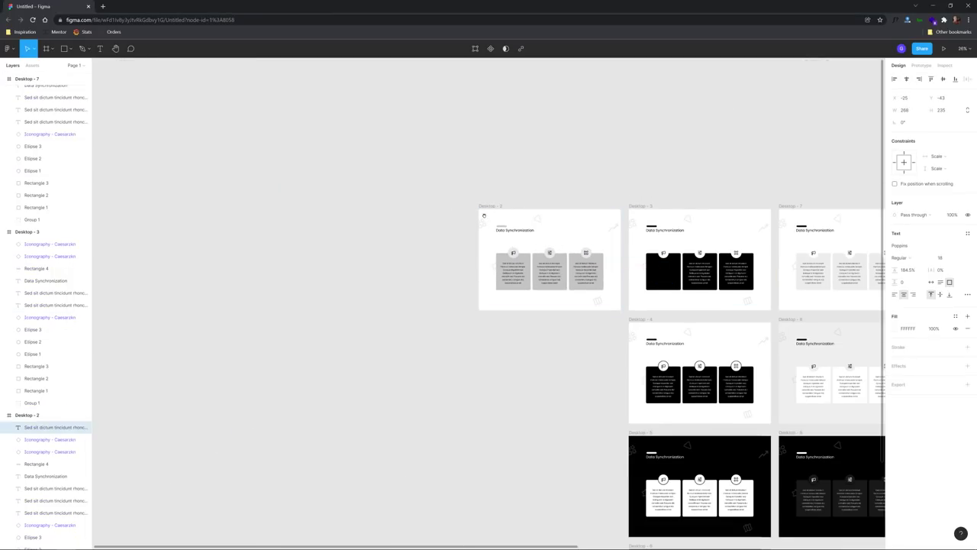
click(555, 196)
scroll(485, 142, right, 6)
scroll(485, 141, down, 3)
scroll(633, 227, down, 3)
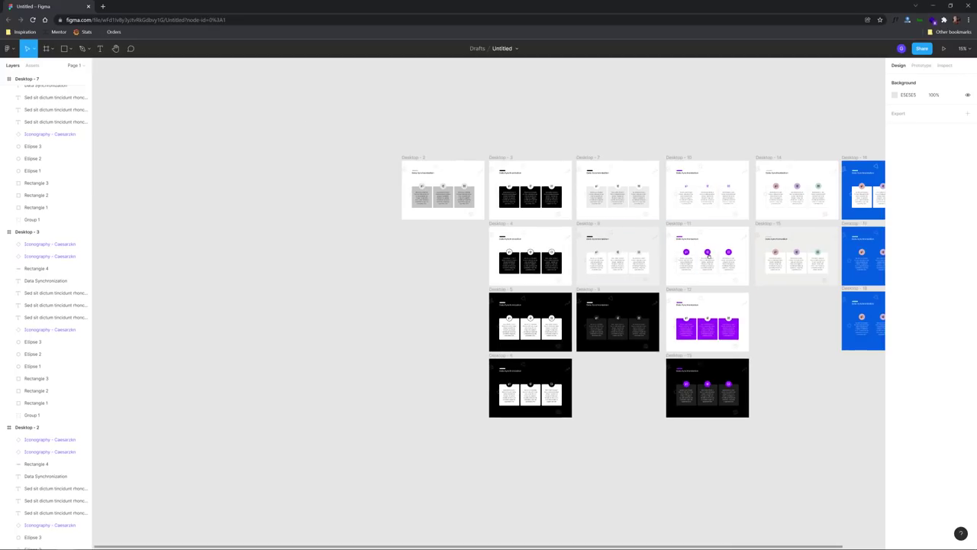
scroll(708, 257, right, 3)
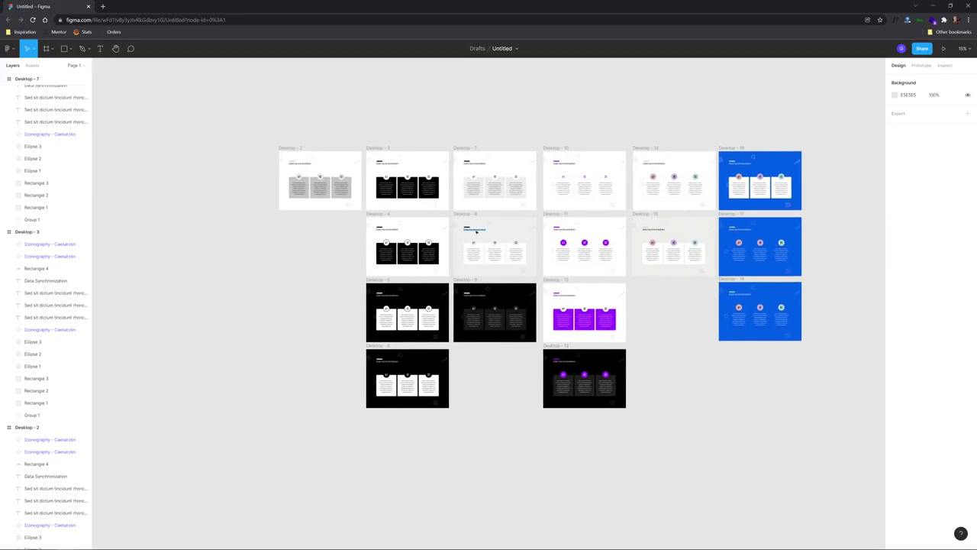
scroll(504, 229, up, 2)
scroll(532, 226, down, 3)
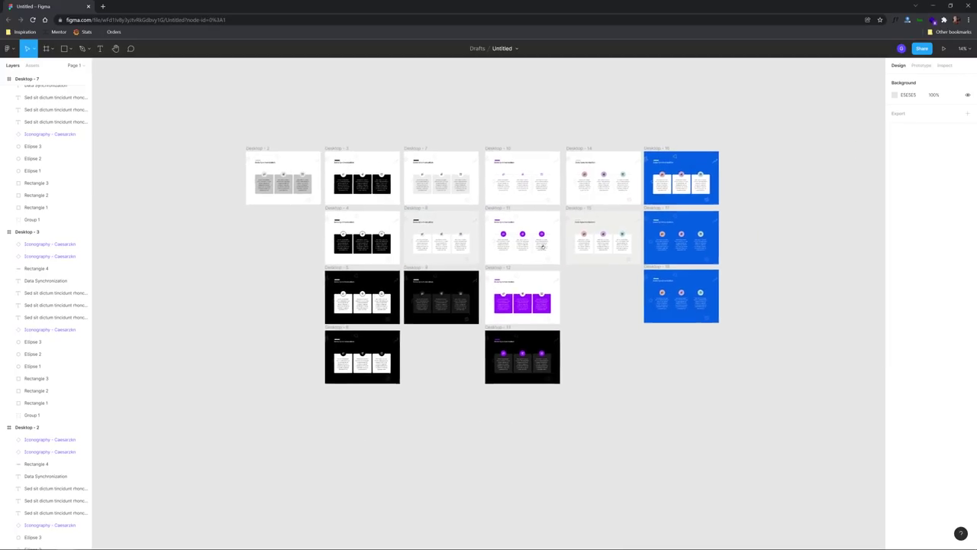
scroll(542, 246, right, 2)
scroll(523, 333, up, 3)
scroll(524, 333, left, 1)
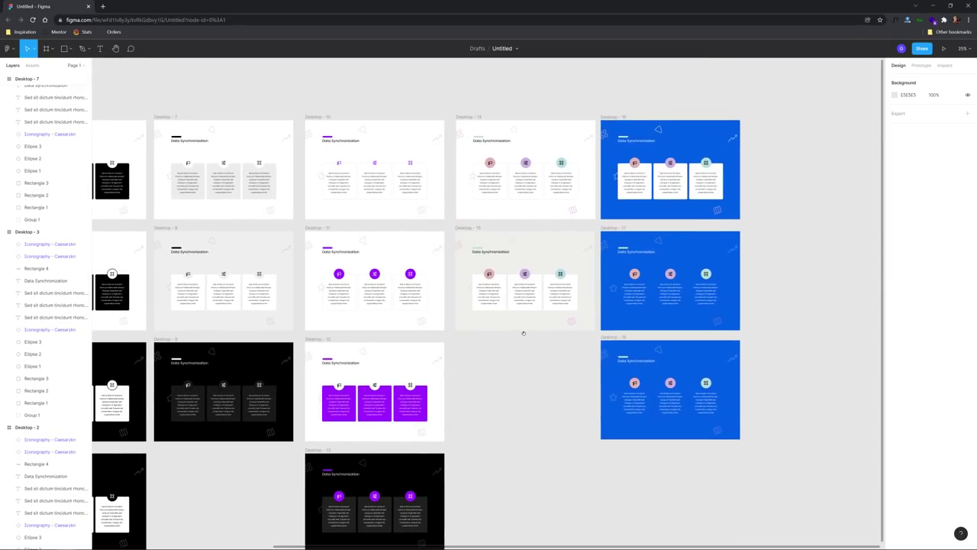
scroll(524, 333, down, 3)
scroll(573, 332, left, 2)
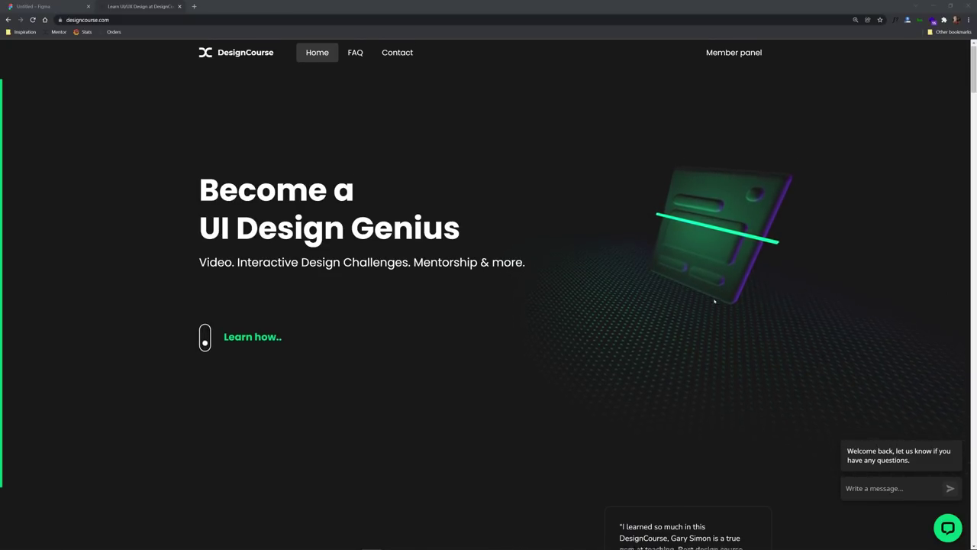
Step: Browse the DesignCourse home page, examining its UI design approach, Design Mentor steps, course figures and curriculum roadmap
scroll(720, 295, down, 3)
scroll(722, 253, down, 5)
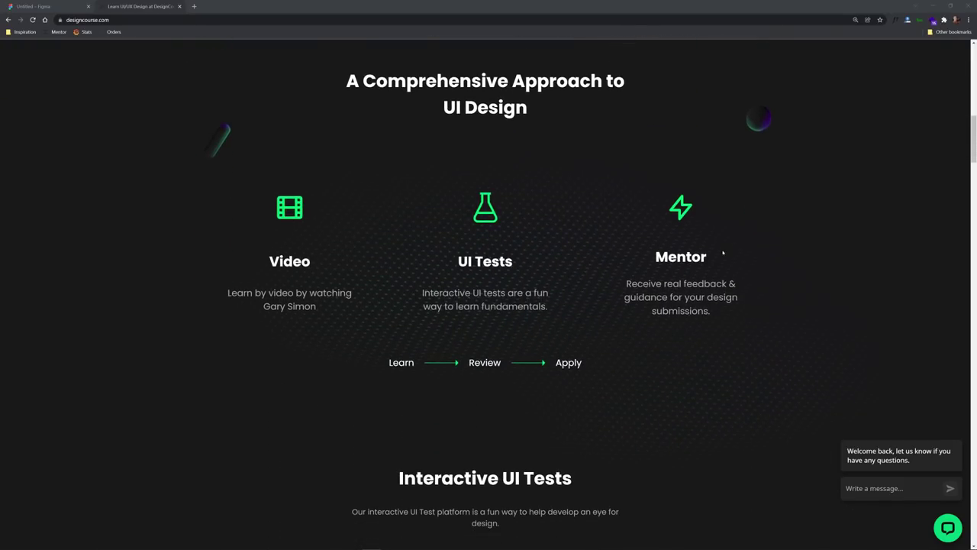
scroll(723, 253, down, 2)
scroll(761, 272, up, 3)
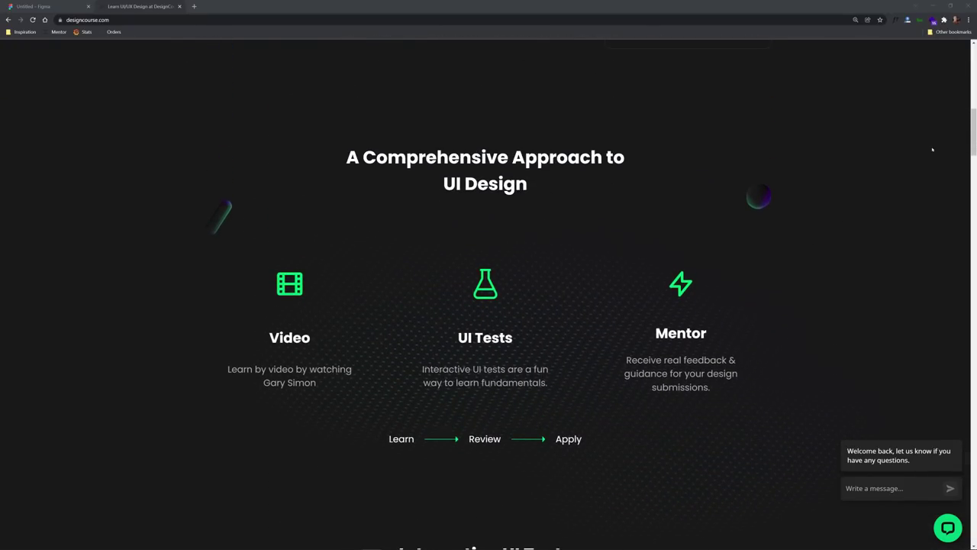
drag(971, 136, 964, 319)
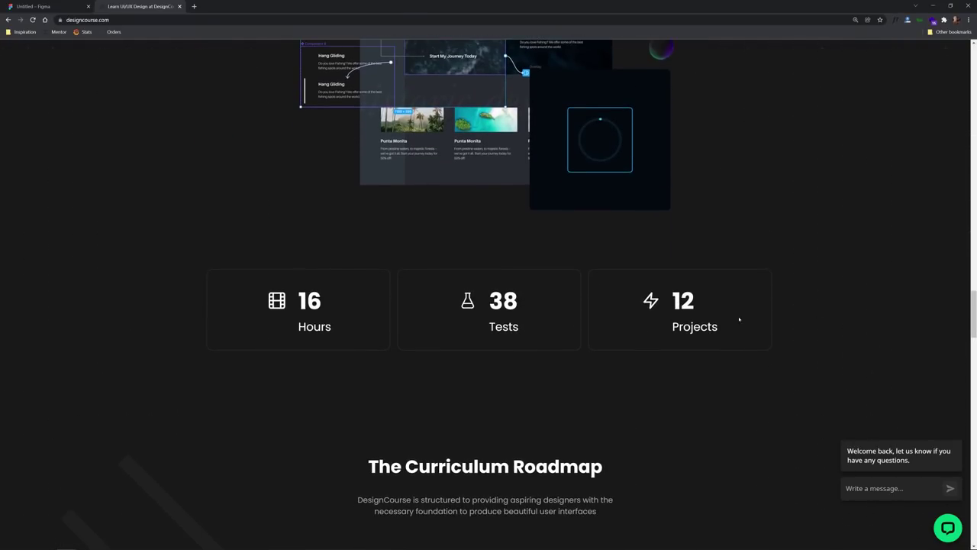
triple_click(534, 332)
scroll(630, 360, down, 3)
scroll(548, 262, up, 14)
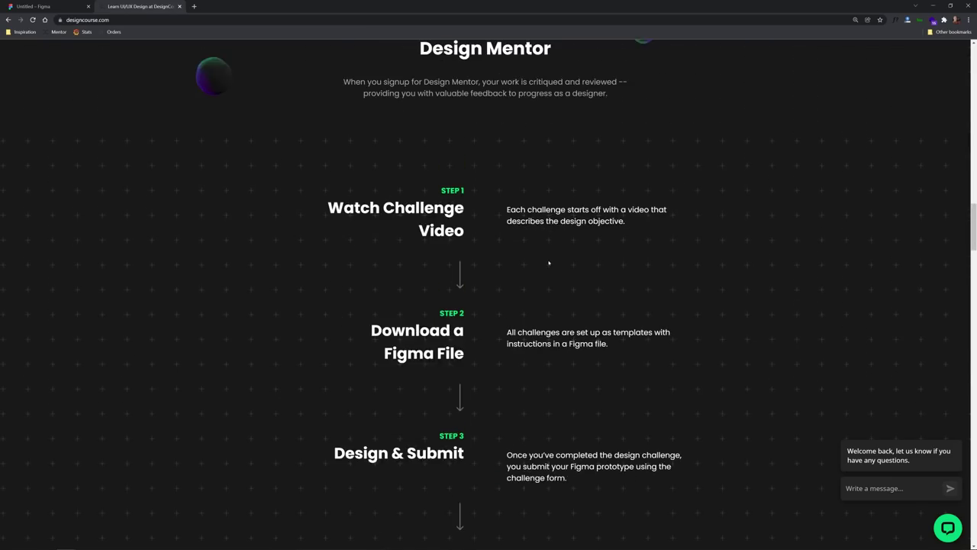
scroll(548, 262, up, 7)
scroll(680, 420, down, 5)
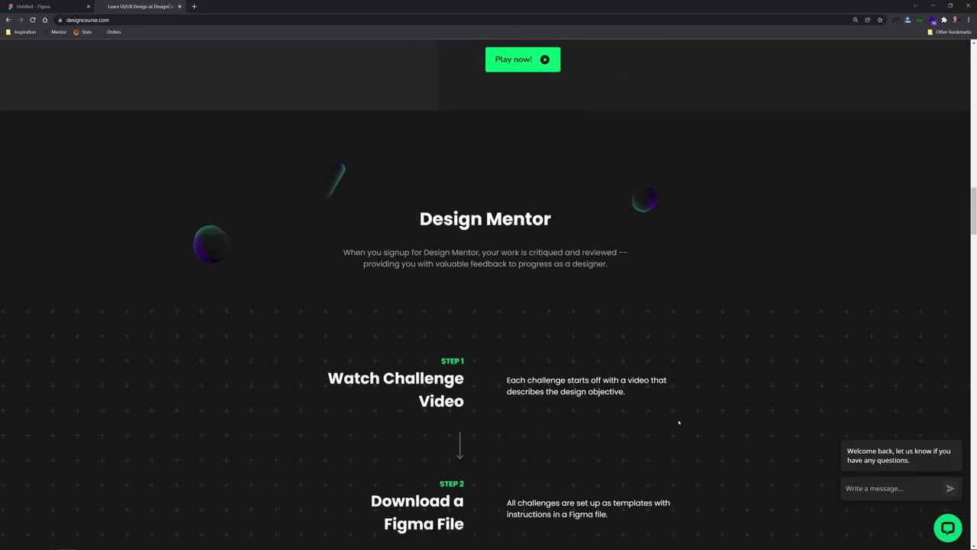
scroll(678, 422, down, 18)
click(703, 223)
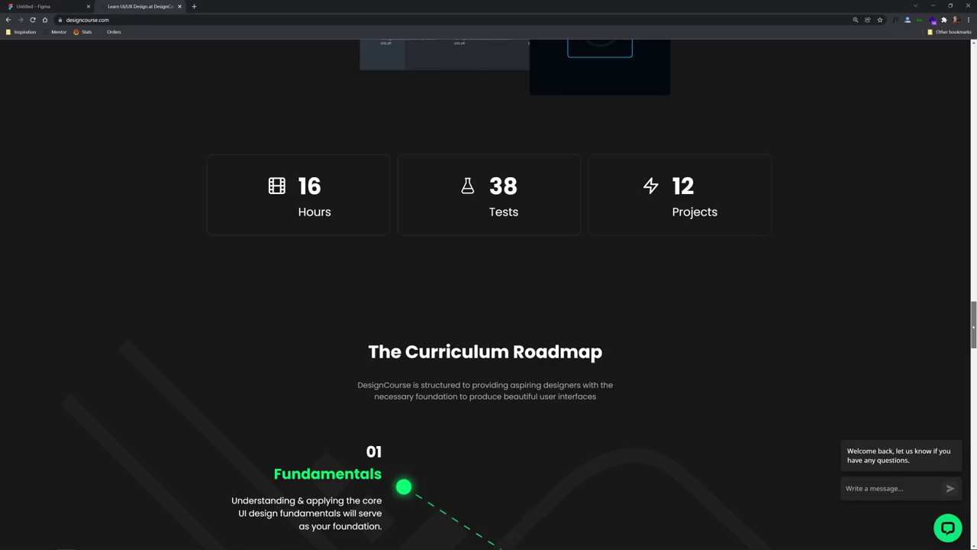
drag(972, 327, 967, 311)
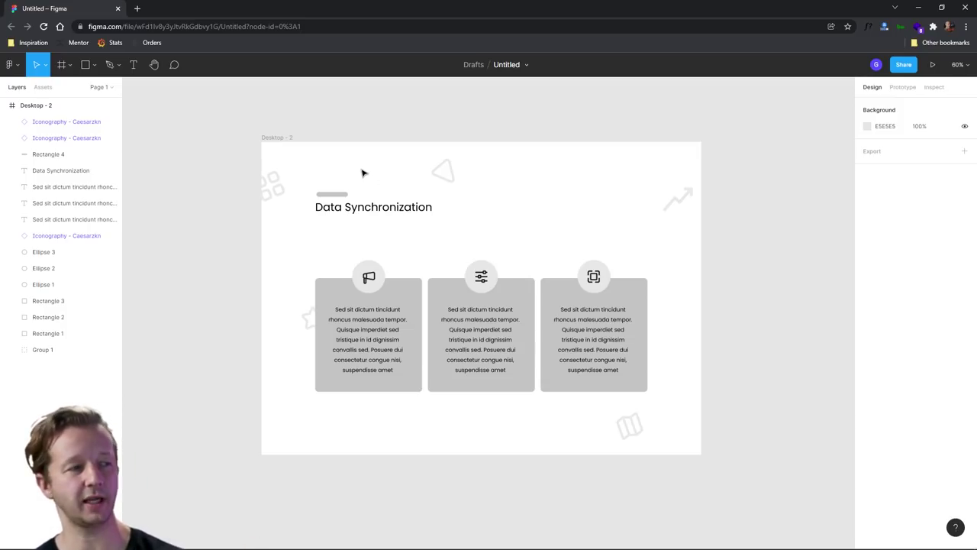
Step: Duplicate the Desktop - 2 frame and place the copy just to the right of the original
scroll(562, 211, down, 3)
scroll(524, 212, up, 3)
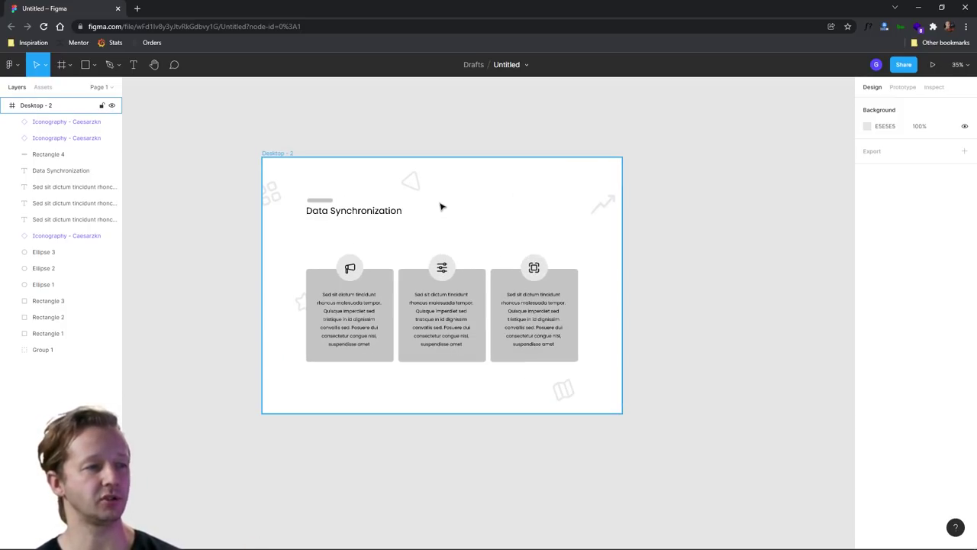
scroll(511, 217, down, 2)
scroll(473, 244, down, 2)
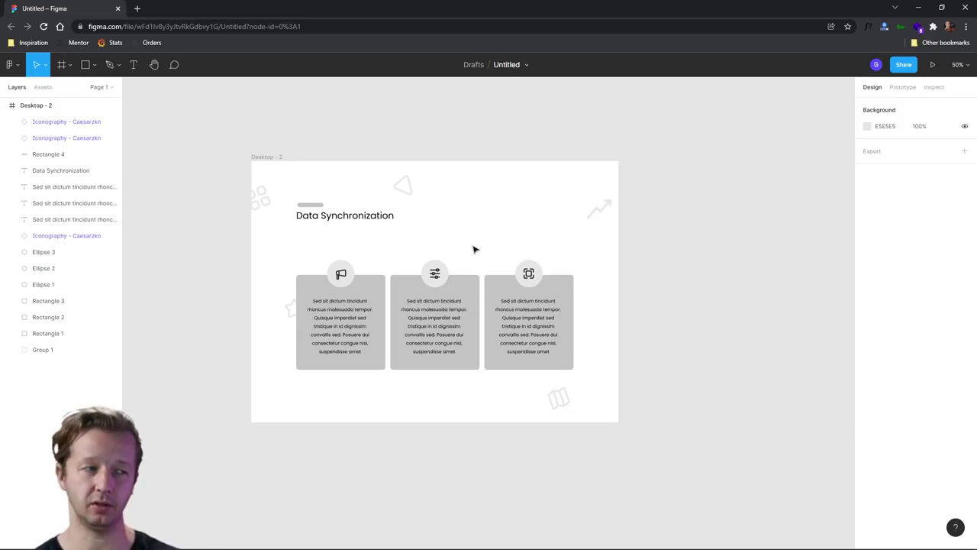
alt+drag(270, 157, 655, 156)
click(743, 130)
Step: Change the fill of the three card rectangles in the duplicated frame to black
scroll(381, 106, right, 5)
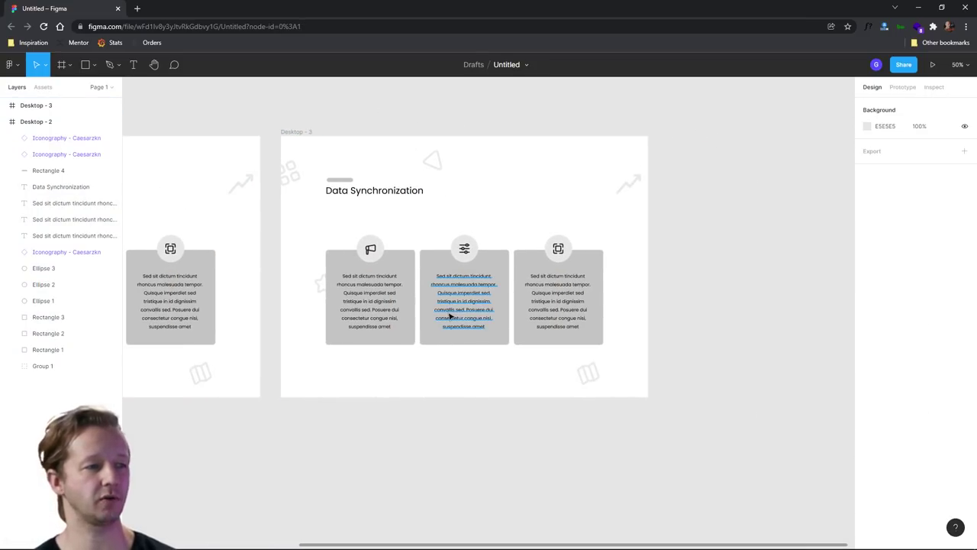
scroll(469, 300, up, 3)
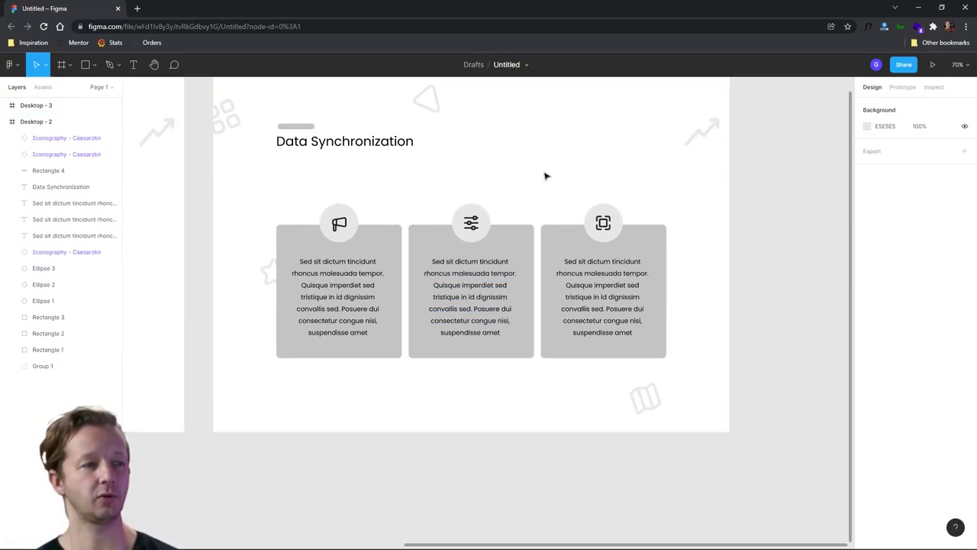
drag(545, 175, 532, 214)
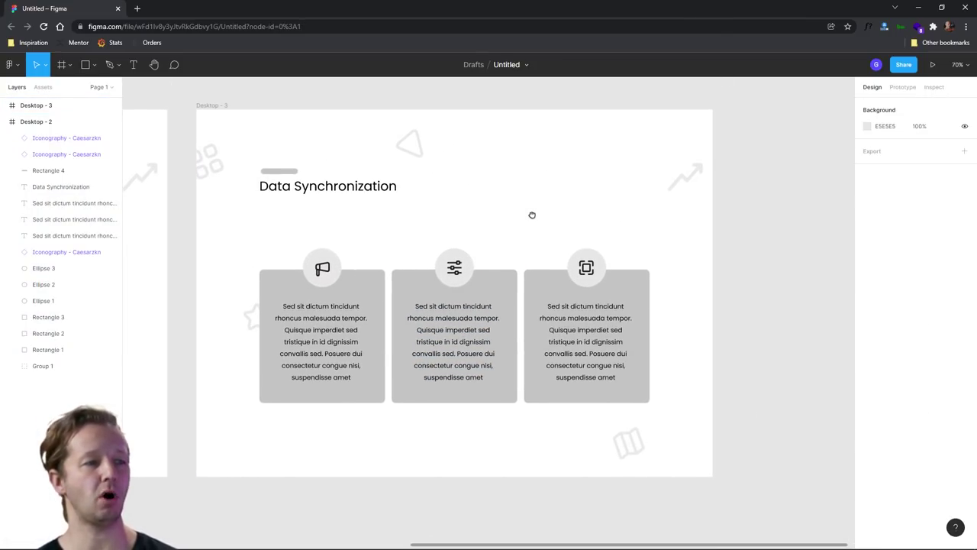
click(373, 288)
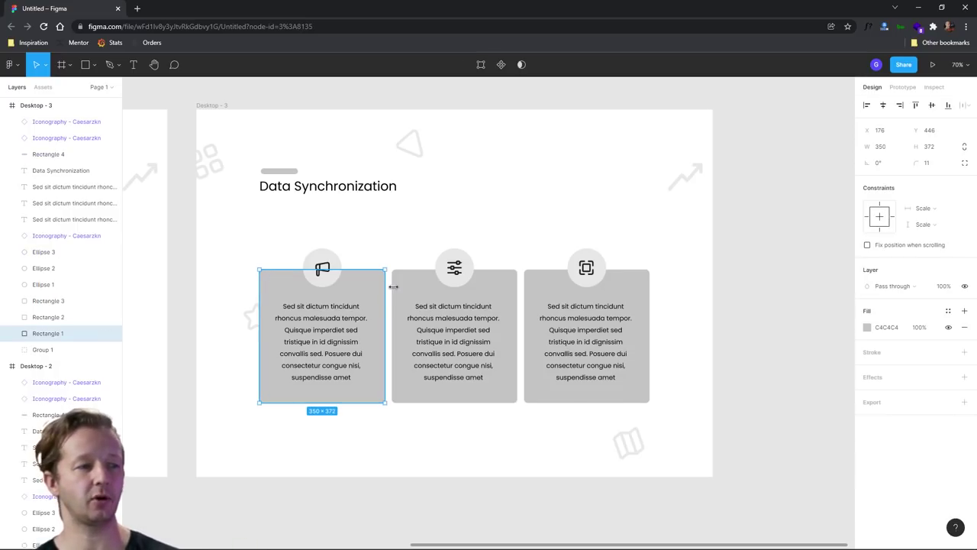
shift+click(471, 283)
shift+click(534, 279)
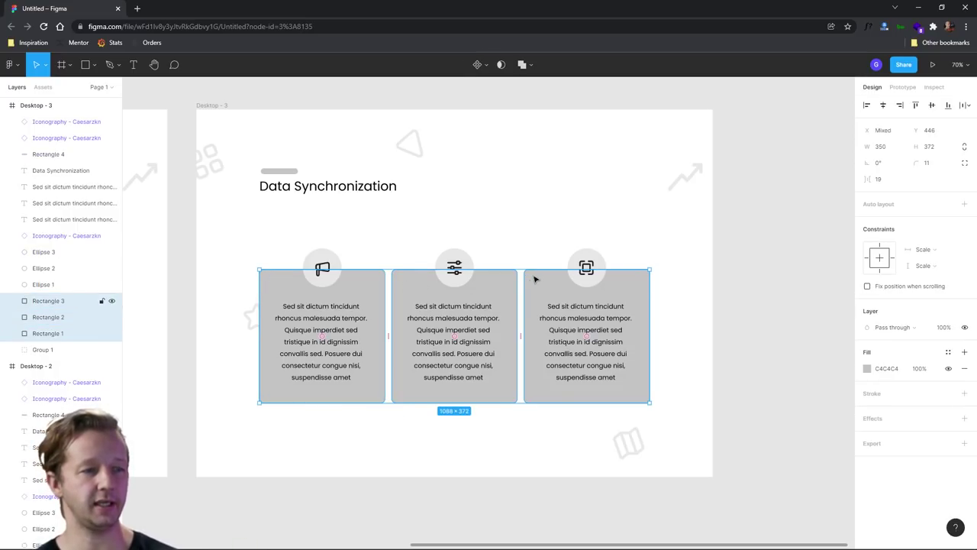
click(867, 368)
drag(796, 375, 694, 458)
click(588, 537)
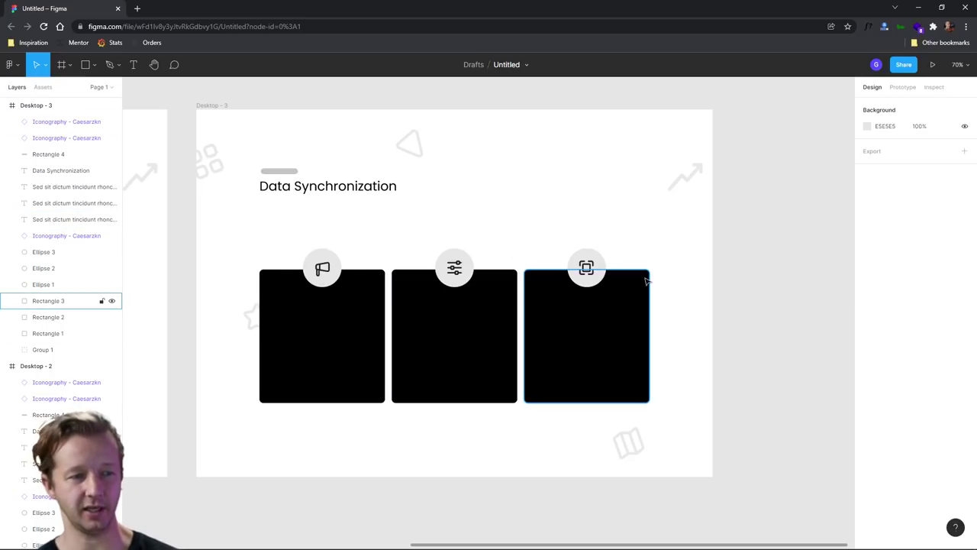
Step: Set the body text on all three black cards to white
drag(622, 190, 649, 245)
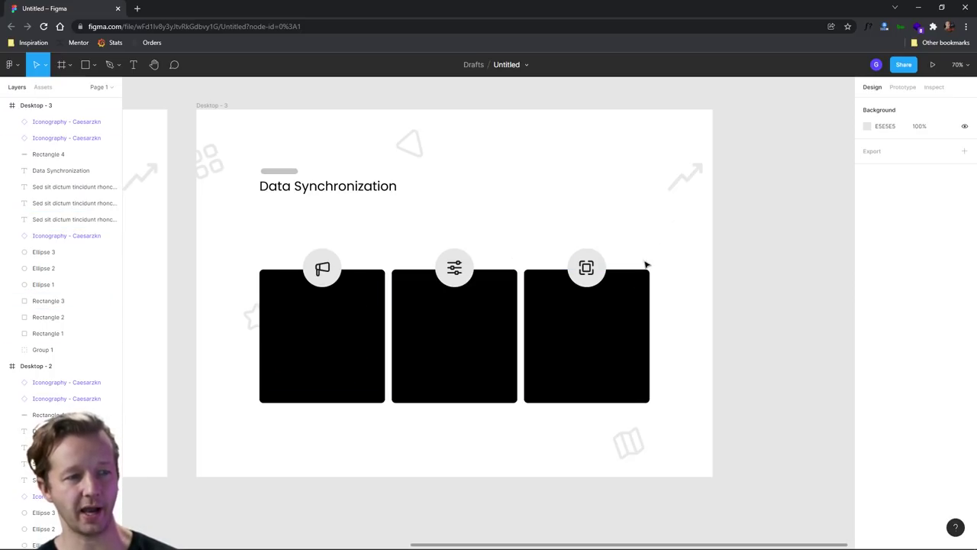
click(638, 288)
click(589, 333)
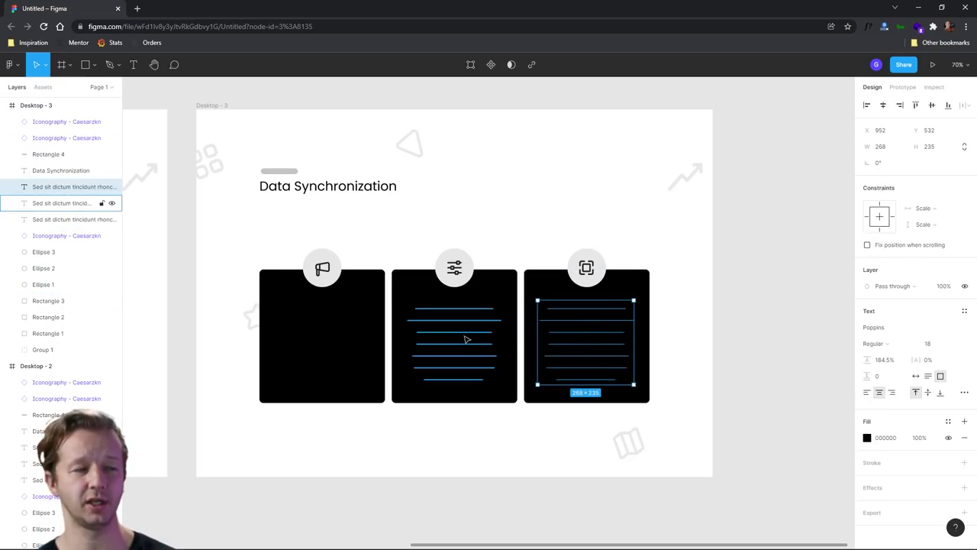
shift+click(465, 338)
shift+click(331, 344)
click(867, 478)
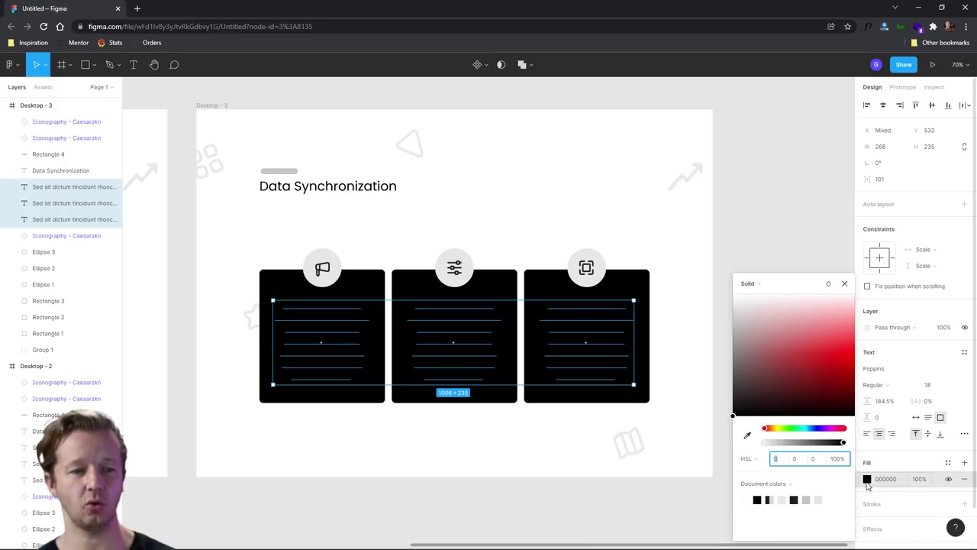
click(765, 227)
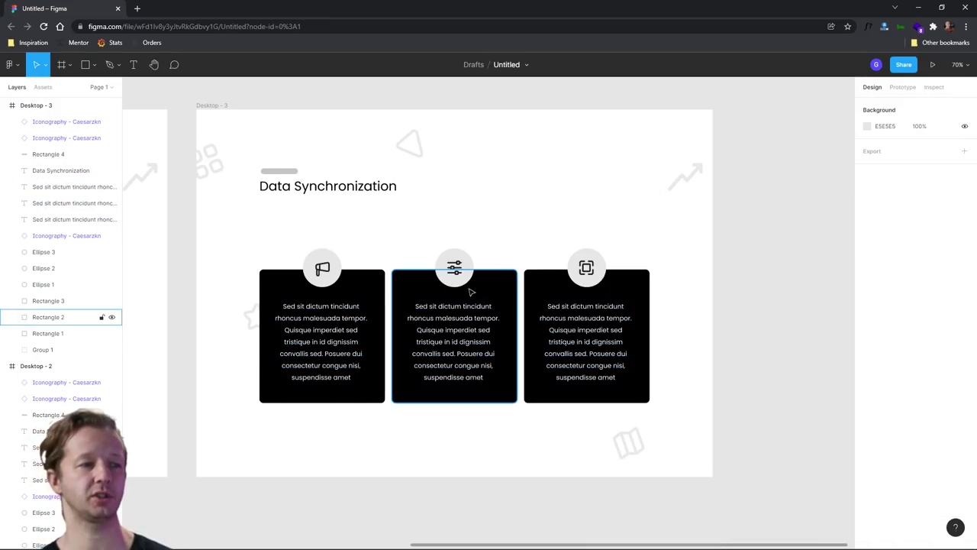
Step: Change the fill of the three circles behind the card icons to white
click(458, 257)
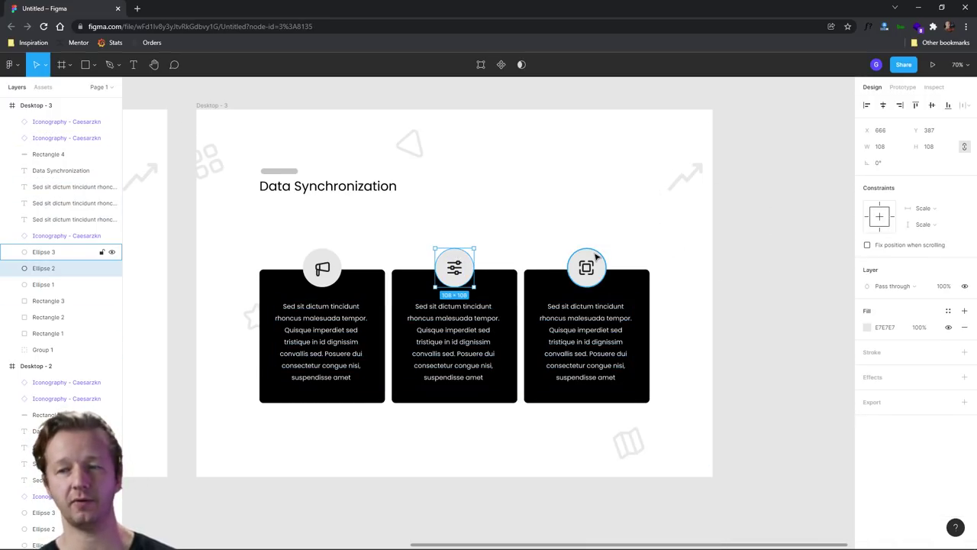
shift+click(597, 258)
shift+click(334, 253)
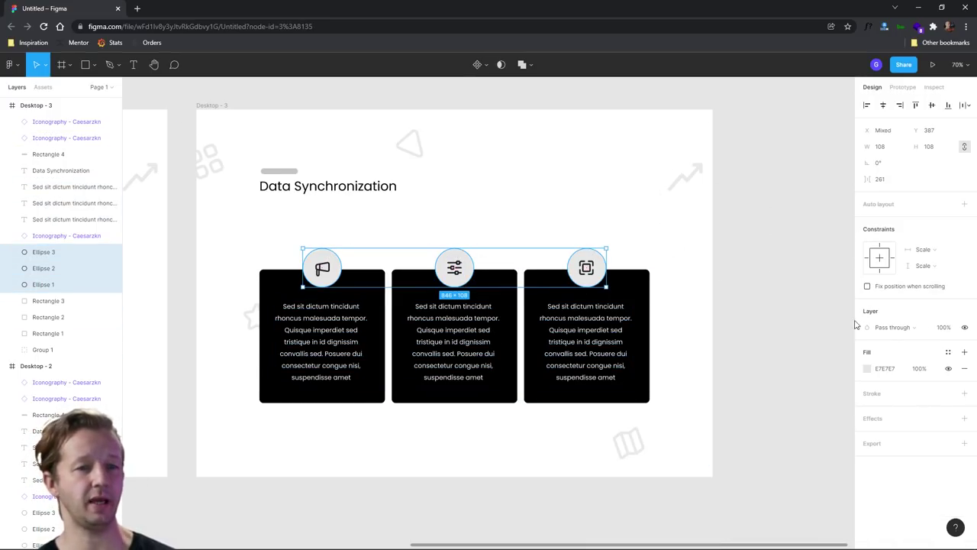
click(866, 368)
click(774, 224)
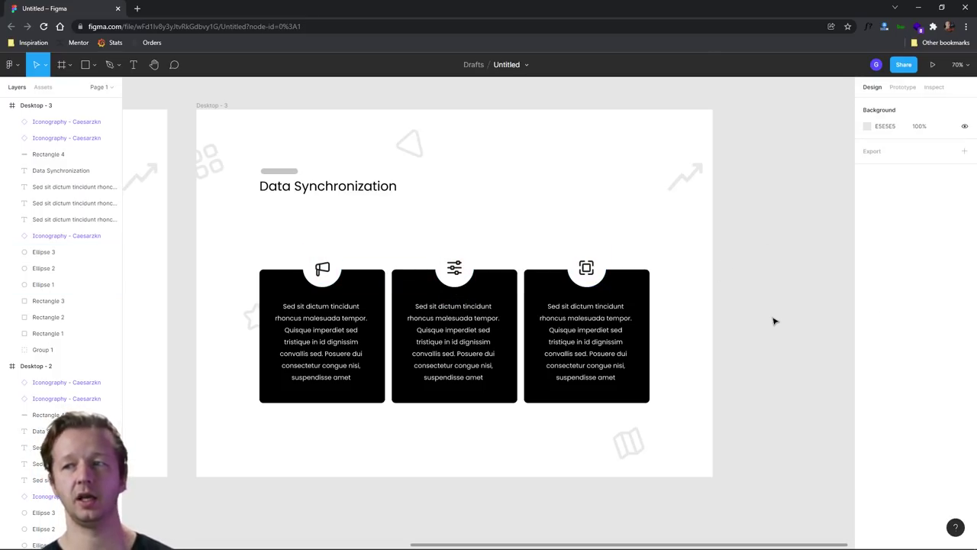
Step: Fill the small accent bar above the Data Synchronization heading with black
click(279, 171)
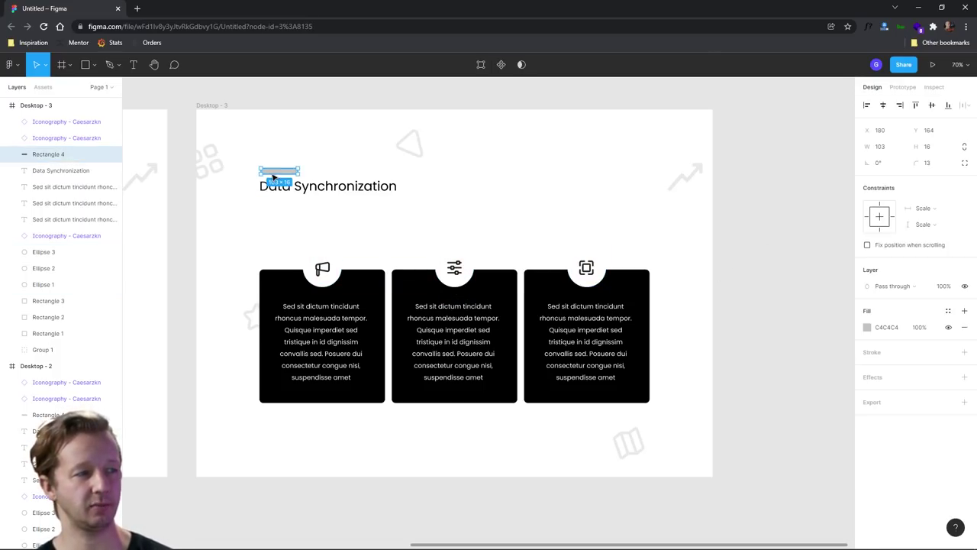
click(867, 326)
drag(765, 394, 766, 415)
click(788, 214)
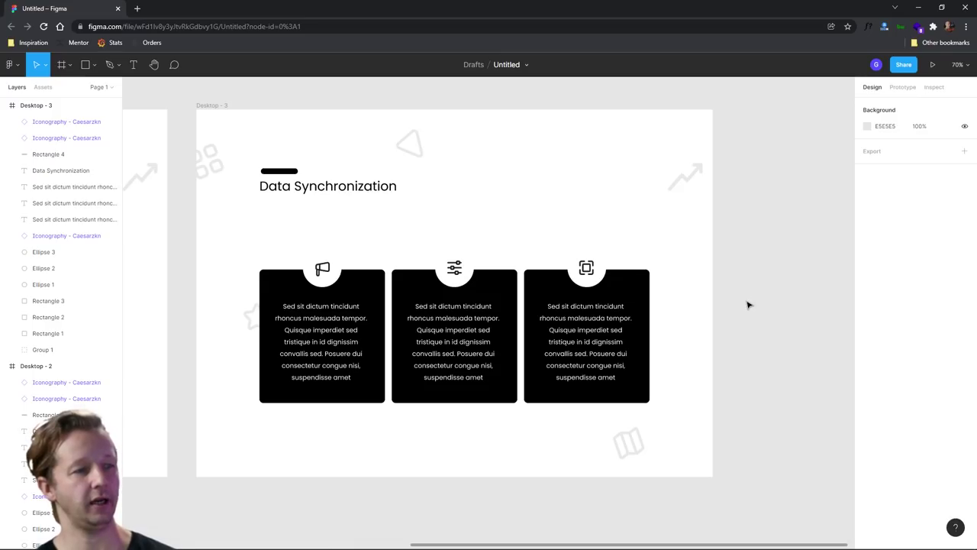
Step: Try raising the color opacity of the decorative background icon group to 100%
click(687, 191)
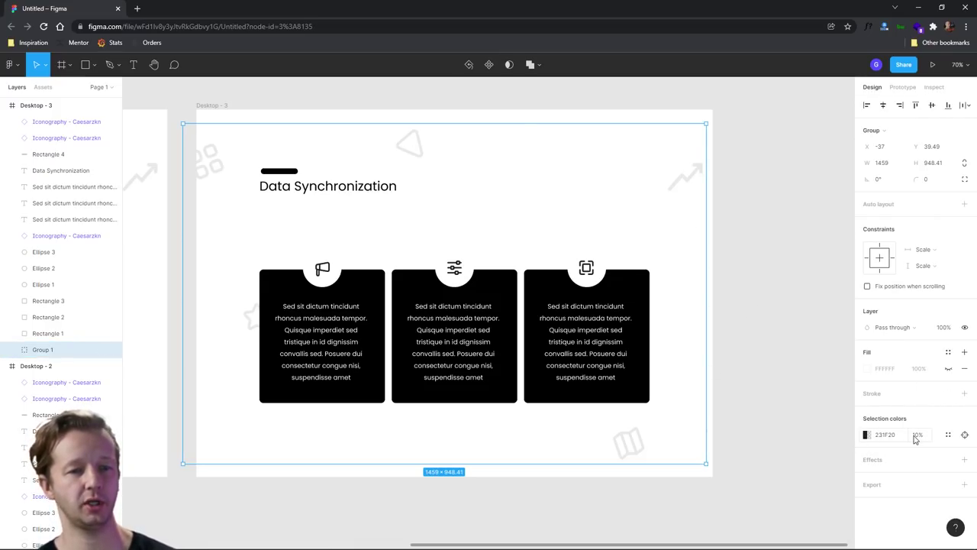
click(866, 434)
drag(814, 442, 845, 443)
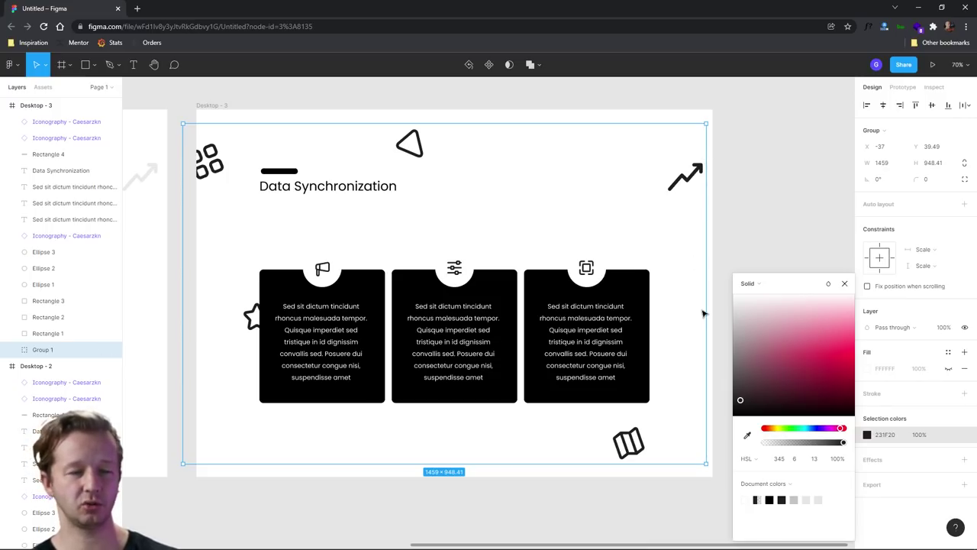
click(779, 254)
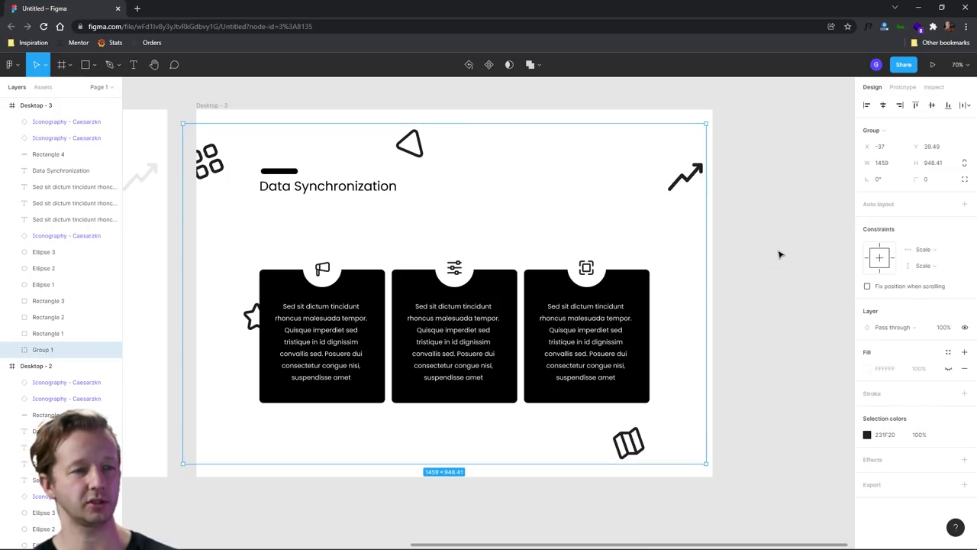
click(715, 380)
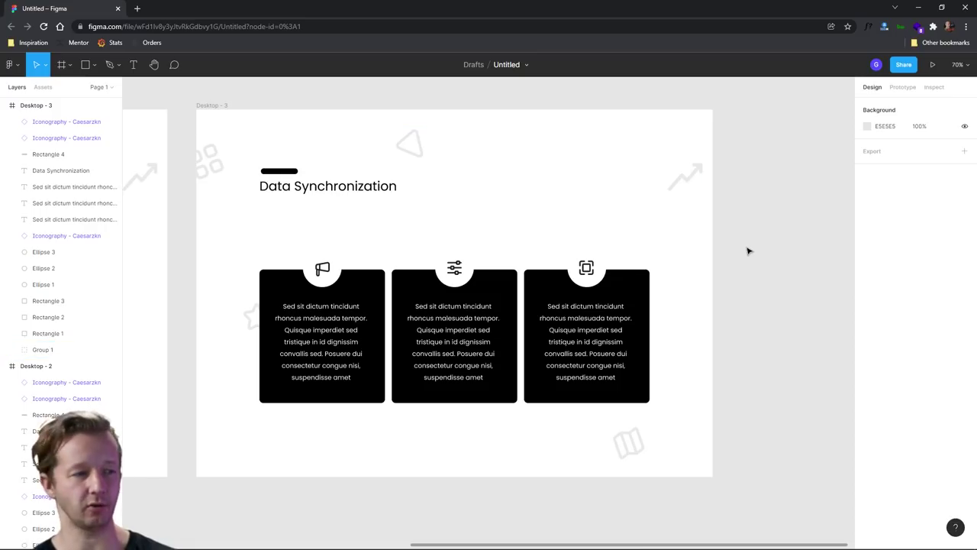
Step: Duplicate the black-and-white Desktop - 3 frame directly below the original
scroll(763, 288, down, 3)
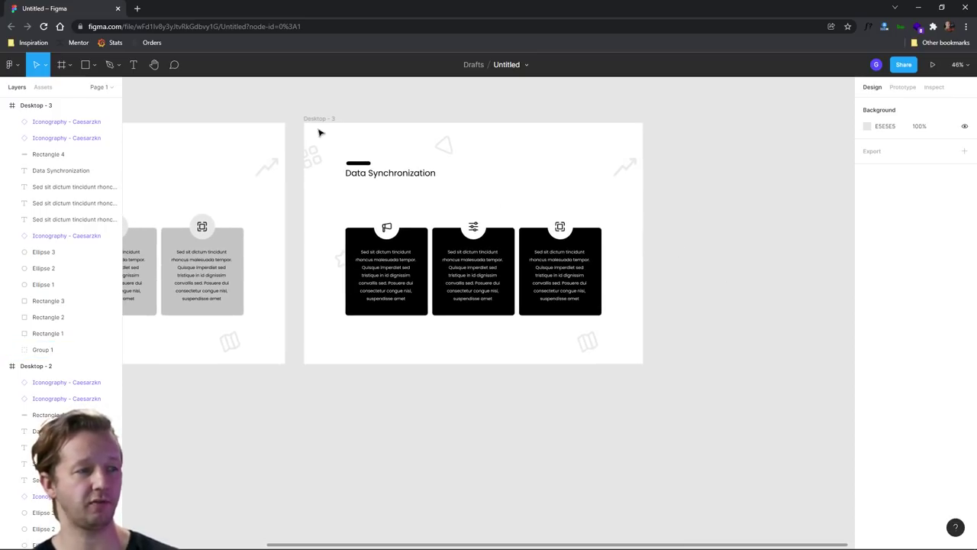
click(320, 123)
drag(320, 123, 331, 406)
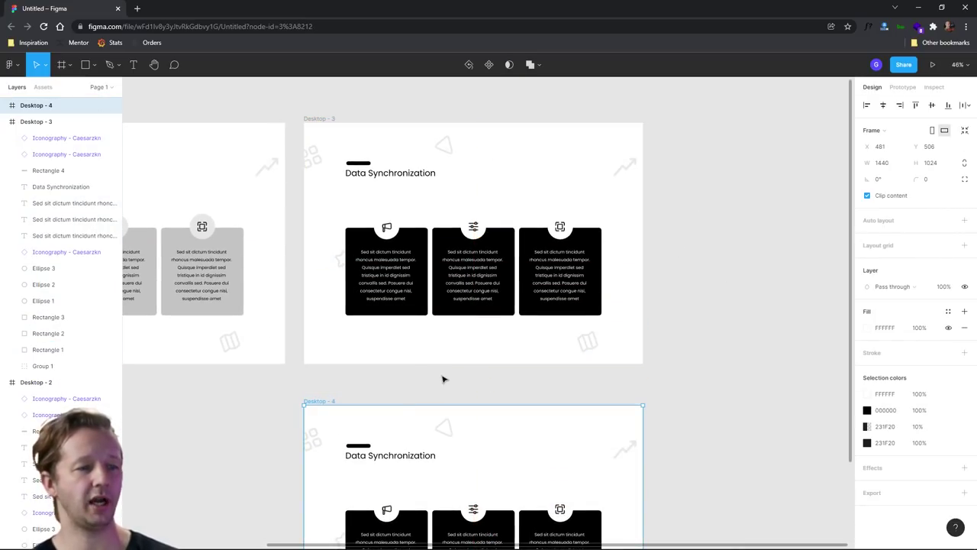
click(699, 371)
scroll(724, 277, down, 4)
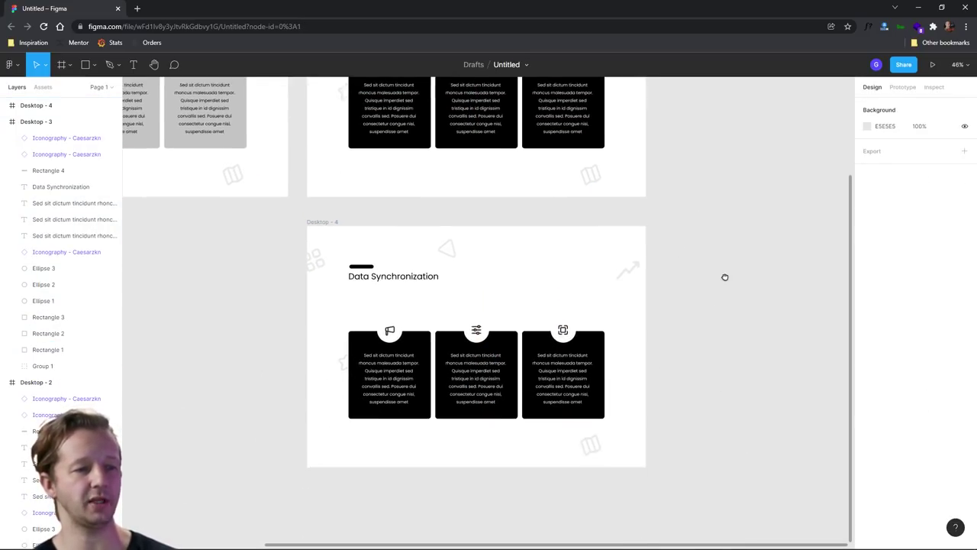
Step: Add a black inside stroke of 4 to the three white icon circles in the duplicated frame
scroll(474, 396, up, 5)
scroll(479, 384, up, 5)
click(302, 217)
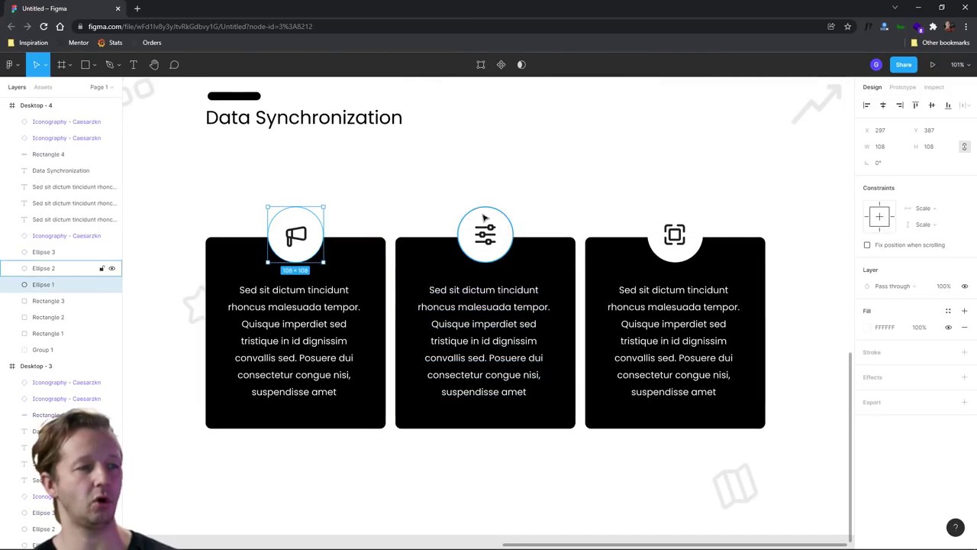
shift+click(498, 217)
shift+click(676, 221)
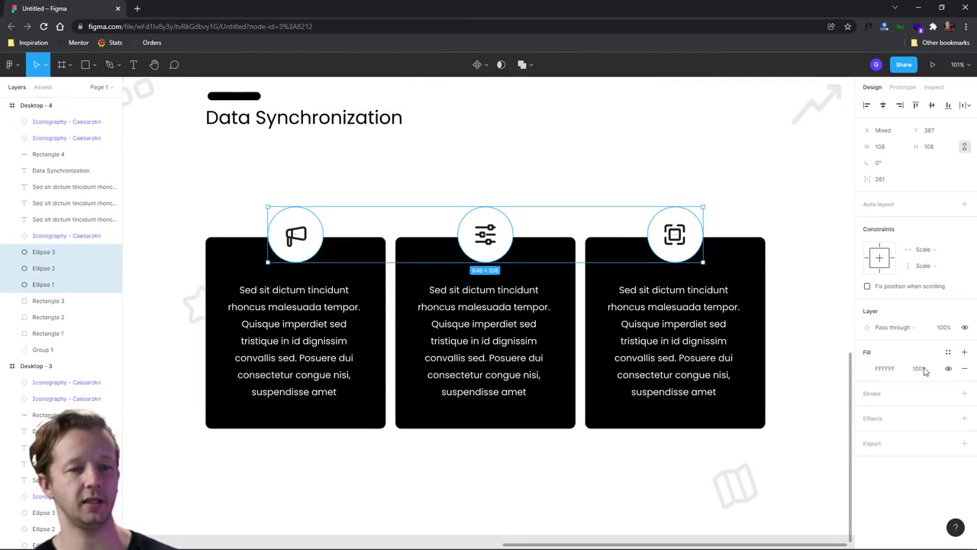
click(964, 393)
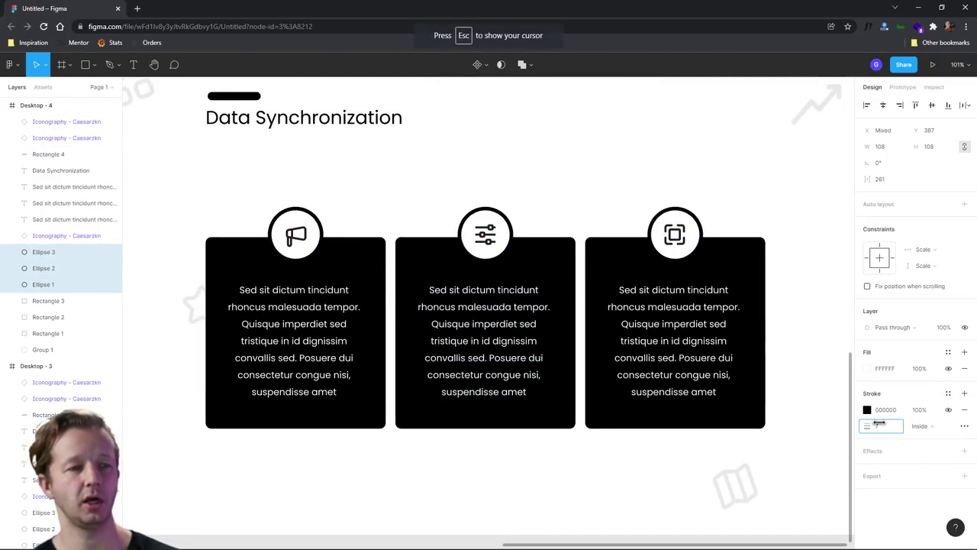
click(814, 304)
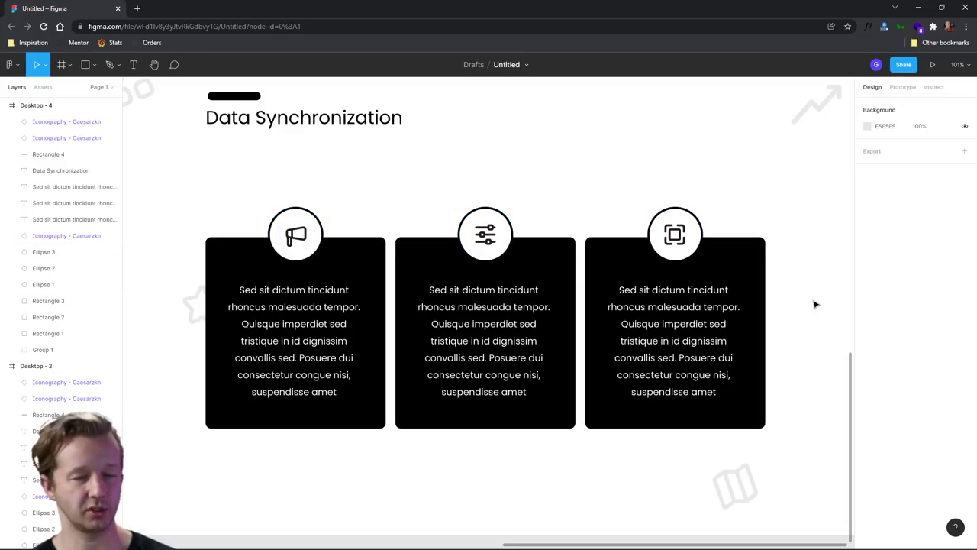
Step: Duplicate the Desktop - 4 frame with the outlined icon circles directly below it
scroll(763, 373, down, 5)
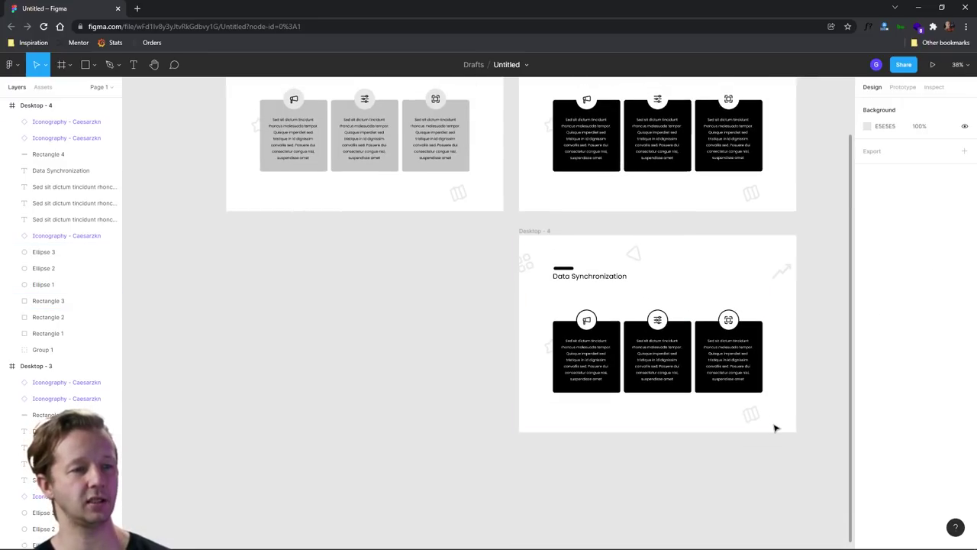
click(347, 180)
drag(347, 180, 346, 401)
click(293, 457)
Step: Change the fill of the Data Synchronization heading and all three card rectangles to white in the Desktop - 5 frame
scroll(303, 417, up, 5)
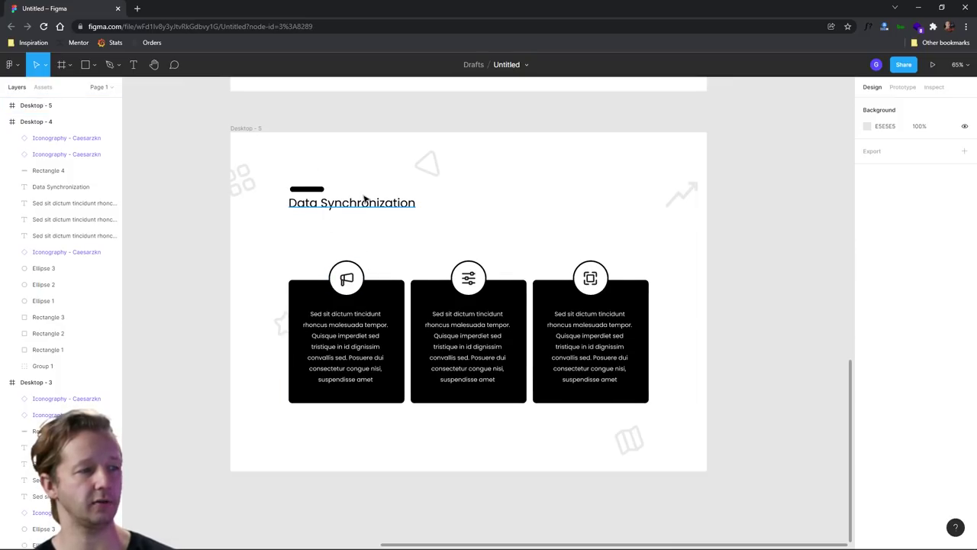
click(360, 211)
shift+click(345, 337)
shift+click(436, 285)
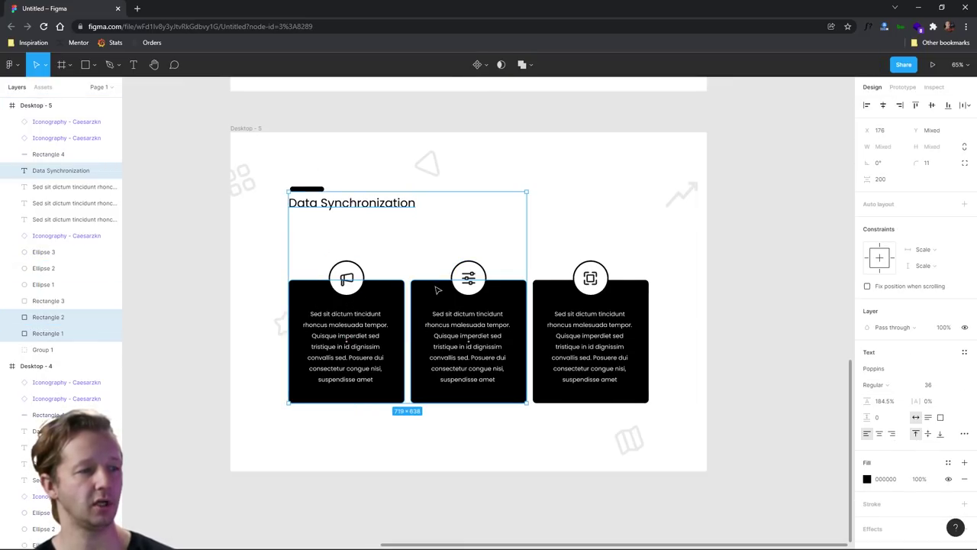
shift+click(545, 285)
click(867, 454)
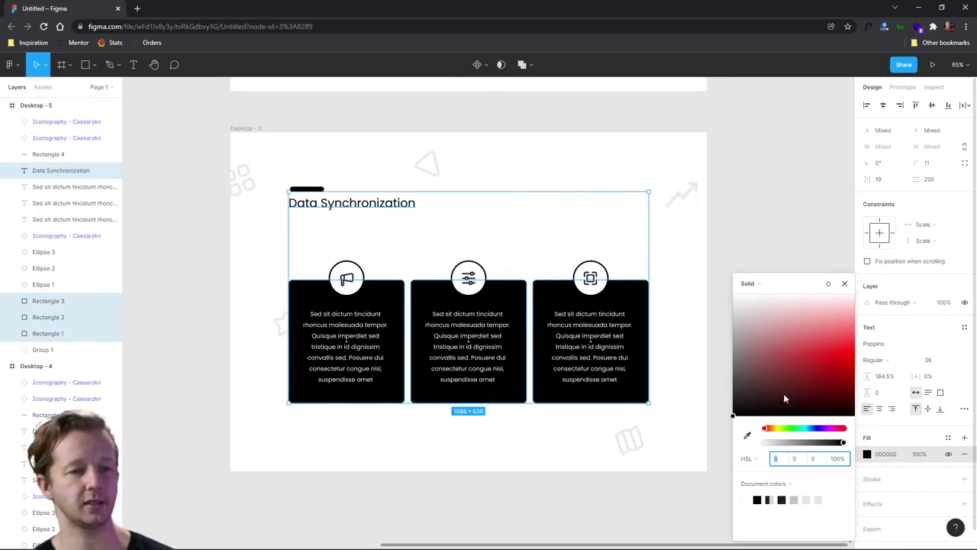
drag(783, 393, 744, 183)
click(743, 183)
Step: Set the background fill of the Desktop - 5 frame to black
click(300, 204)
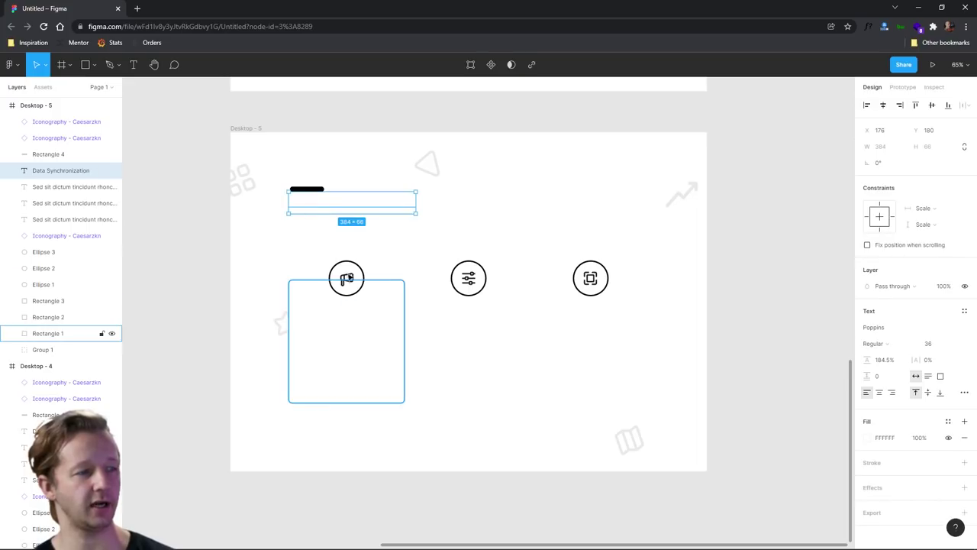
click(242, 130)
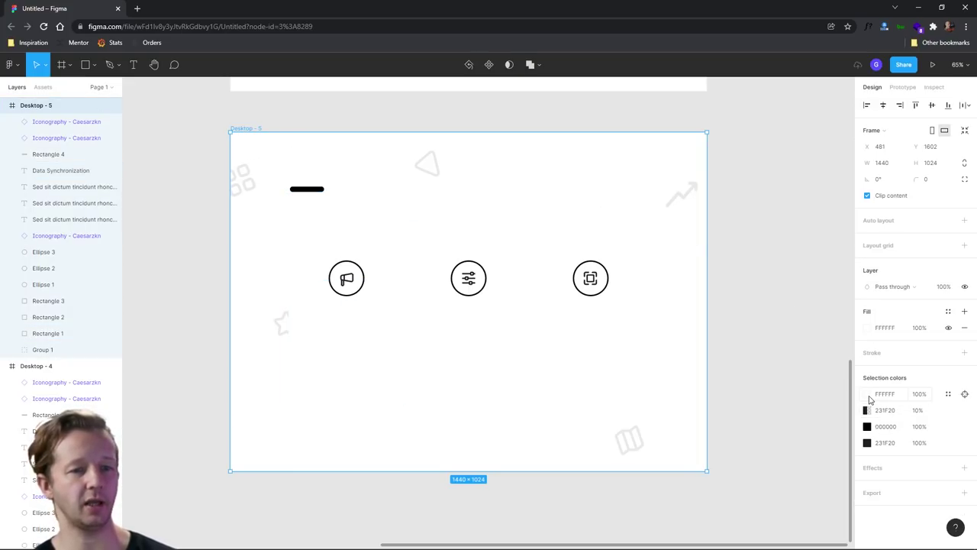
click(867, 328)
drag(794, 367, 731, 412)
click(787, 222)
Step: Change the body text on the three white cards to black
click(358, 366)
shift+click(478, 342)
shift+click(591, 348)
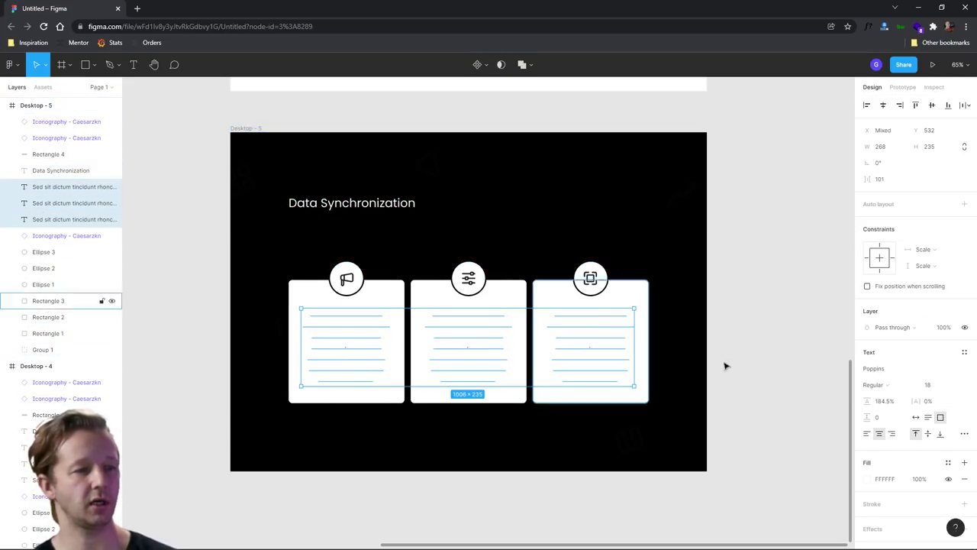
click(868, 479)
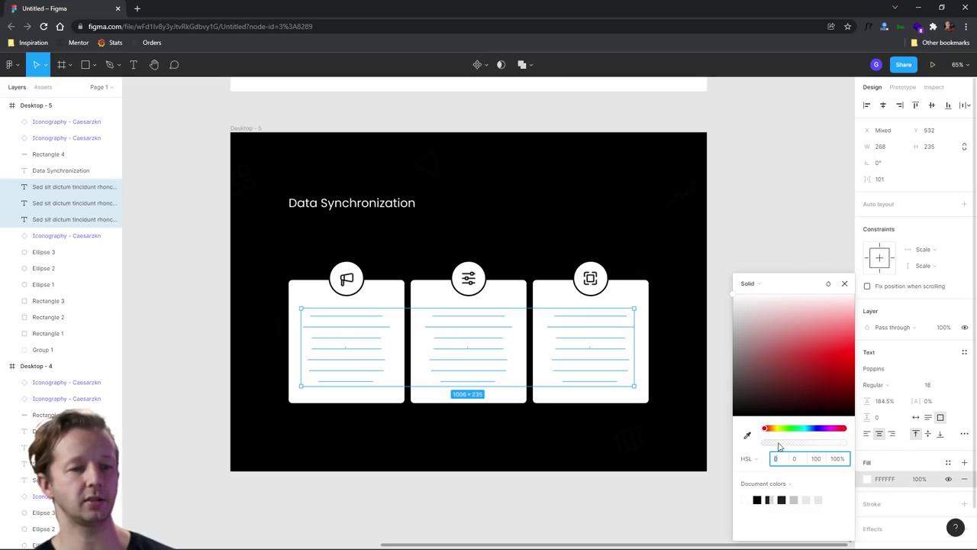
click(758, 381)
click(728, 255)
Step: Fill the small accent bar above the heading on the black frame with white
scroll(733, 319, down, 2)
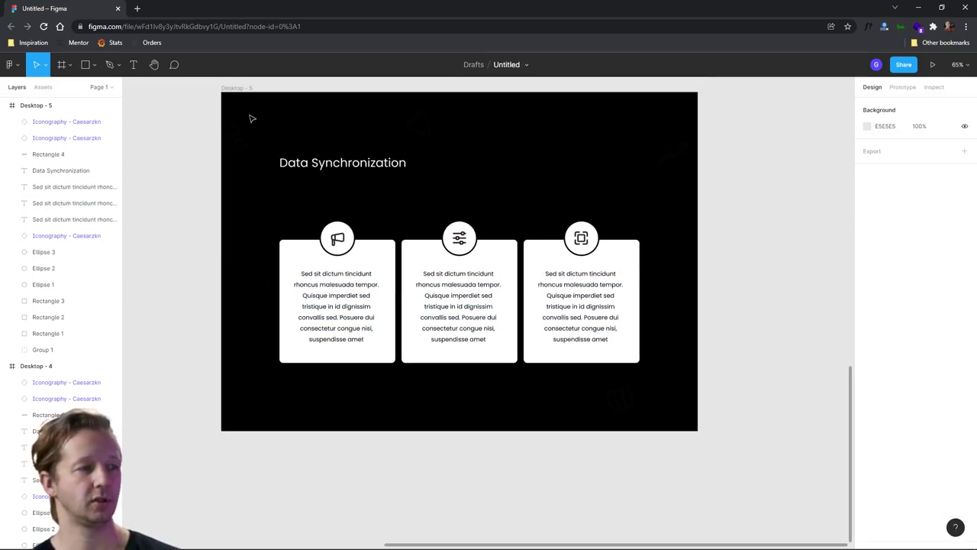
click(294, 151)
click(867, 327)
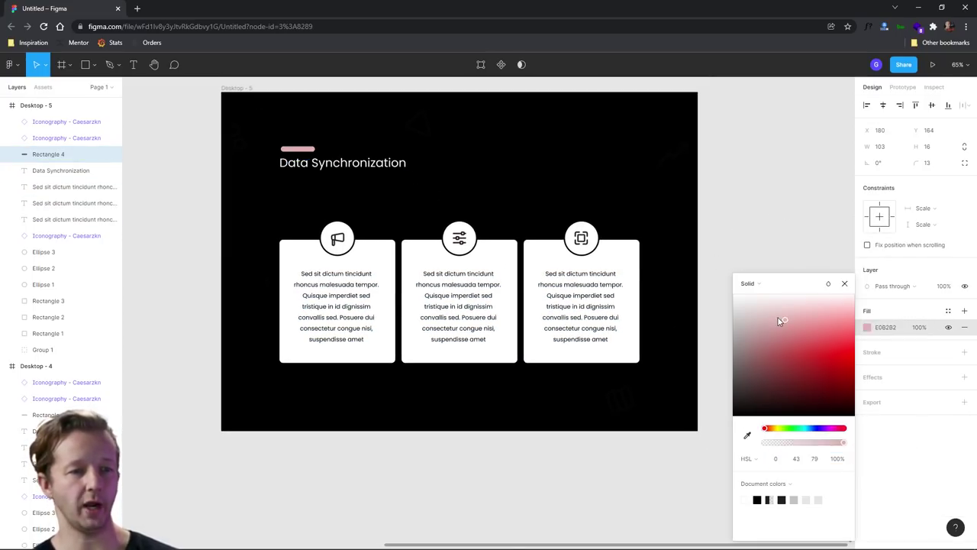
click(739, 298)
click(797, 276)
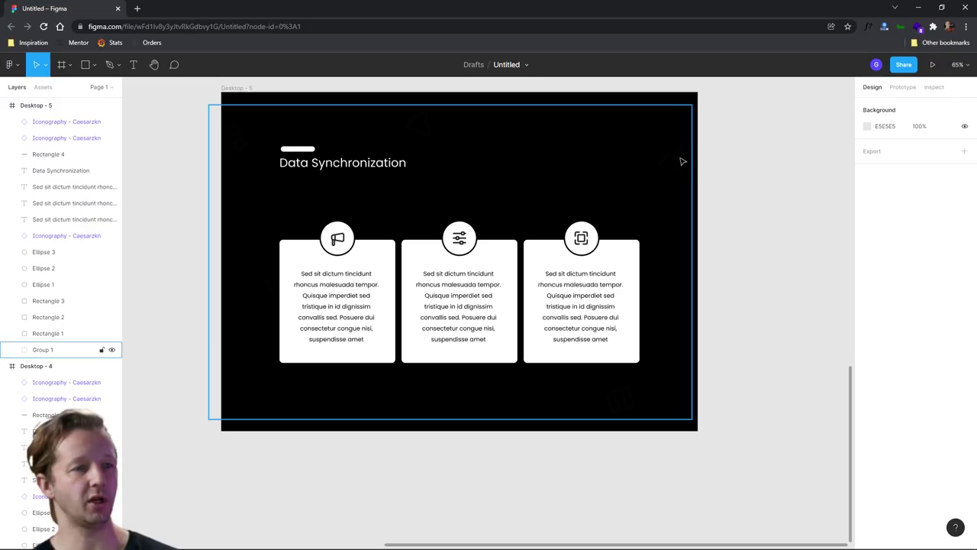
Step: Recolor the decorative background icon group on the black frame to white at 20% opacity
click(672, 151)
click(866, 434)
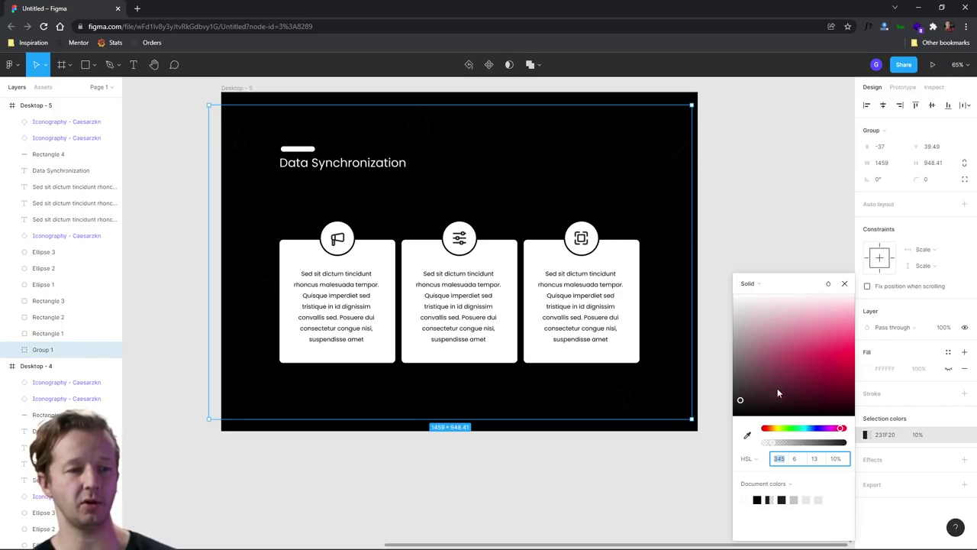
drag(744, 324, 715, 272)
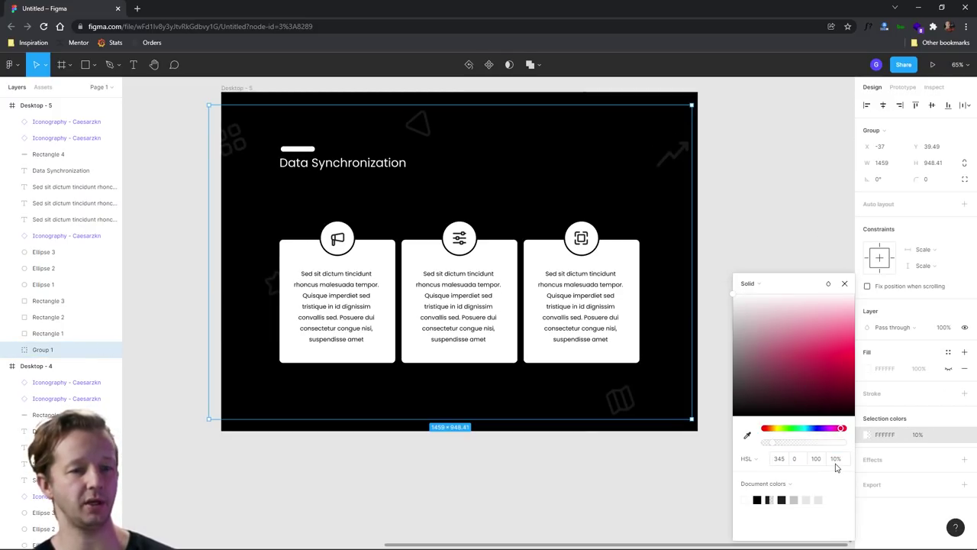
click(835, 459)
text(20)
key(Return)
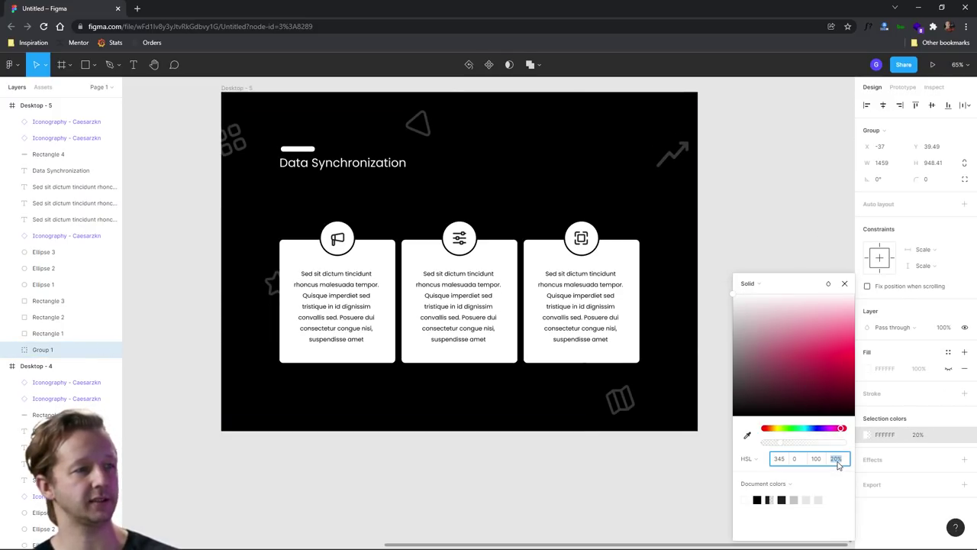
click(801, 266)
Step: Duplicate the black Desktop - 5 frame directly below the original
scroll(751, 221, down, 5)
drag(759, 242, 654, 392)
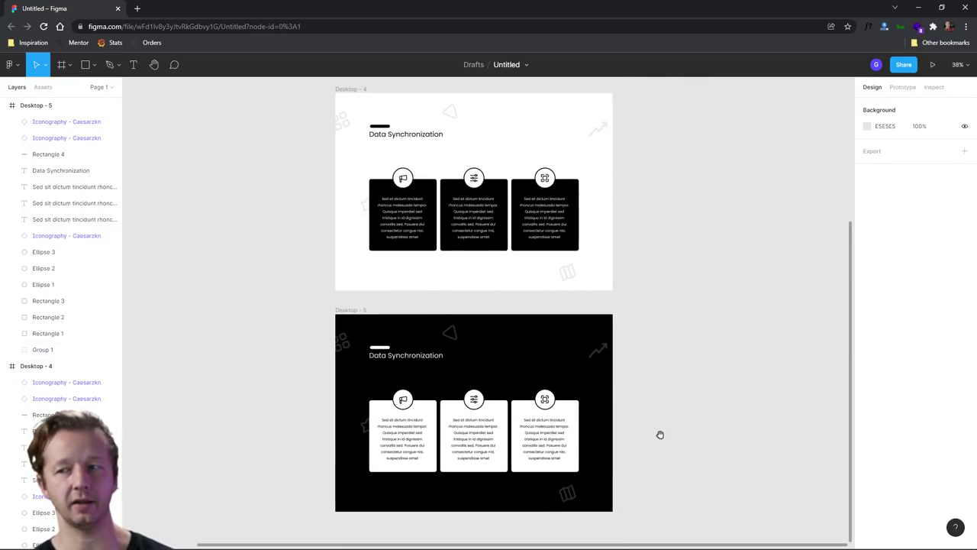
scroll(674, 445, down, 3)
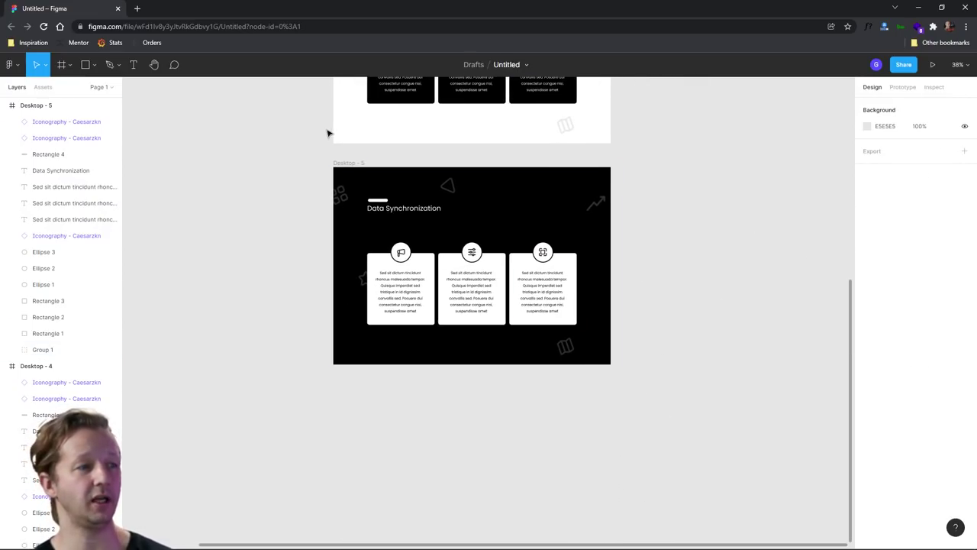
click(349, 162)
drag(349, 163, 342, 384)
click(283, 368)
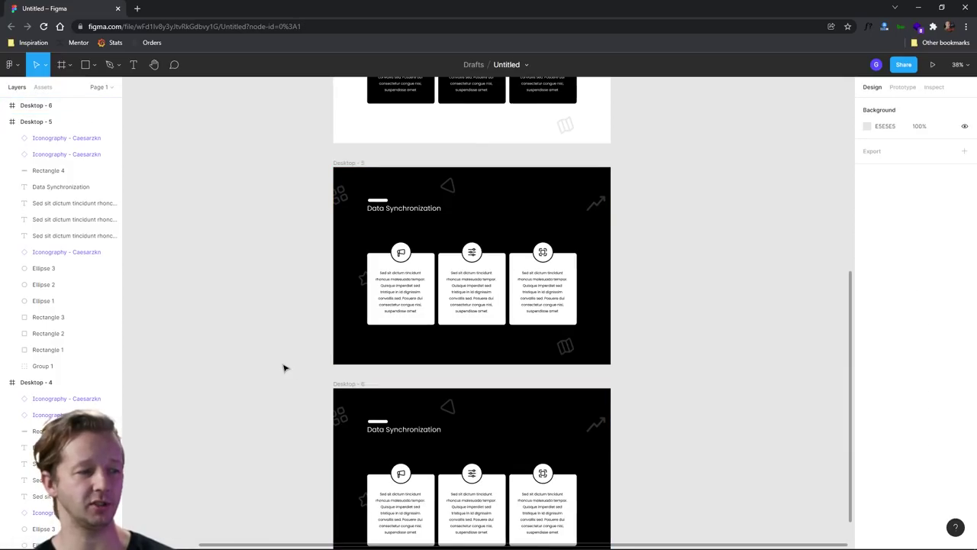
Step: Fill the three circles behind the card icons with black in the Desktop - 6 frame
scroll(294, 305, down, 3)
scroll(303, 231, up, 6)
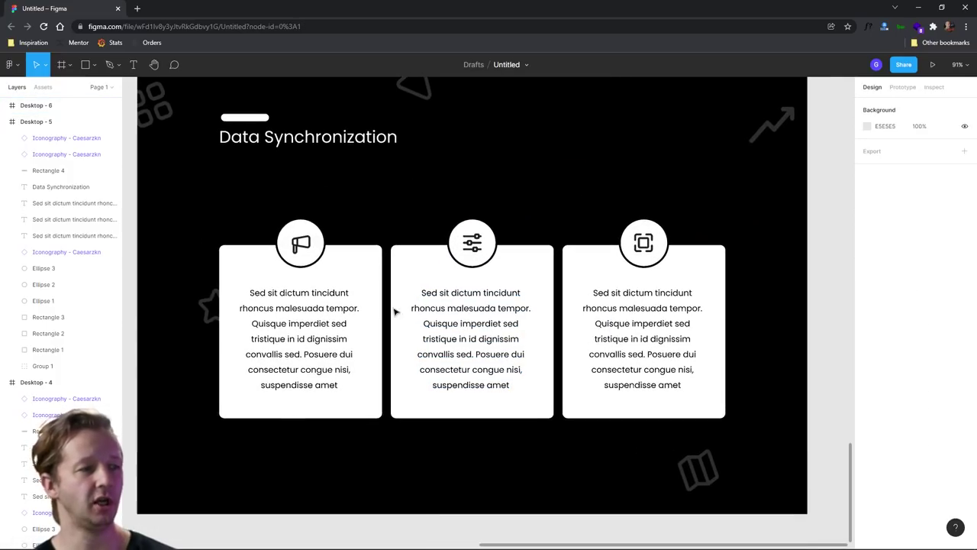
click(299, 231)
shift+click(473, 232)
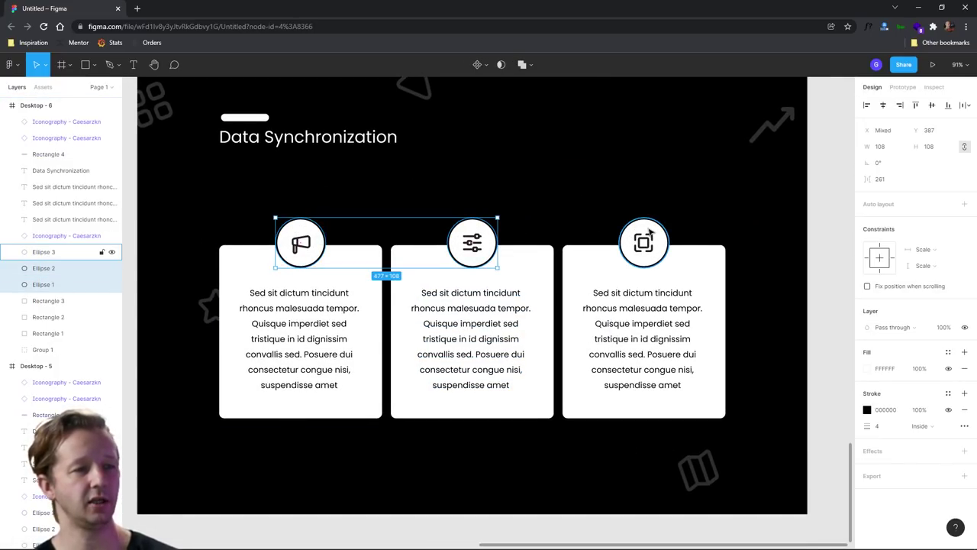
shift+click(650, 232)
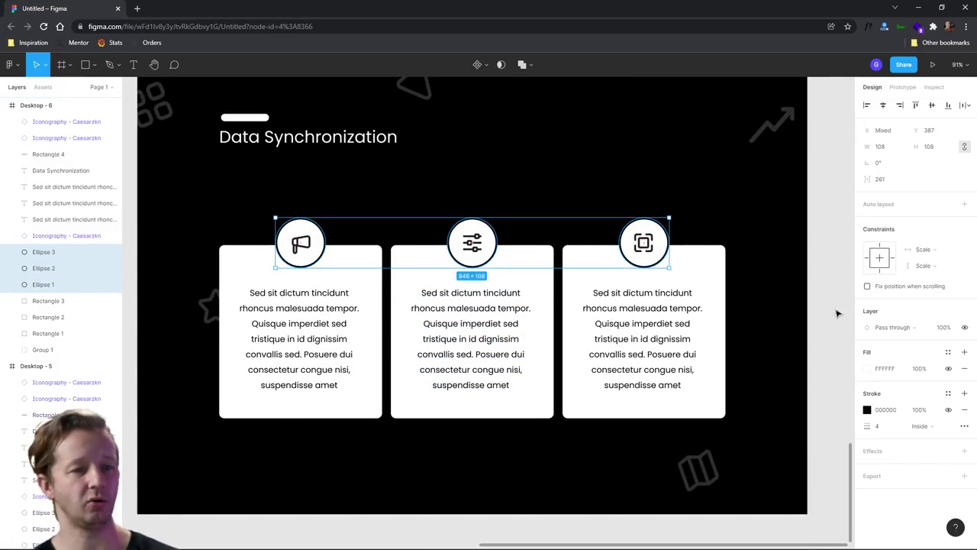
click(867, 368)
drag(763, 382, 732, 416)
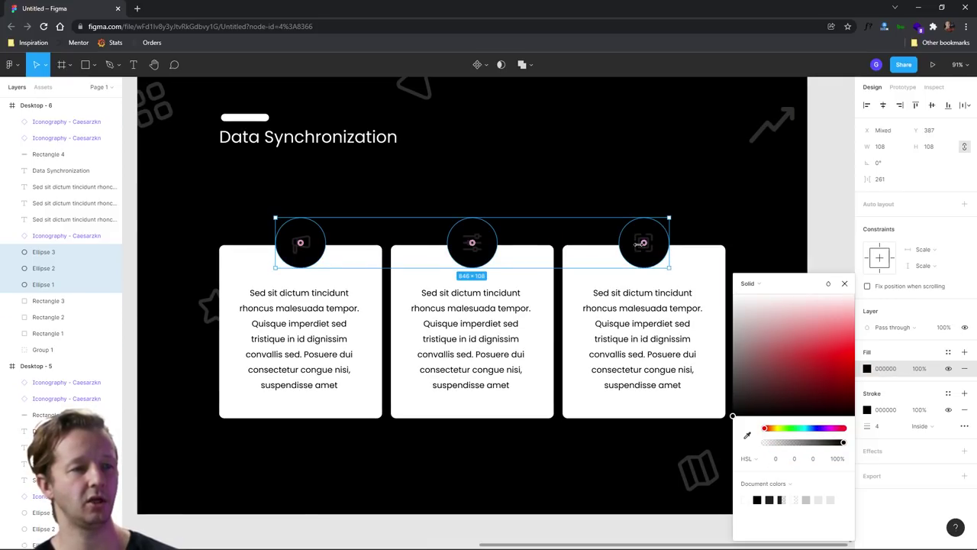
Step: Change the color of the three card icons on the black circles to white
click(640, 243)
shift+click(472, 243)
shift+click(300, 243)
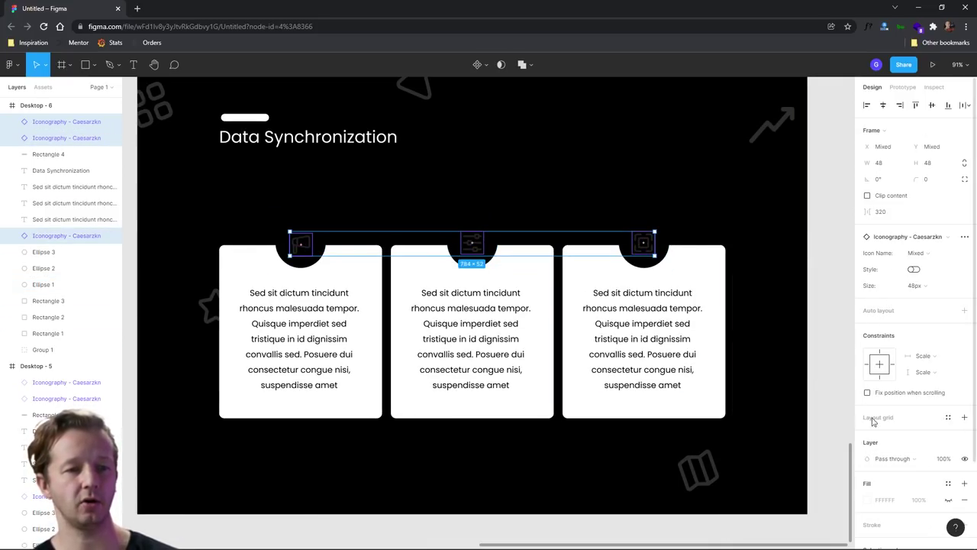
scroll(870, 504, down, 3)
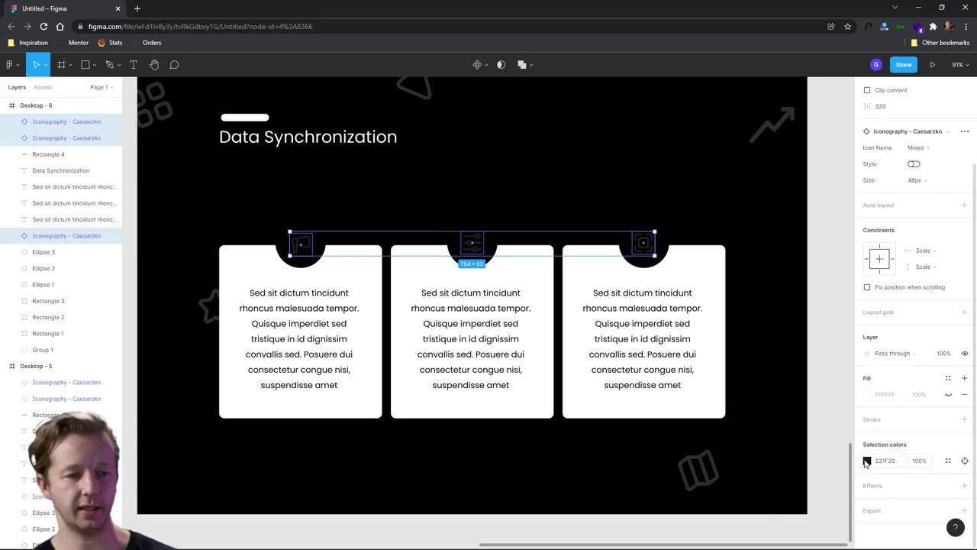
click(866, 461)
click(735, 284)
click(788, 241)
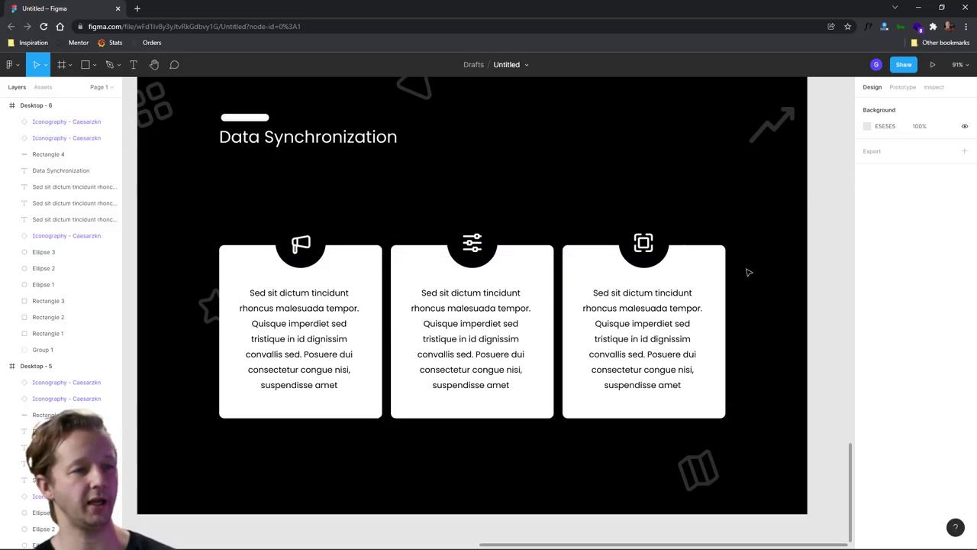
scroll(748, 271, down, 6)
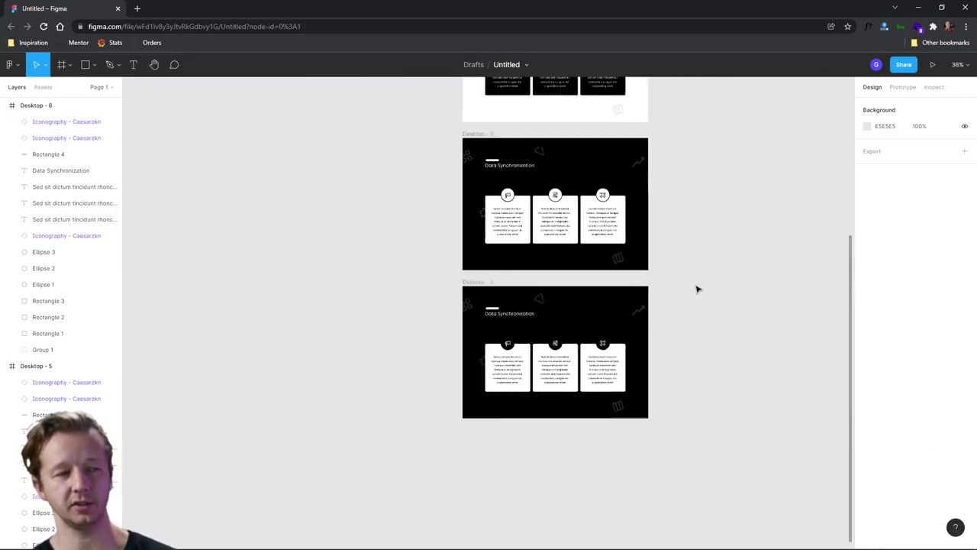
scroll(696, 289, down, 3)
scroll(615, 344, up, 8)
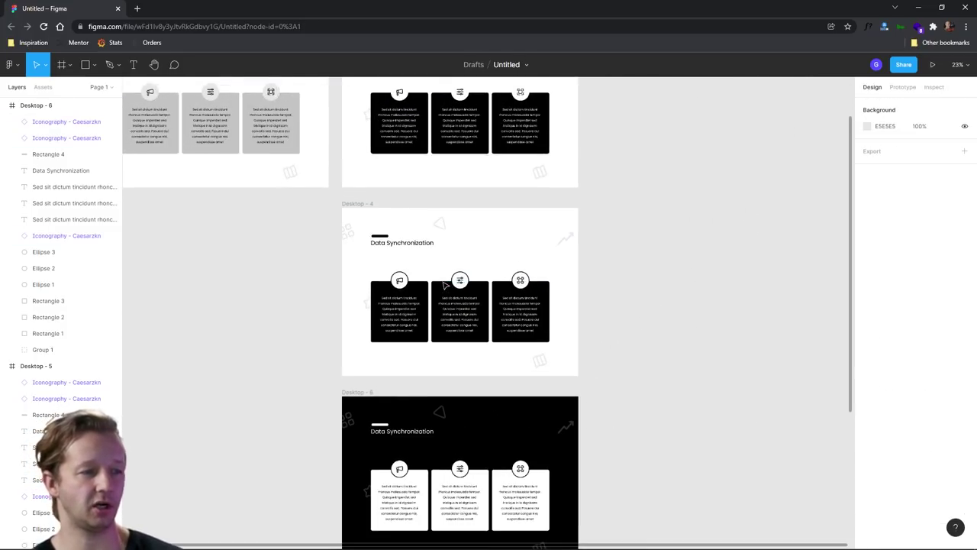
scroll(444, 285, up, 3)
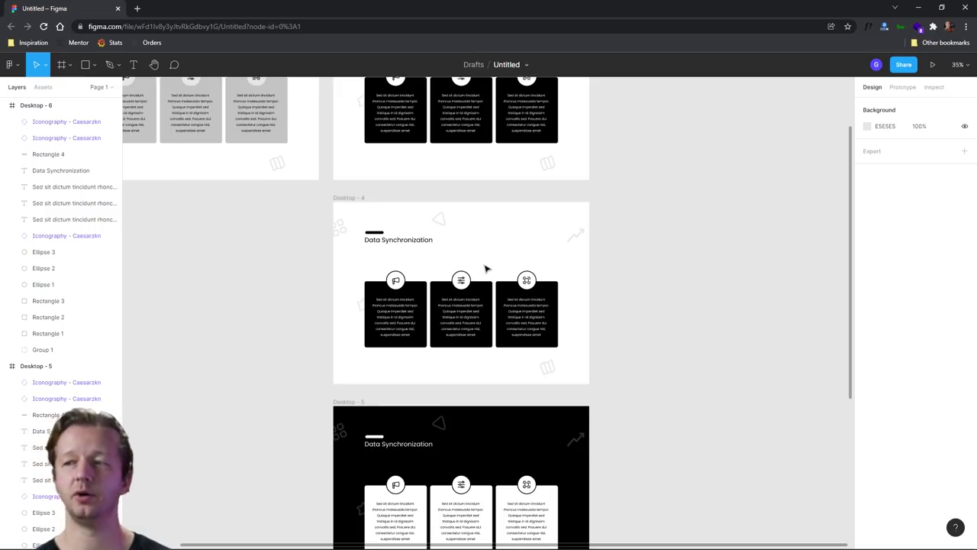
scroll(702, 283, down, 2)
scroll(539, 328, right, 3)
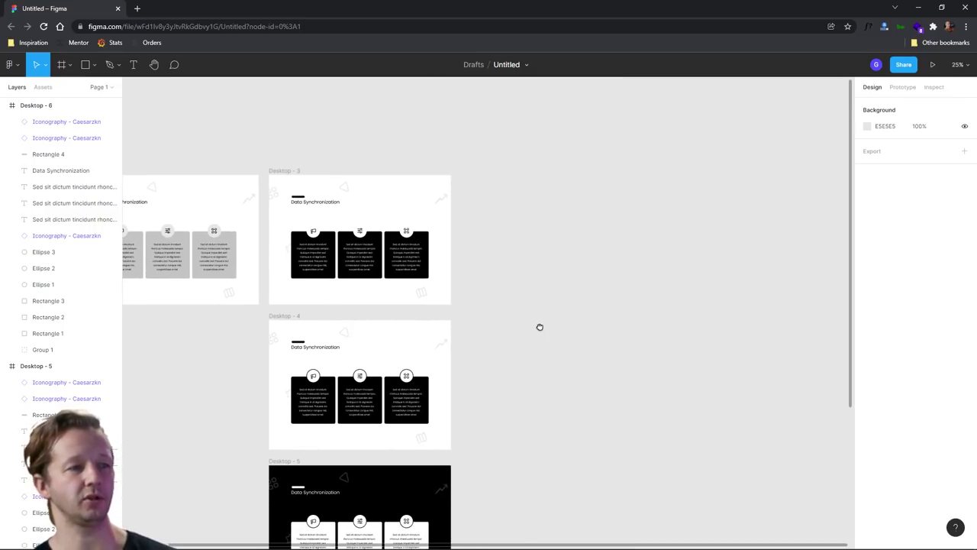
Step: Duplicate the Desktop - 3 frame directly beside the original, on its empty side
click(271, 174)
drag(270, 174, 470, 174)
click(508, 154)
click(480, 172)
click(582, 186)
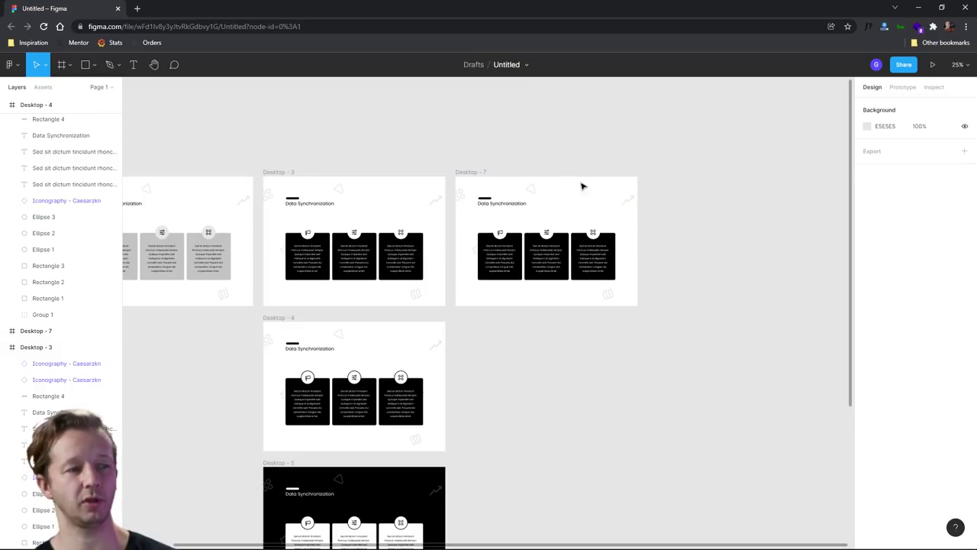
Step: Fill the three black card rectangles in the Desktop - 7 frame with light grey ECECEC
scroll(687, 268, up, 5)
scroll(384, 198, up, 2)
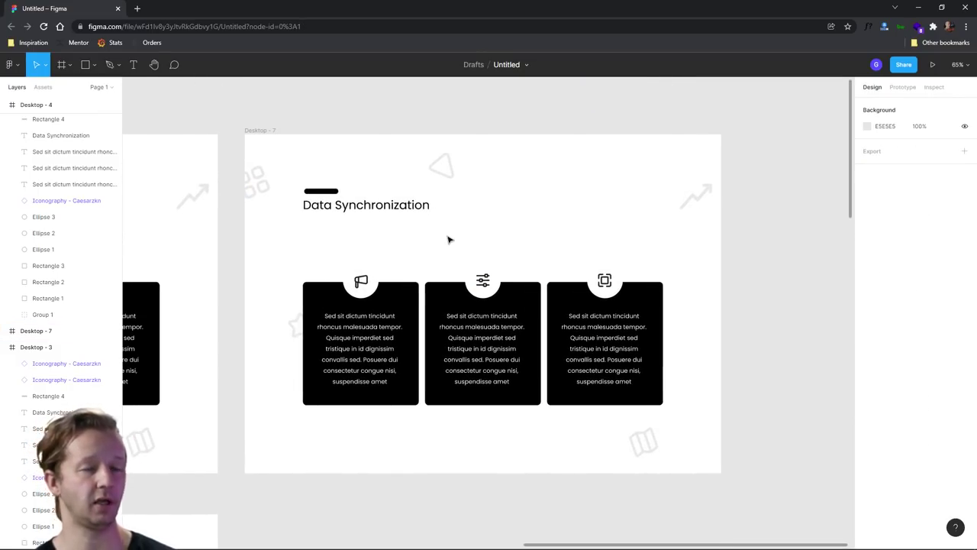
click(405, 294)
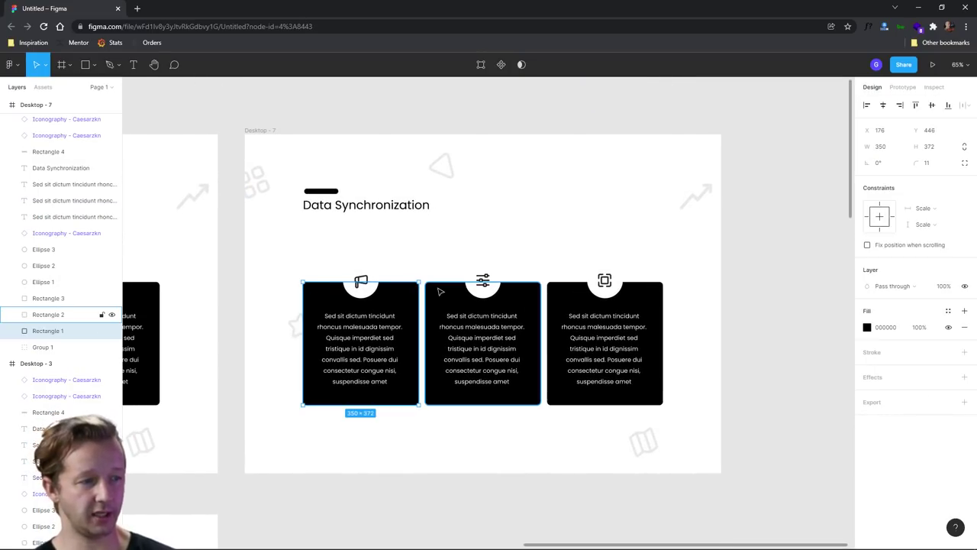
shift+click(439, 294)
shift+click(572, 296)
click(867, 369)
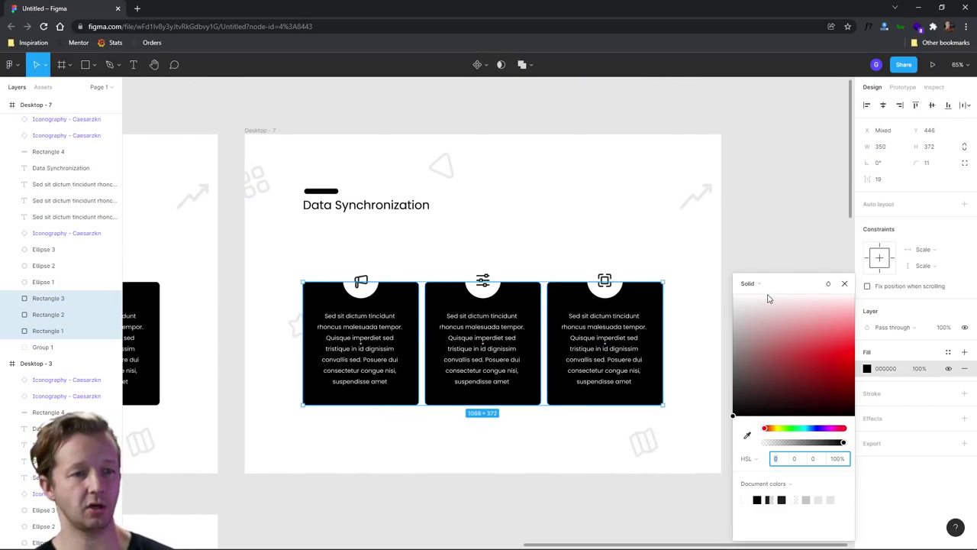
drag(735, 307, 731, 310)
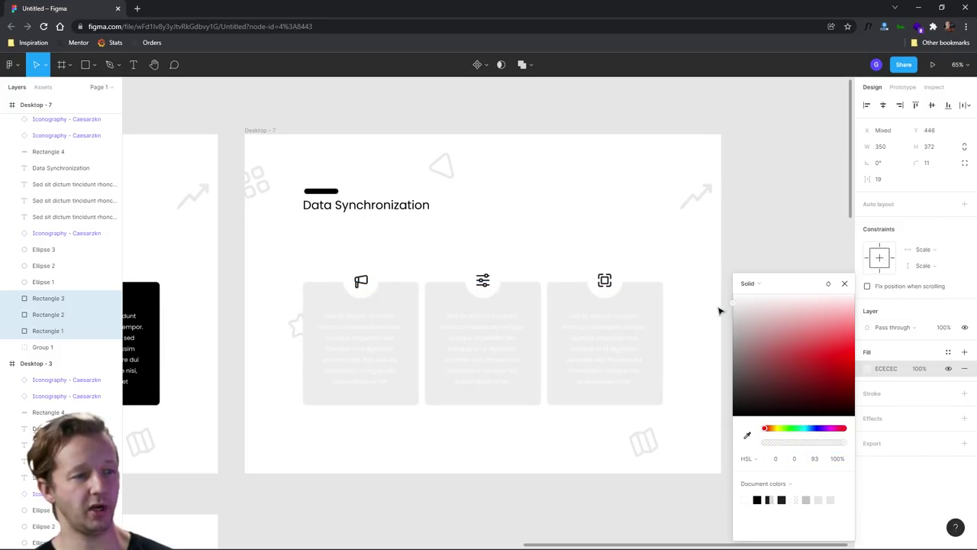
click(750, 250)
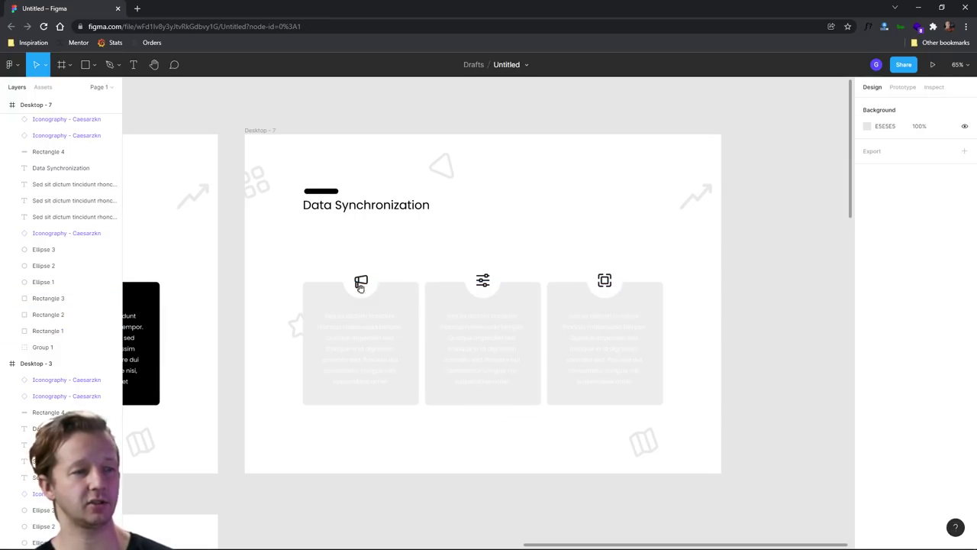
Step: Change the body text of the three light grey cards in Desktop - 7 to dark grey 2D2D2D
scroll(641, 253, left, 5)
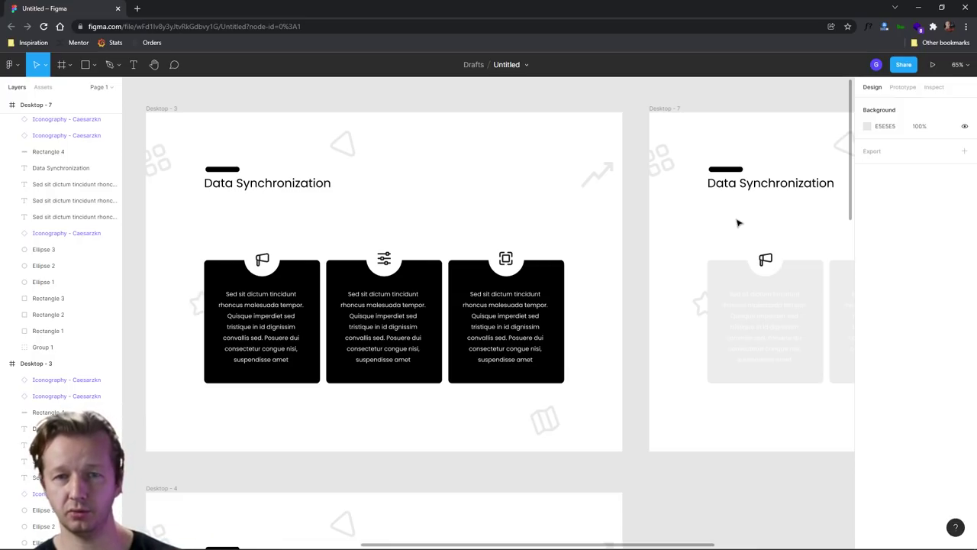
scroll(737, 223, right, 5)
click(432, 303)
shift+click(538, 305)
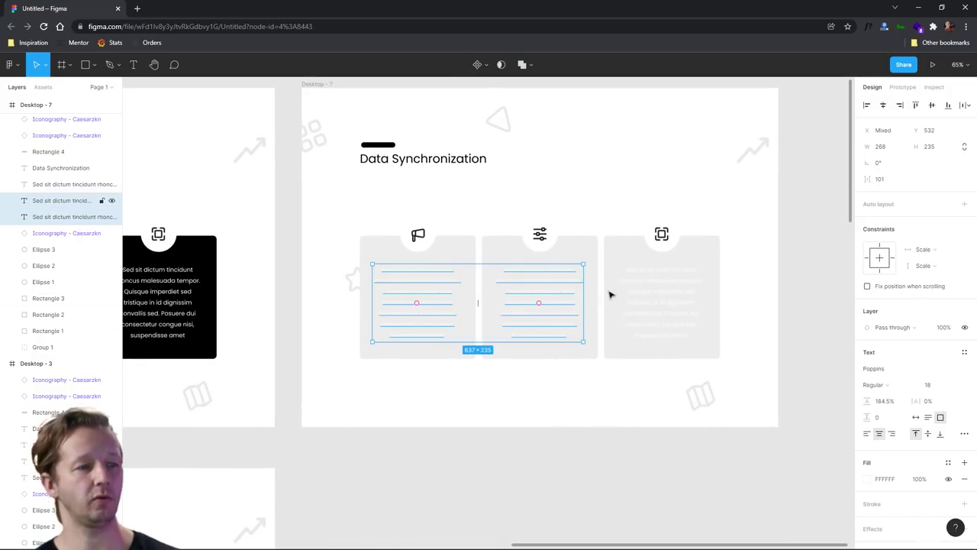
shift+click(661, 303)
click(866, 478)
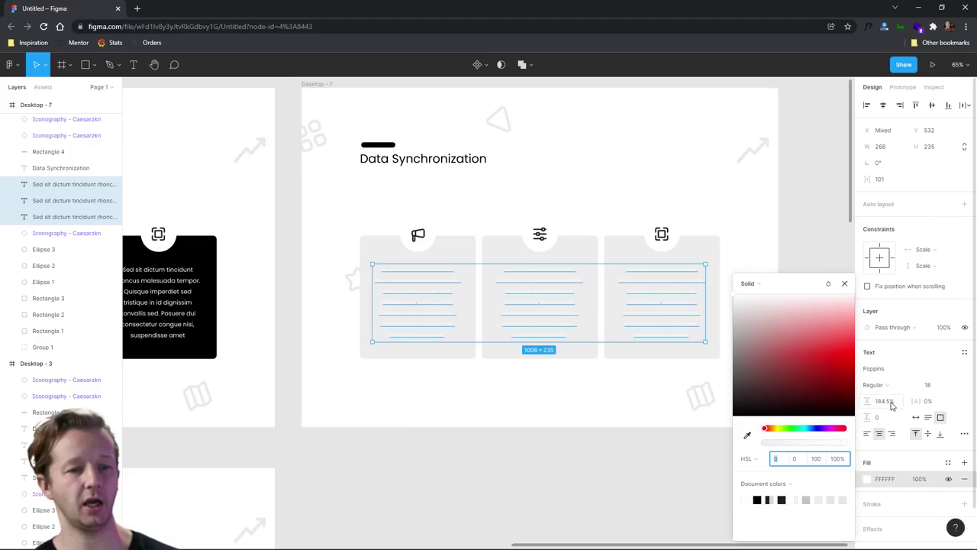
mouse_move(781, 370)
mouse_down()
mouse_move(738, 367)
mouse_move(760, 367)
mouse_move(690, 431)
mouse_up()
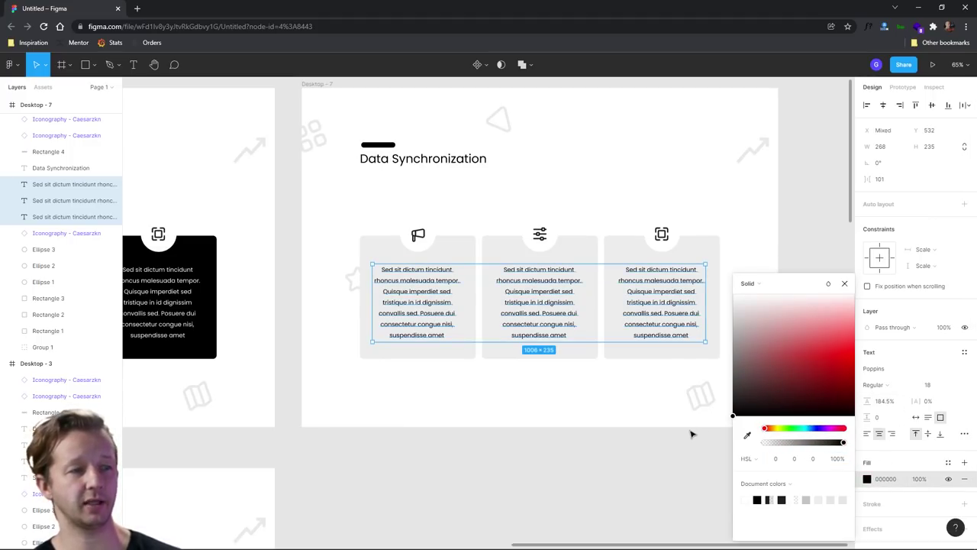
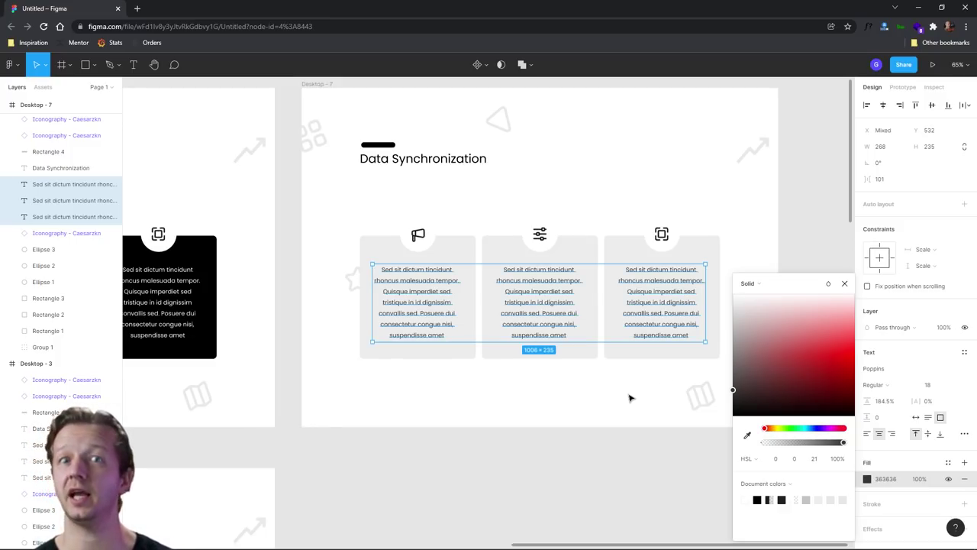
drag(629, 396, 615, 403)
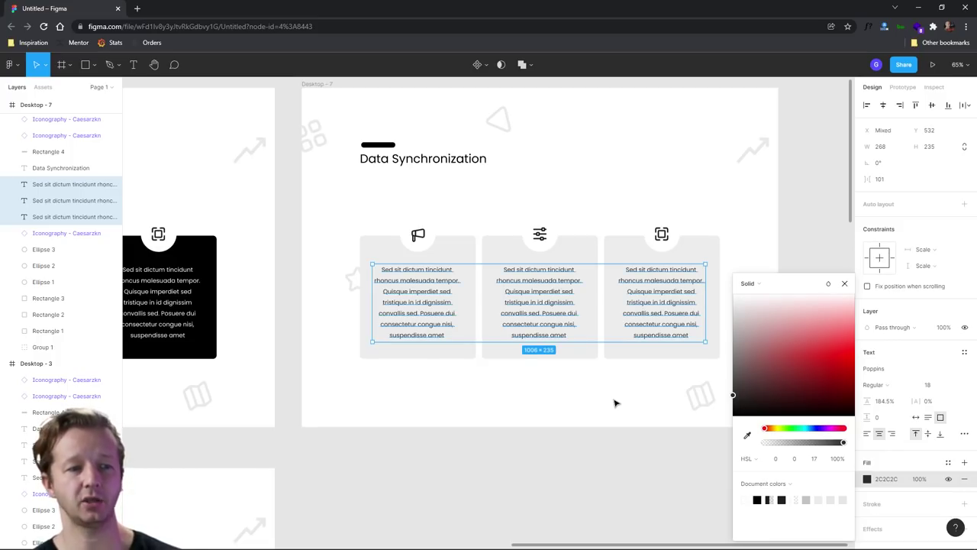
drag(615, 403, 612, 402)
click(480, 397)
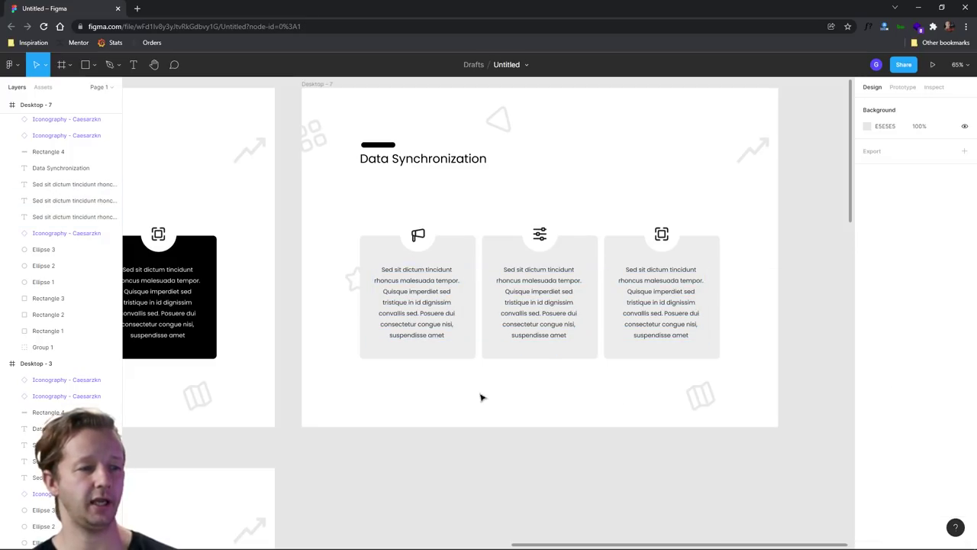
Step: Check the contrast between the middle card's text and its rectangle using Stark's Check Contrast
right_click(558, 436)
key(Escape)
scroll(627, 277, up, 5)
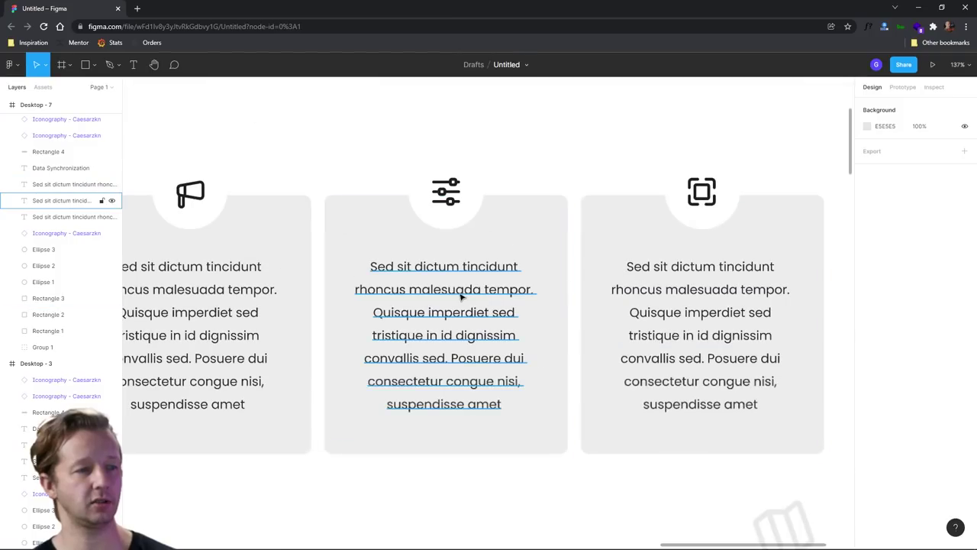
click(461, 291)
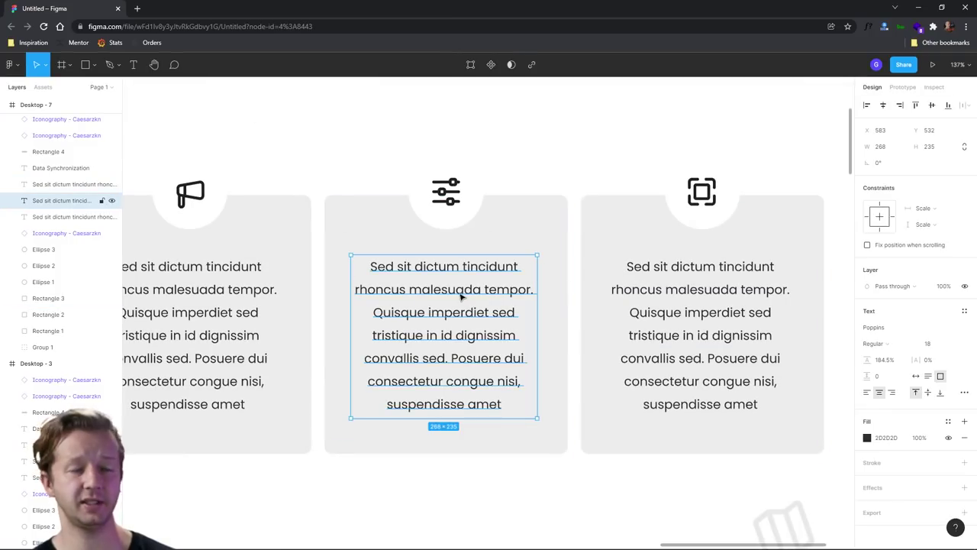
shift+click(542, 227)
scroll(580, 465, down, 4)
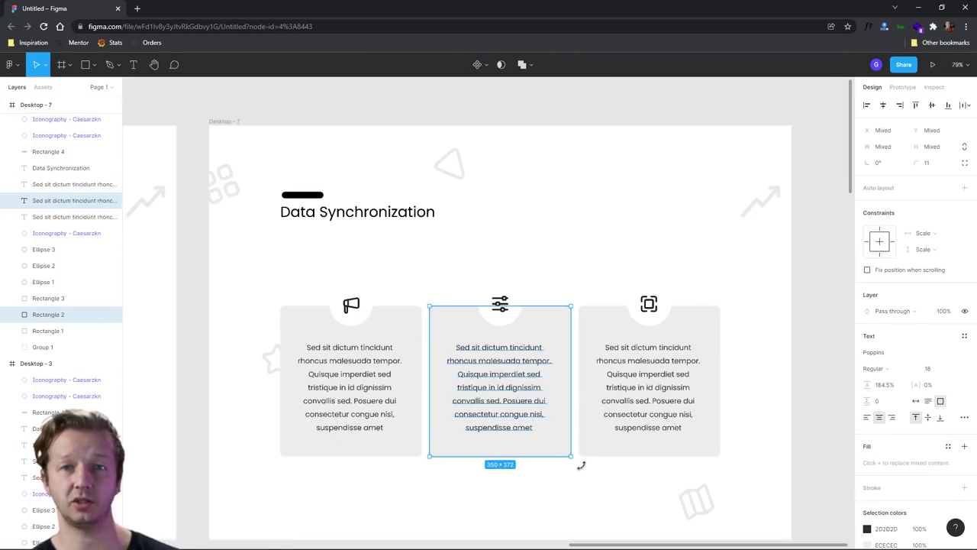
scroll(603, 397, down, 4)
right_click(535, 411)
mouse_move(589, 489)
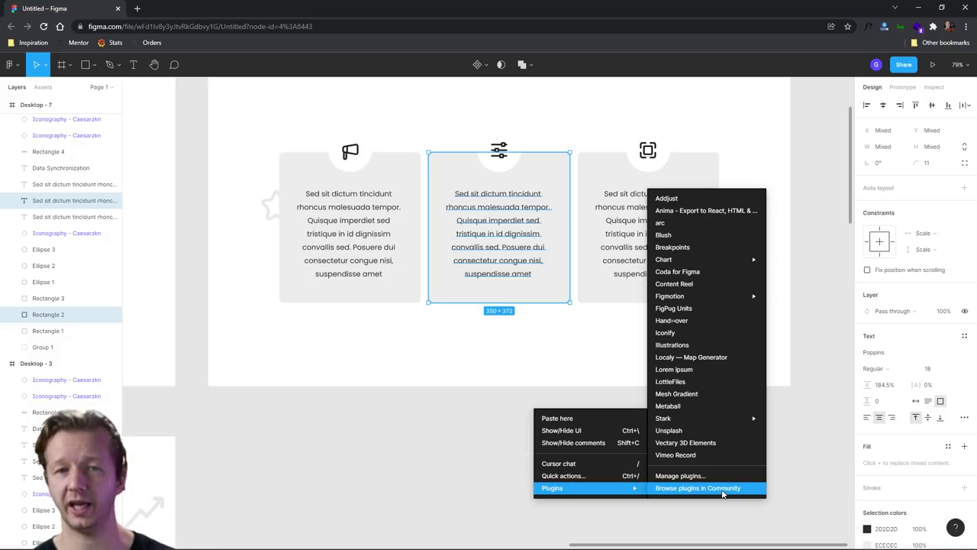
mouse_move(700, 419)
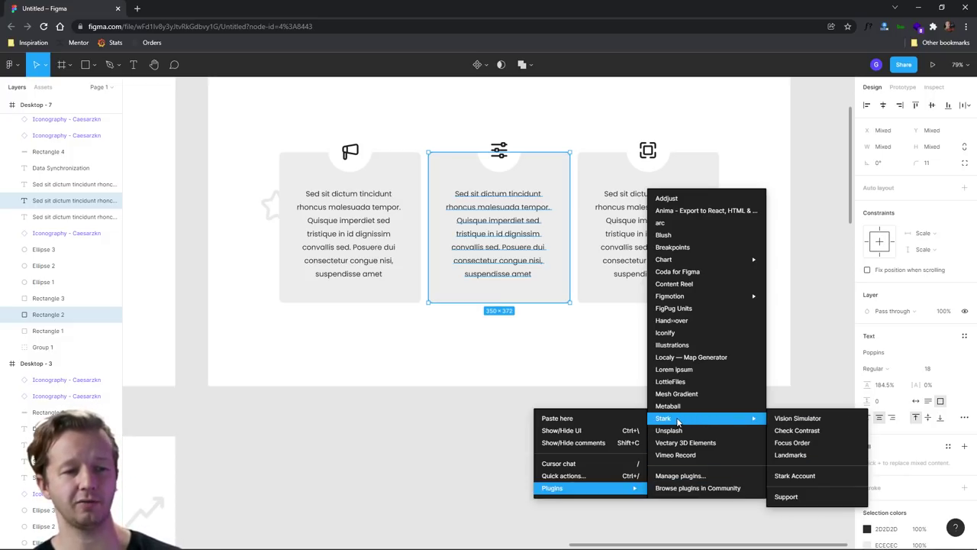
click(793, 432)
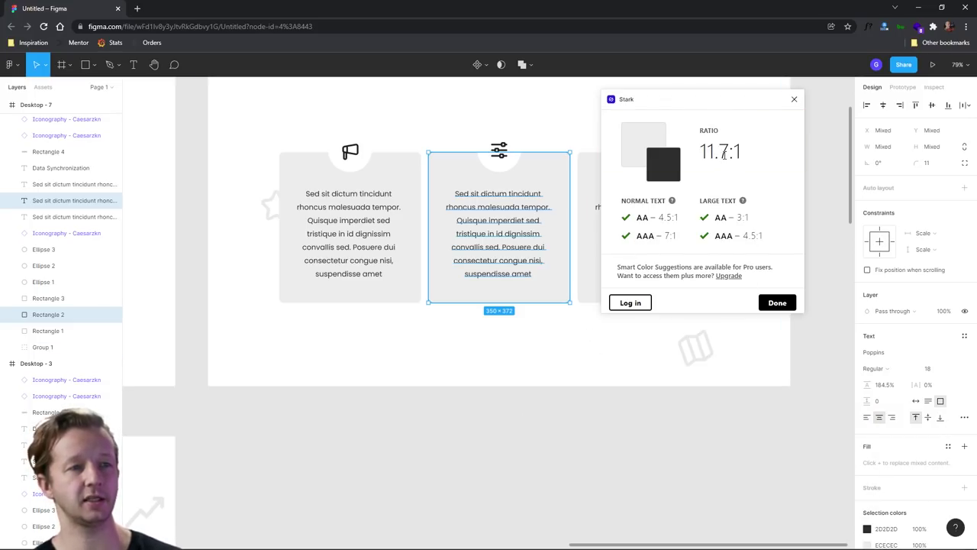
drag(702, 152, 743, 158)
double_click(738, 152)
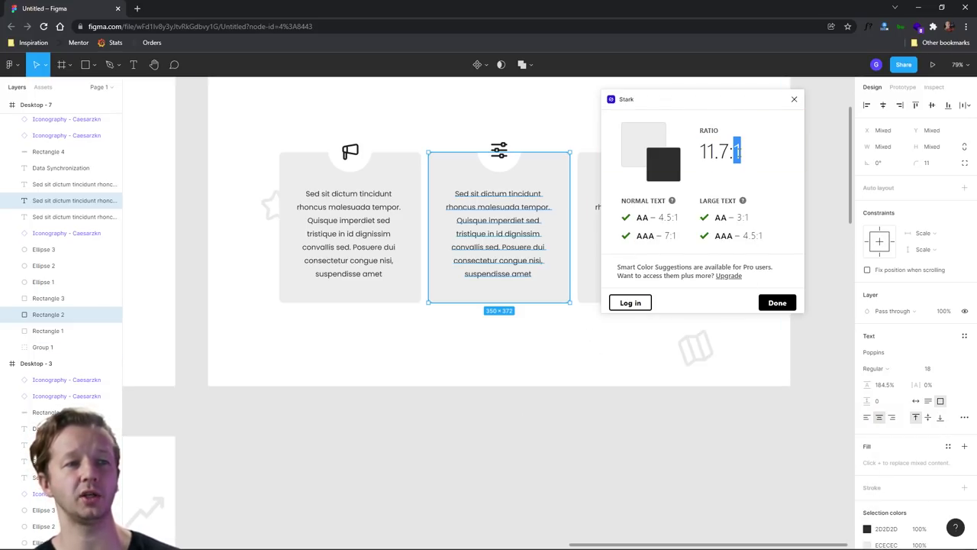
click(746, 155)
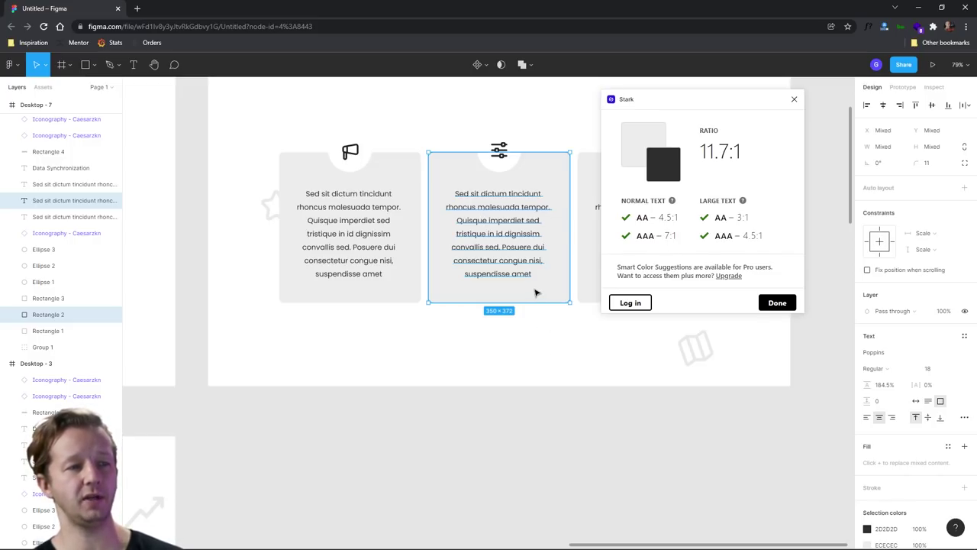
Step: Try grey 757575 on the middle card's text and examine its contrast rating in Stark
click(496, 212)
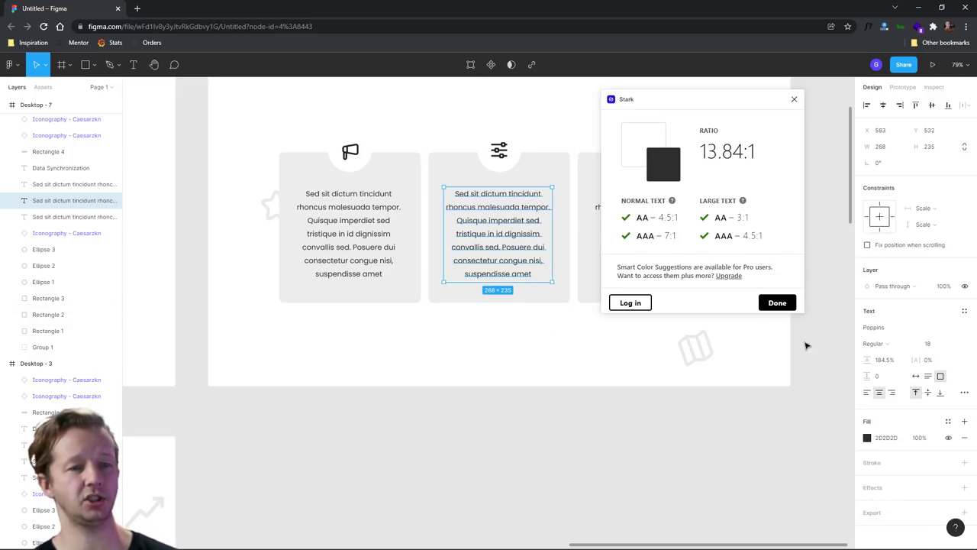
click(867, 437)
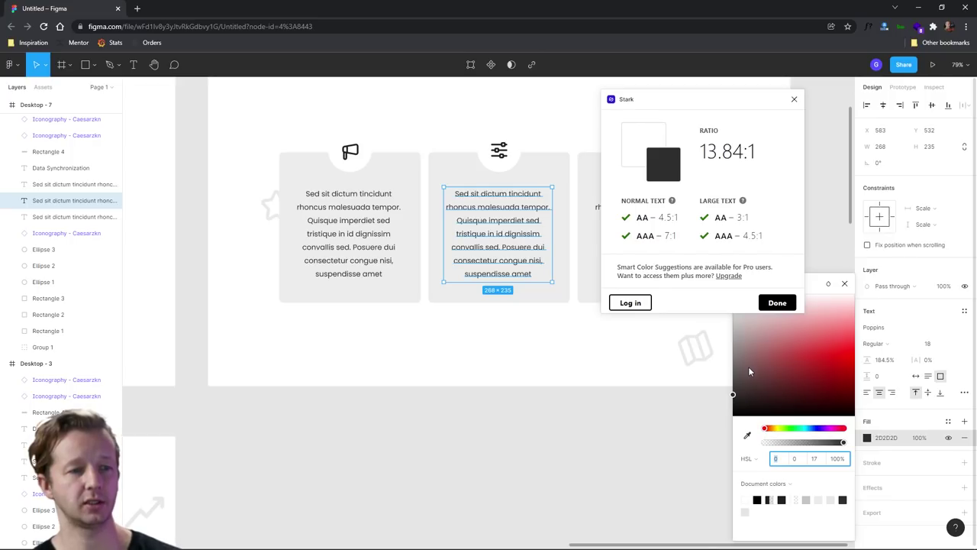
shift+click(548, 165)
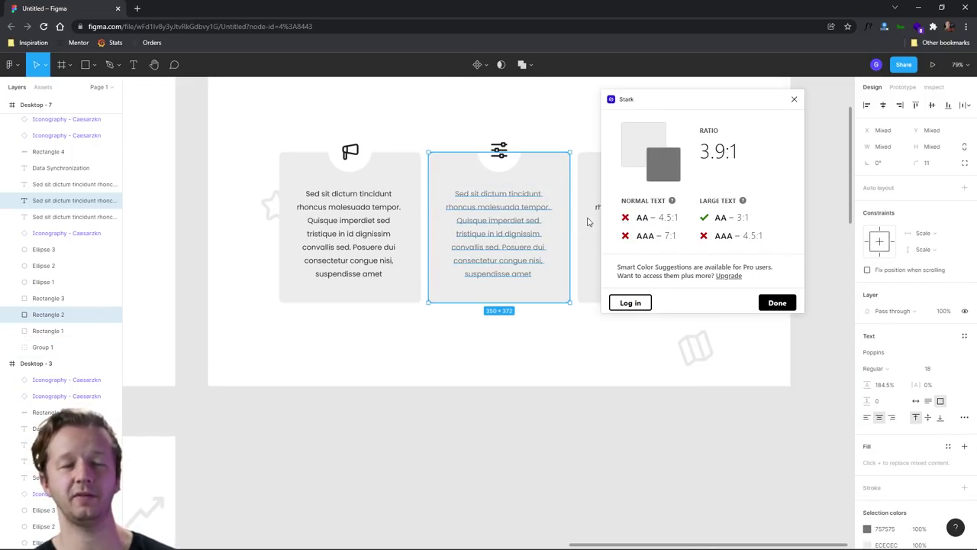
click(529, 358)
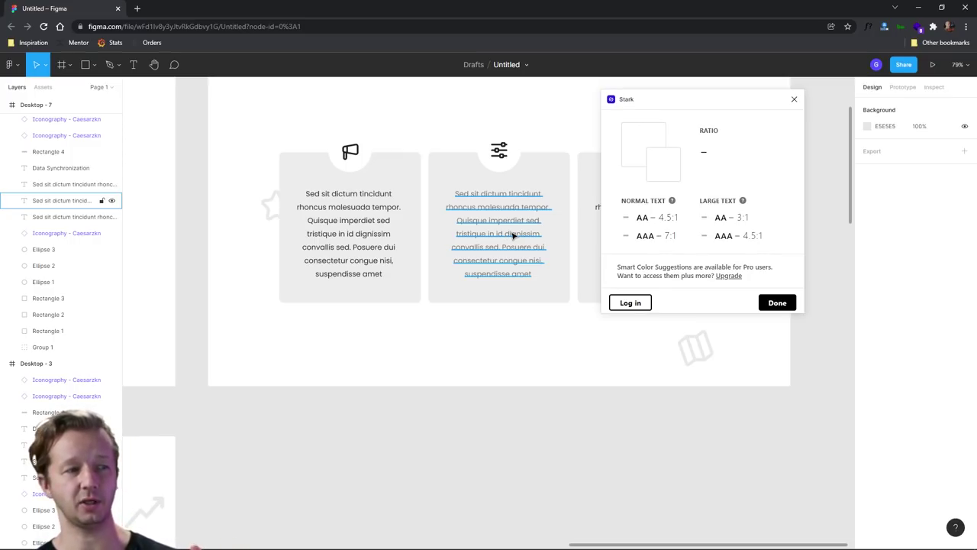
click(513, 235)
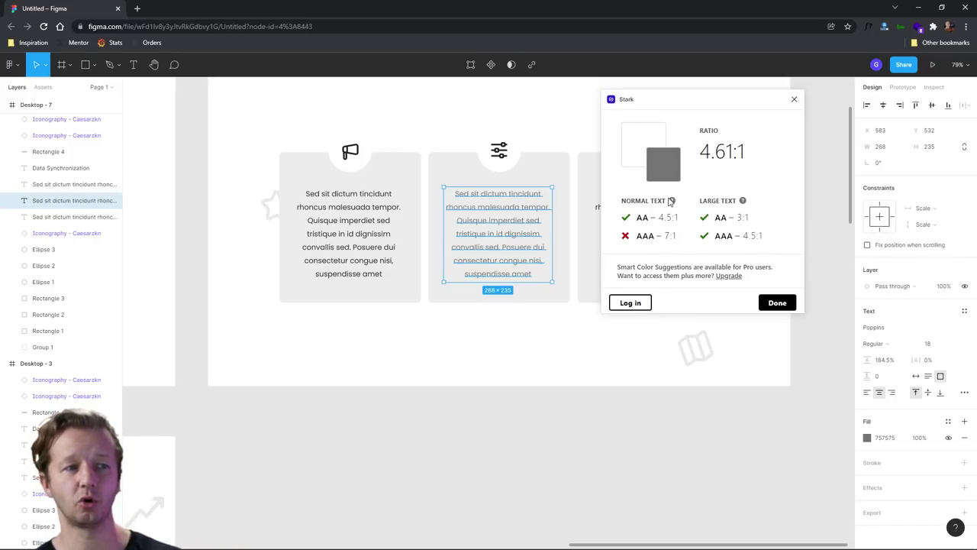
mouse_move(672, 203)
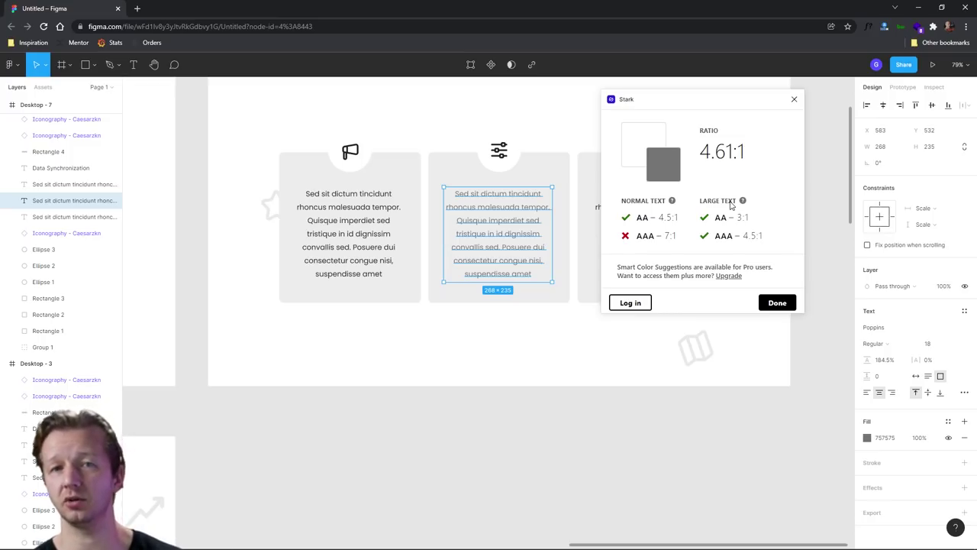
Step: Set the middle card's text color to black 000000 and close the Stark contrast checker
click(867, 438)
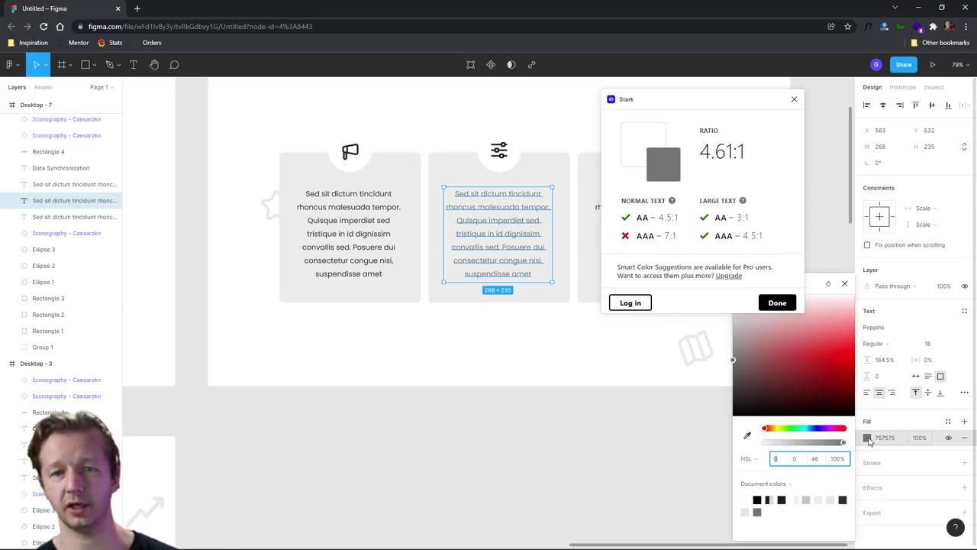
click(792, 392)
click(577, 372)
click(794, 99)
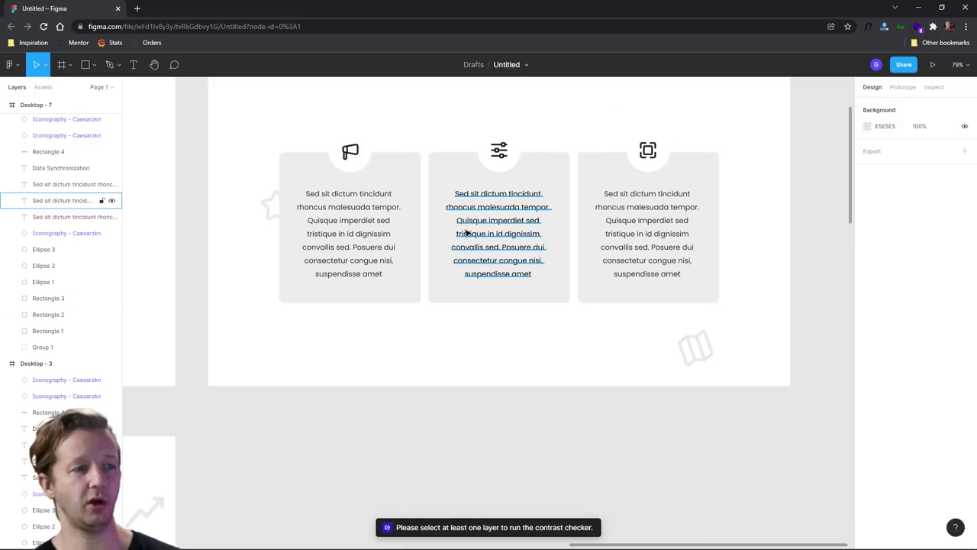
Step: Try 50% opacity on the middle card's text and undo the change
click(498, 233)
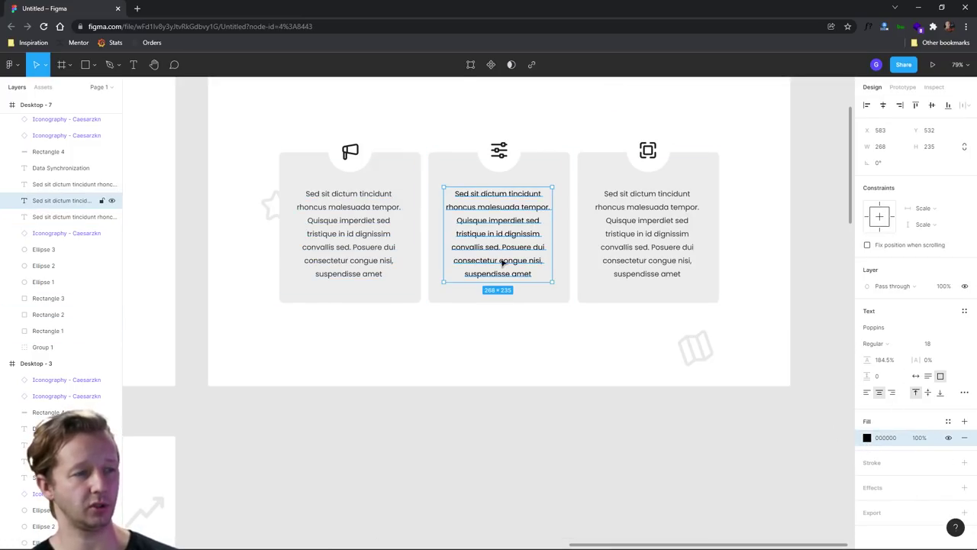
key(5)
click(562, 363)
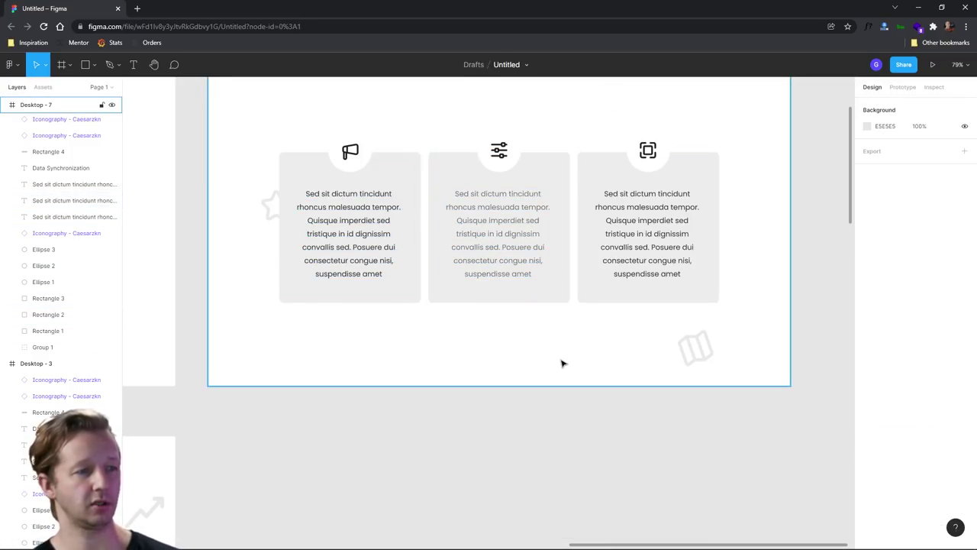
key(ctrl+z)
key(ctrl+z)
click(561, 363)
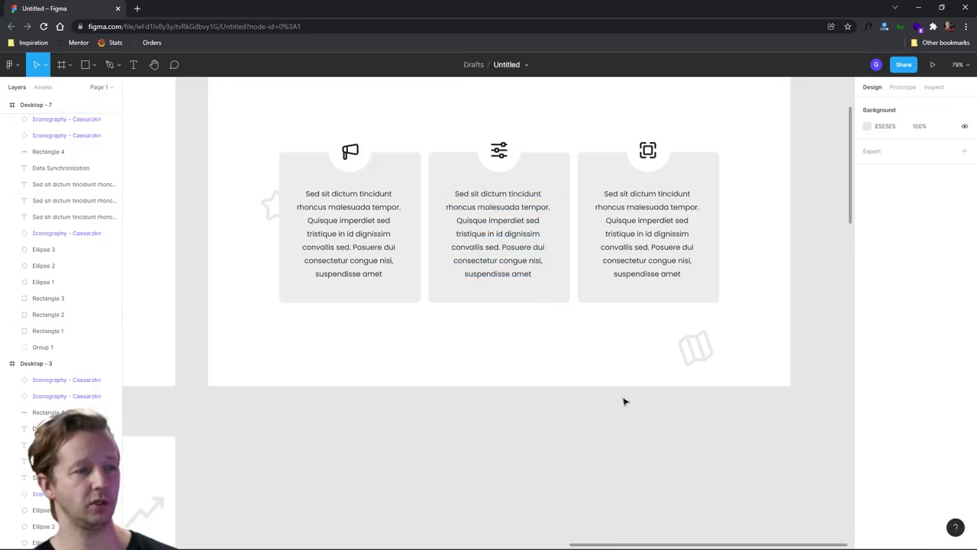
click(360, 226)
click(669, 370)
scroll(558, 349, down, 3)
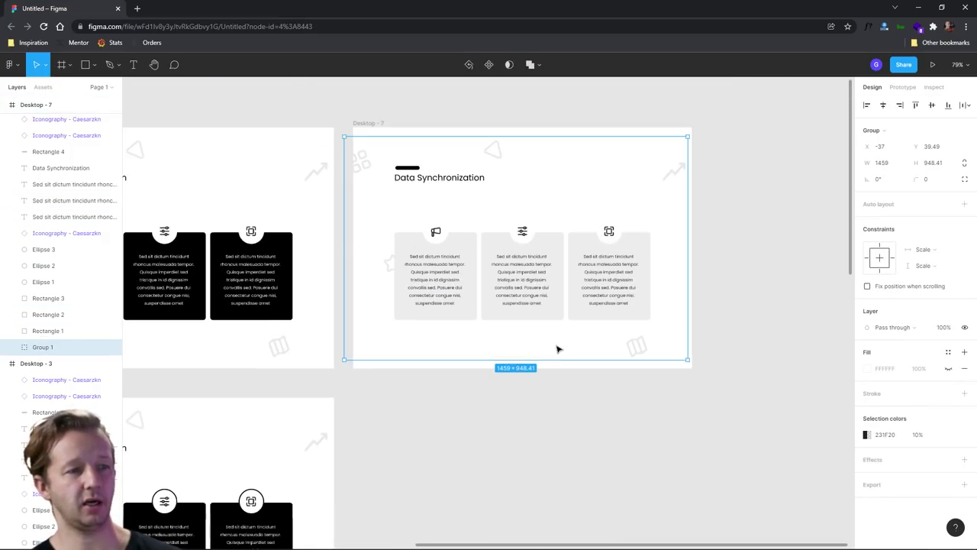
click(550, 412)
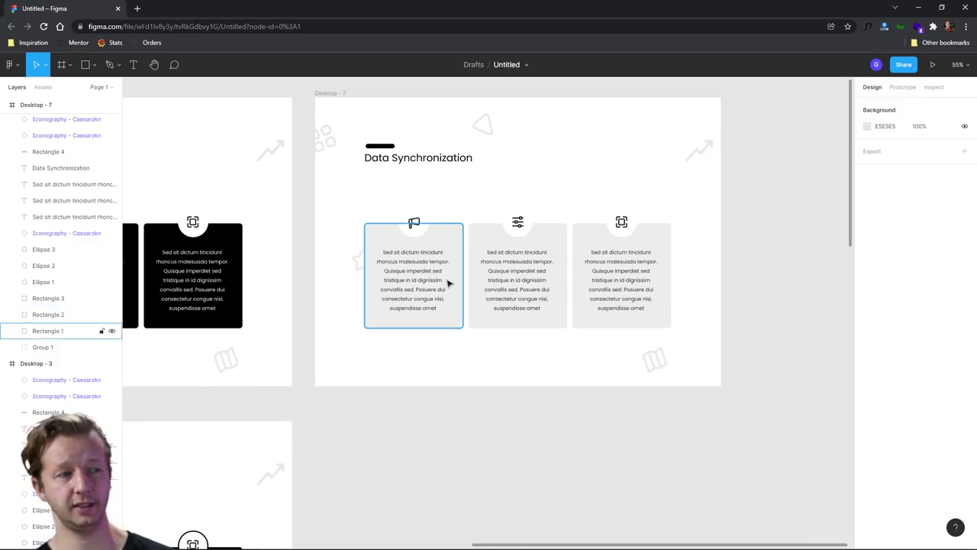
scroll(580, 389, down, 5)
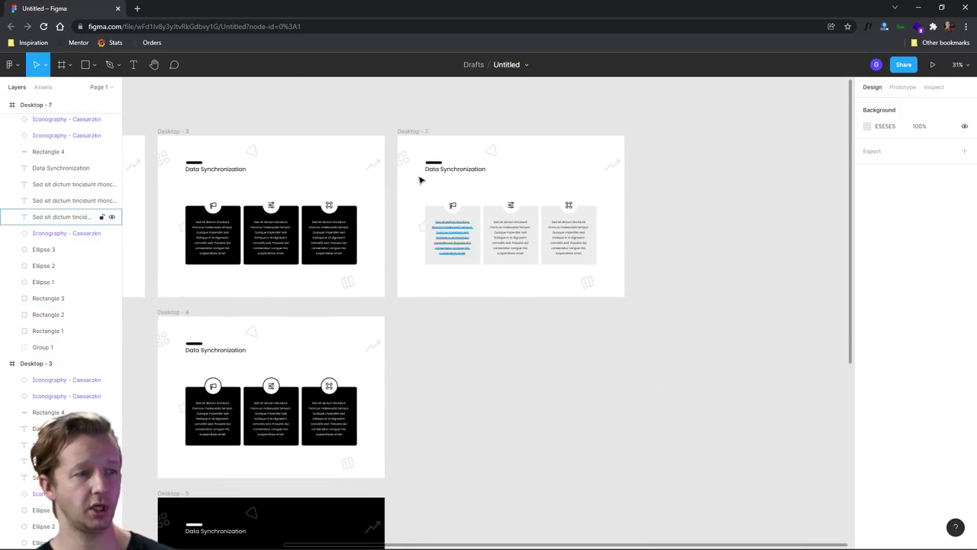
Step: Duplicate the Desktop - 7 frame directly below itself and fill the copy's background with light grey
drag(410, 130, 405, 318)
click(693, 347)
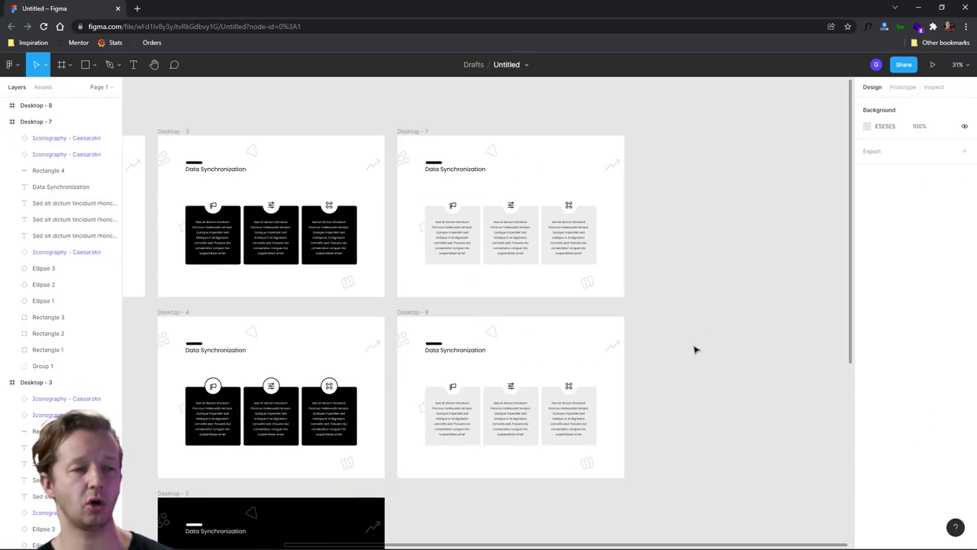
scroll(624, 393, down, 1)
scroll(623, 393, up, 5)
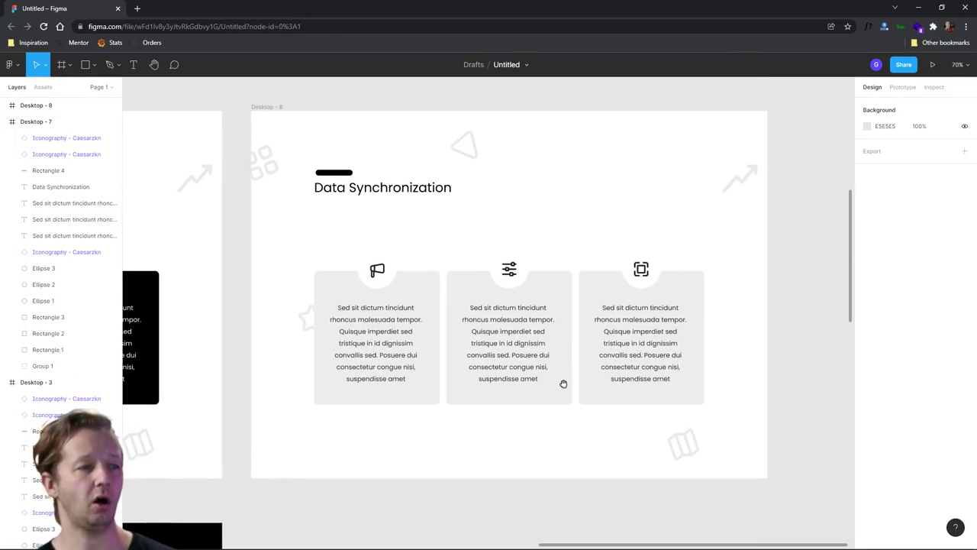
click(266, 107)
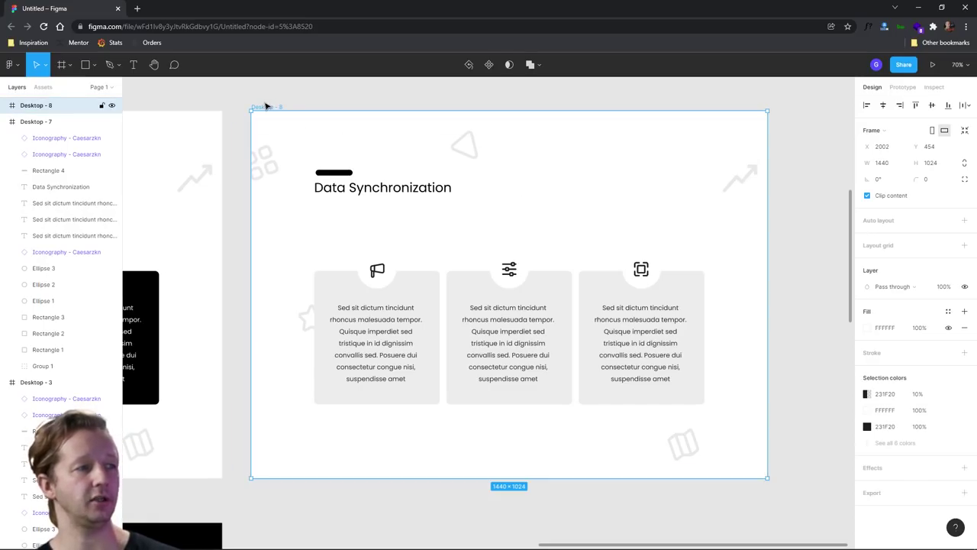
click(867, 329)
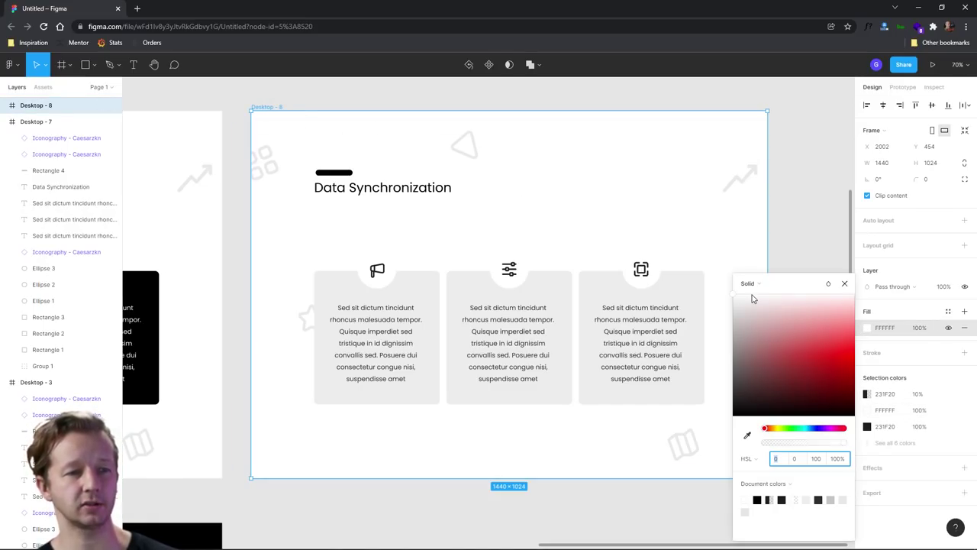
drag(736, 303, 710, 308)
Step: Fill the three card rectangles in Desktop - 8 with white
click(427, 280)
shift+click(448, 284)
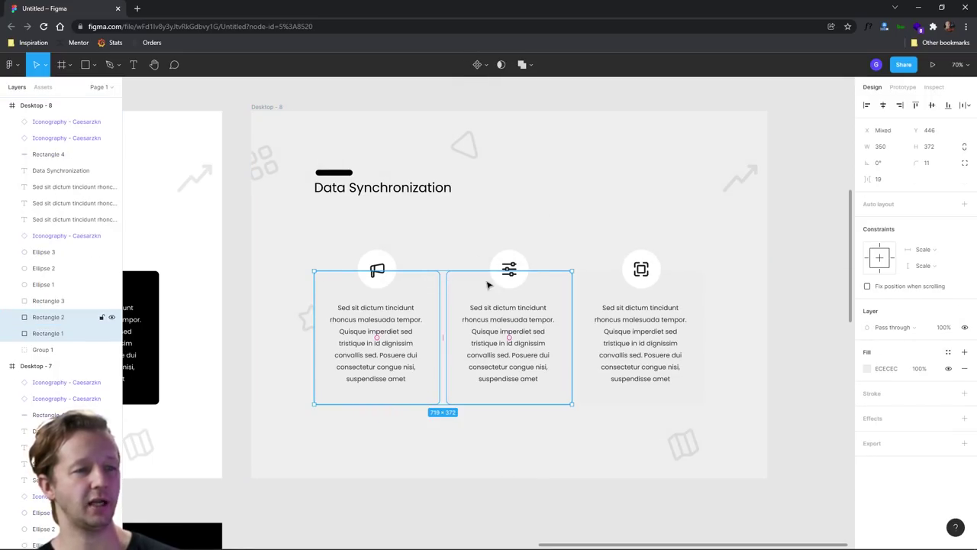
shift+click(603, 287)
click(867, 368)
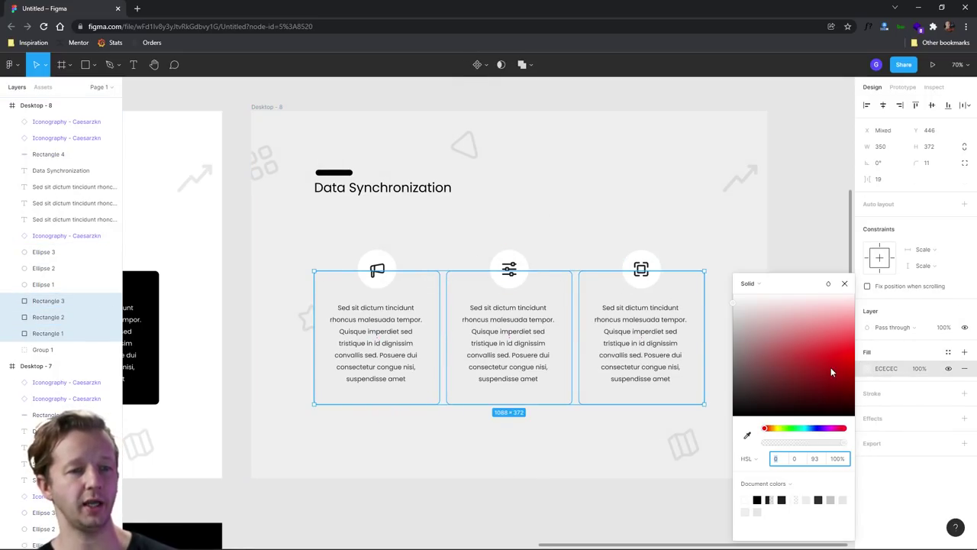
drag(828, 371, 768, 246)
click(768, 246)
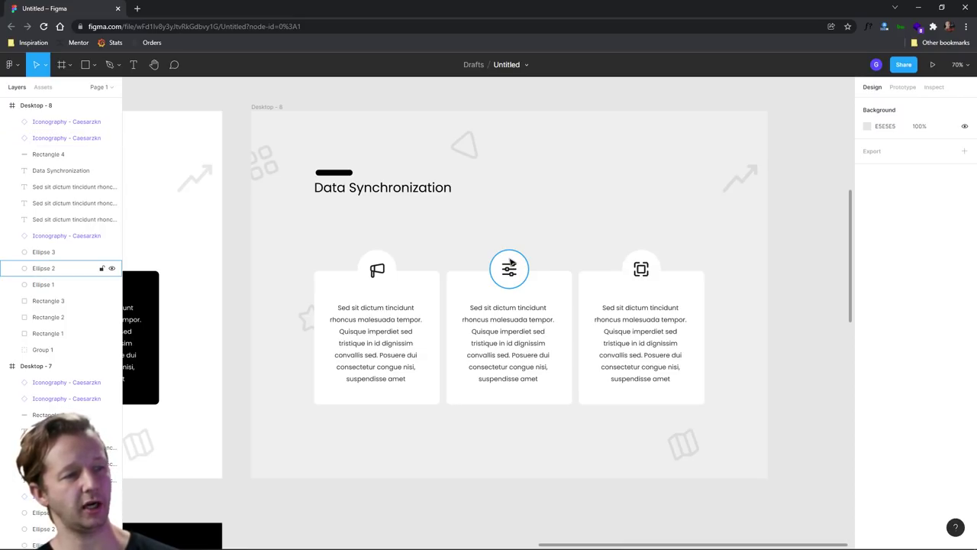
Step: Recolor the three icon circles in Desktop - 8 to light grey to match the frame background
click(510, 258)
shift+click(630, 258)
shift+click(375, 250)
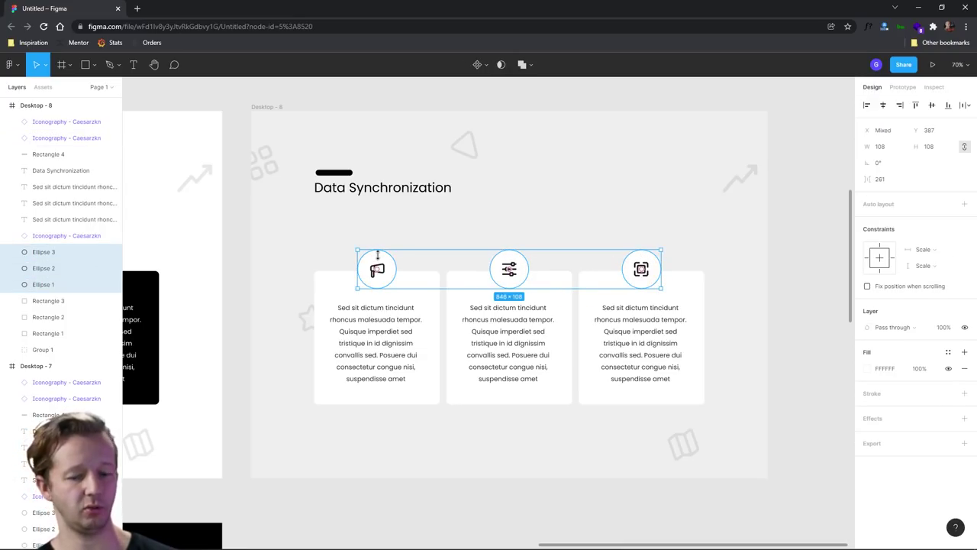
click(658, 227)
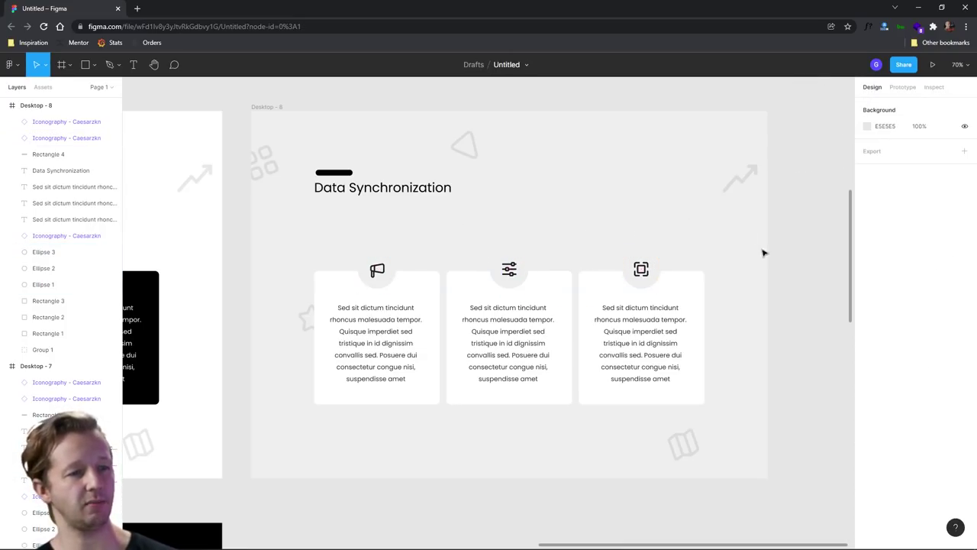
Step: Duplicate the black Desktop - 5 frame beside itself, directly below Desktop - 8
scroll(790, 267, down, 1)
scroll(790, 268, down, 1)
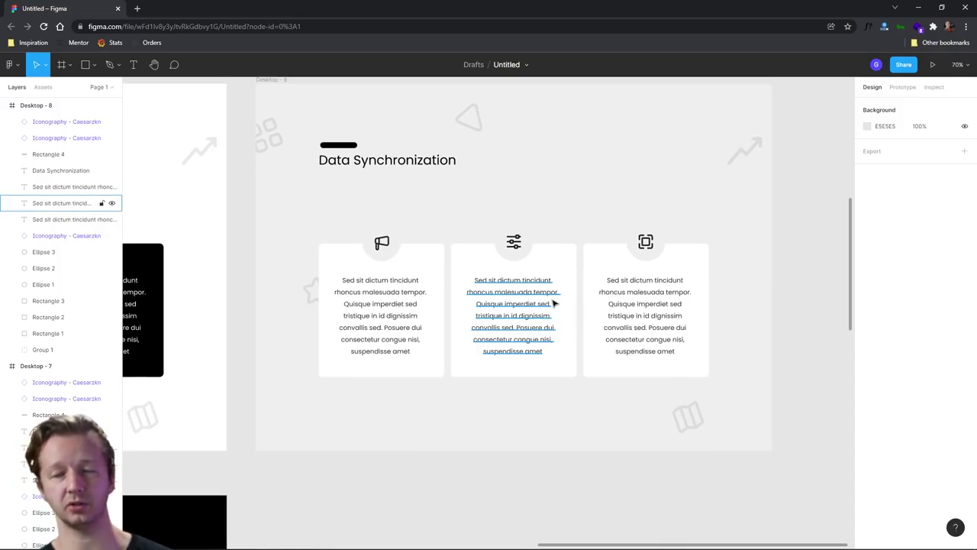
scroll(561, 305, down, 3)
drag(572, 413, 619, 349)
scroll(618, 349, down, 2)
scroll(587, 392, down, 1)
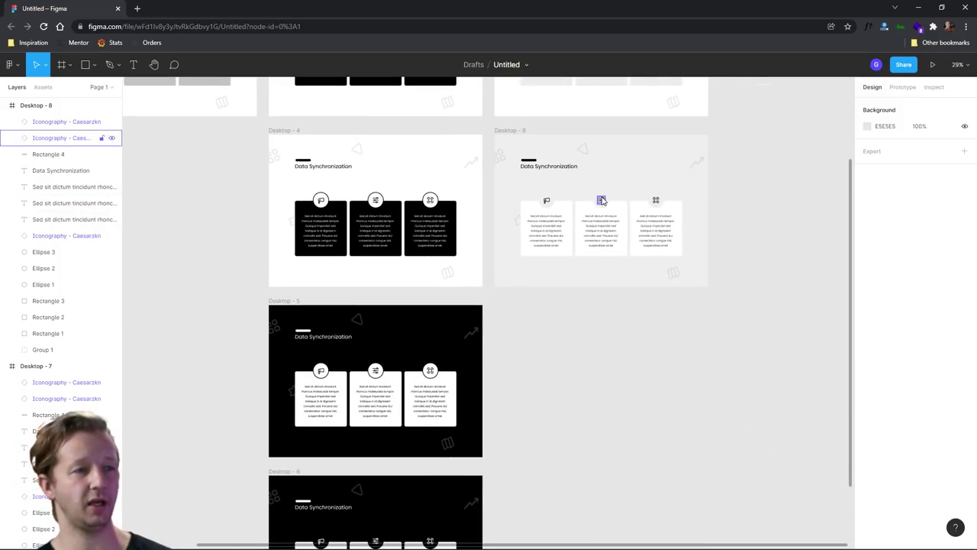
click(278, 302)
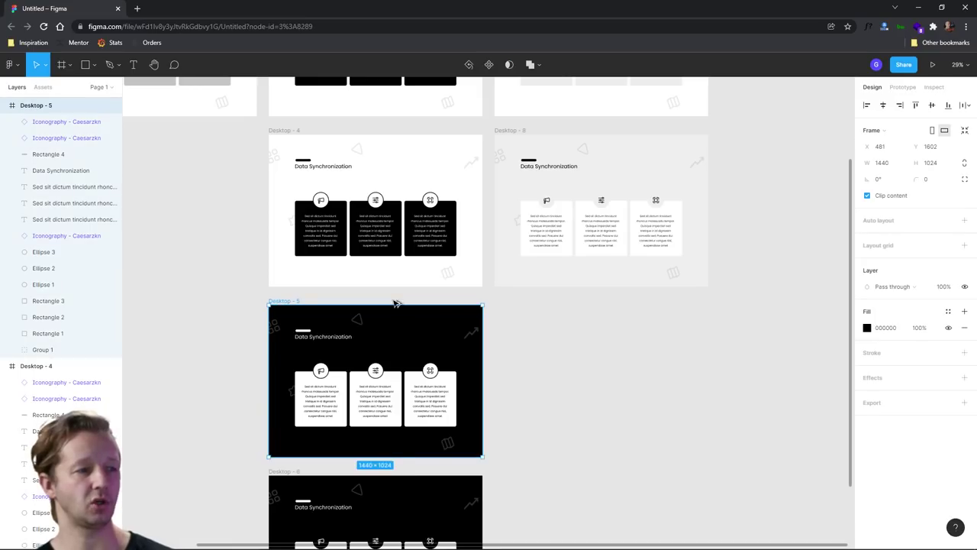
alt+drag(278, 302, 506, 306)
click(748, 366)
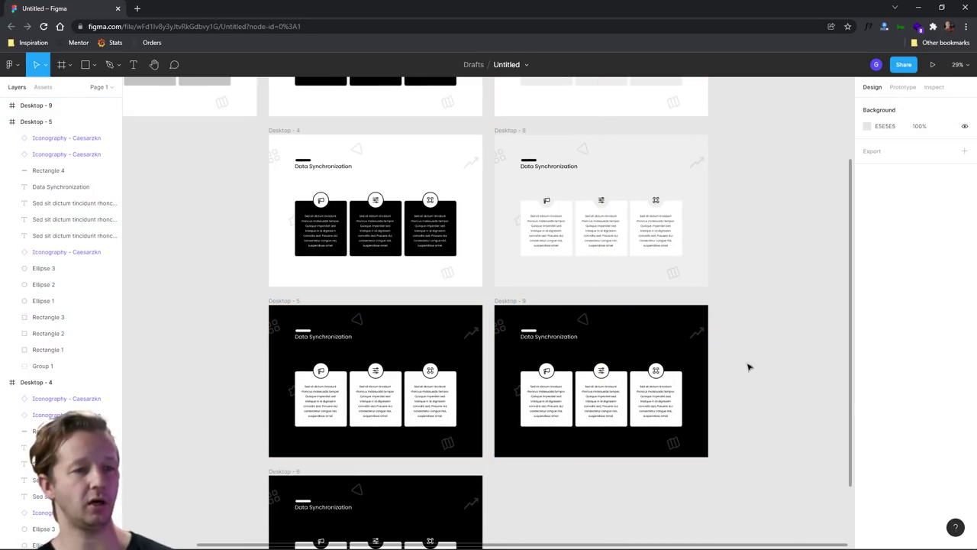
Step: Fill the three card rectangles and icon circles in Desktop - 9 with a very dark grey, keeping their black stroke
scroll(698, 399, up, 6)
scroll(831, 348, down, 3)
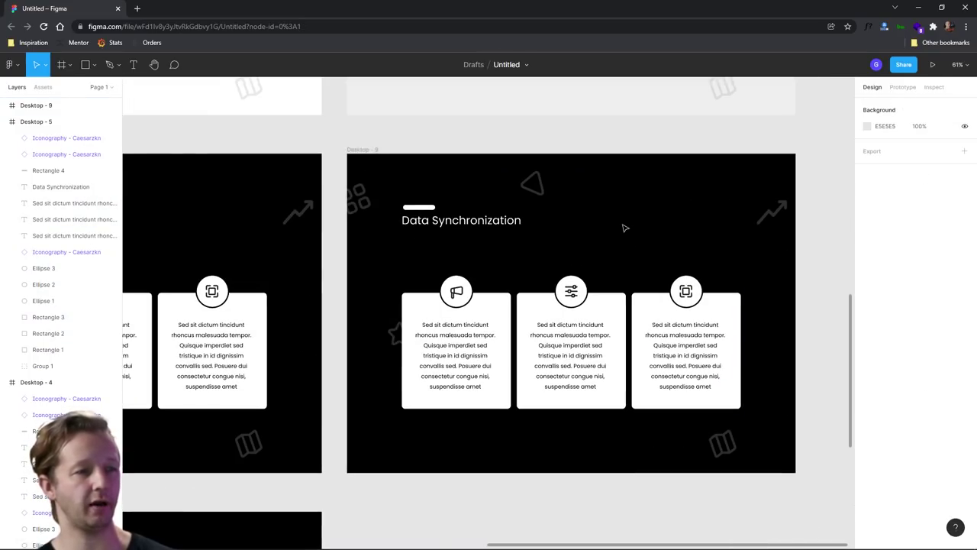
click(470, 316)
shift+click(540, 312)
shift+click(650, 313)
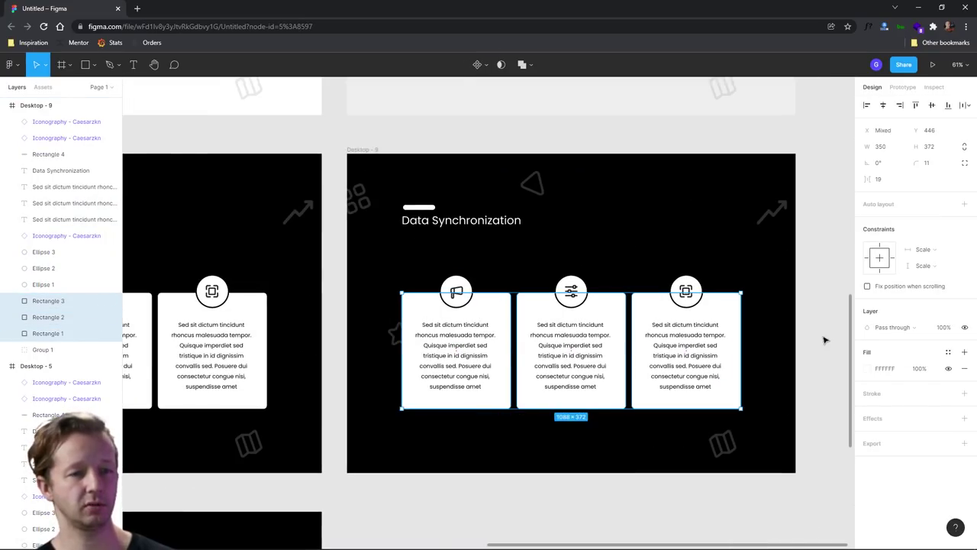
shift+click(688, 279)
shift+click(574, 284)
shift+click(456, 287)
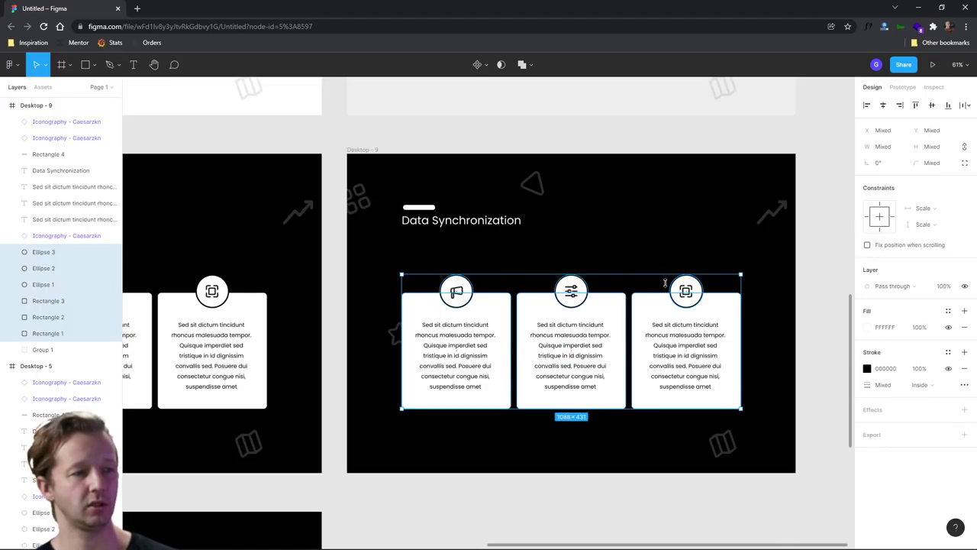
click(870, 385)
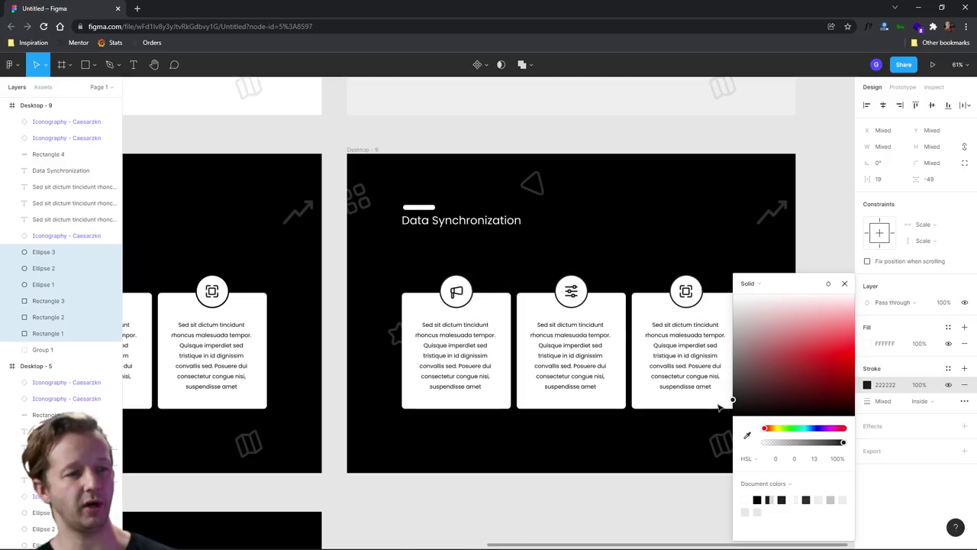
click(887, 436)
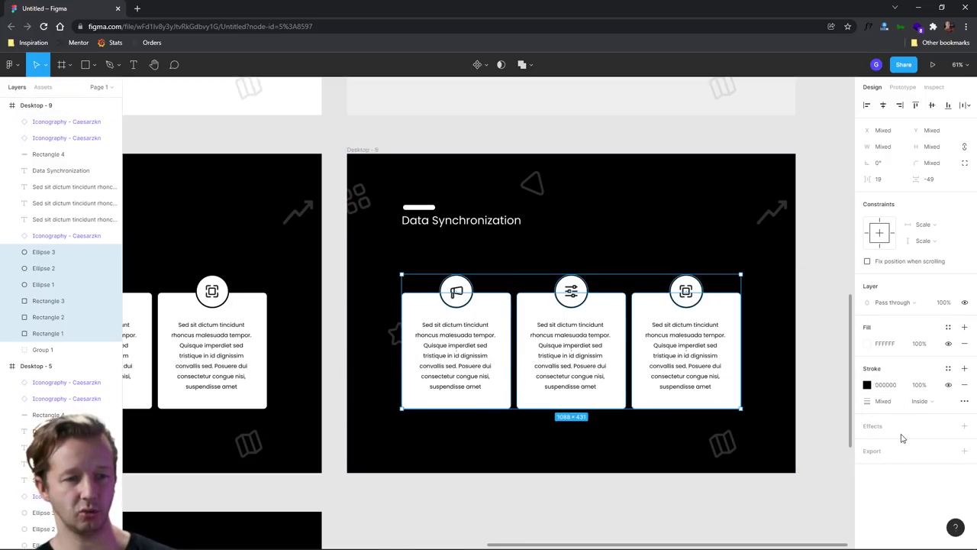
click(867, 343)
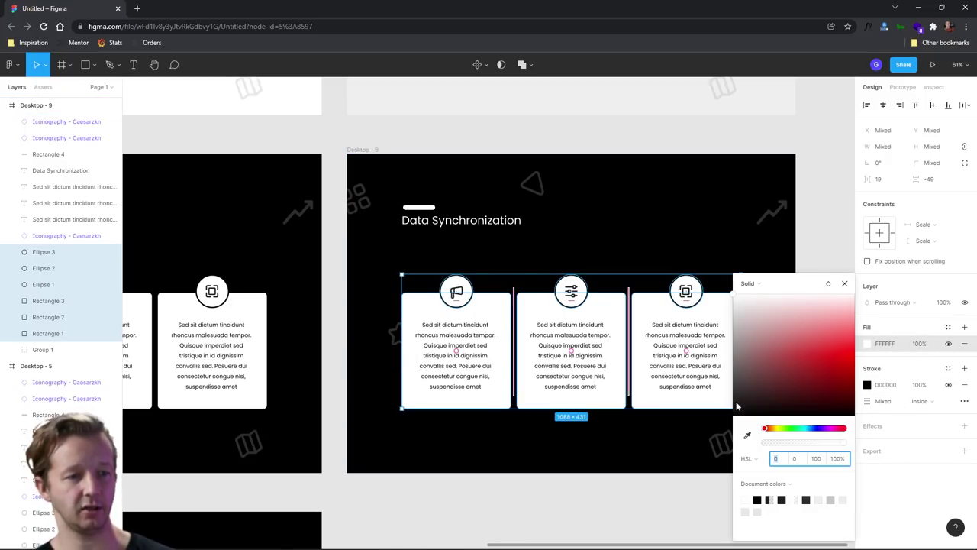
click(732, 405)
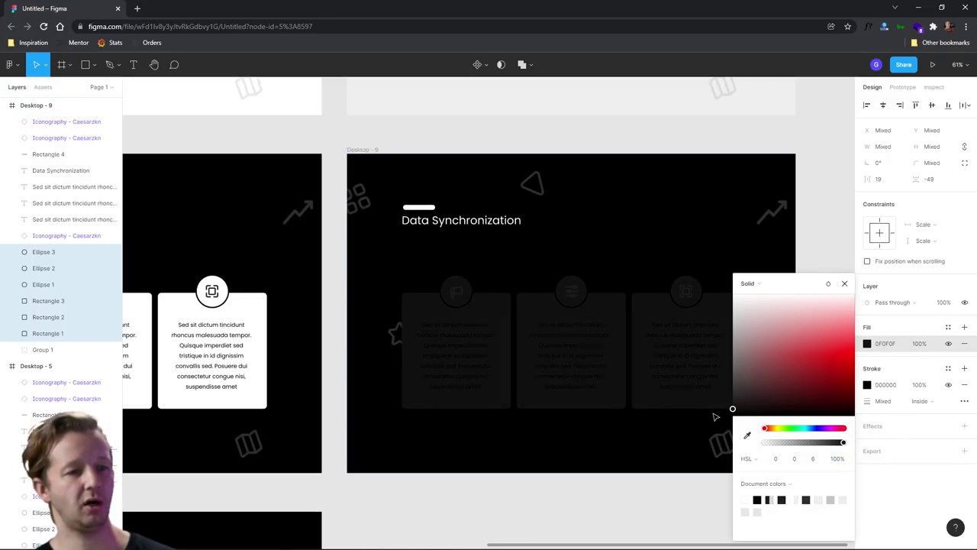
click(658, 424)
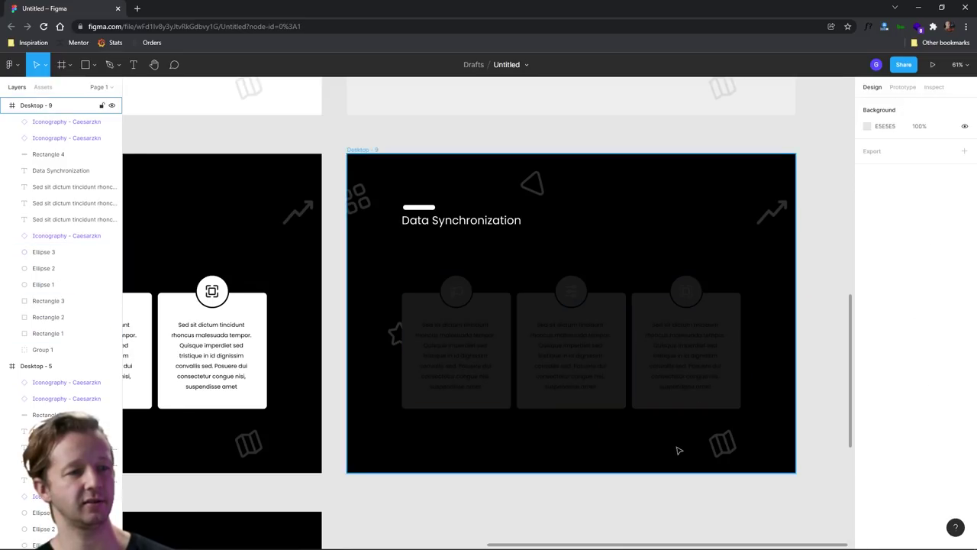
Step: Change the body text of the three dark cards in Desktop - 9 to light grey
scroll(671, 448, up, 3)
click(351, 303)
shift+click(537, 309)
shift+click(690, 305)
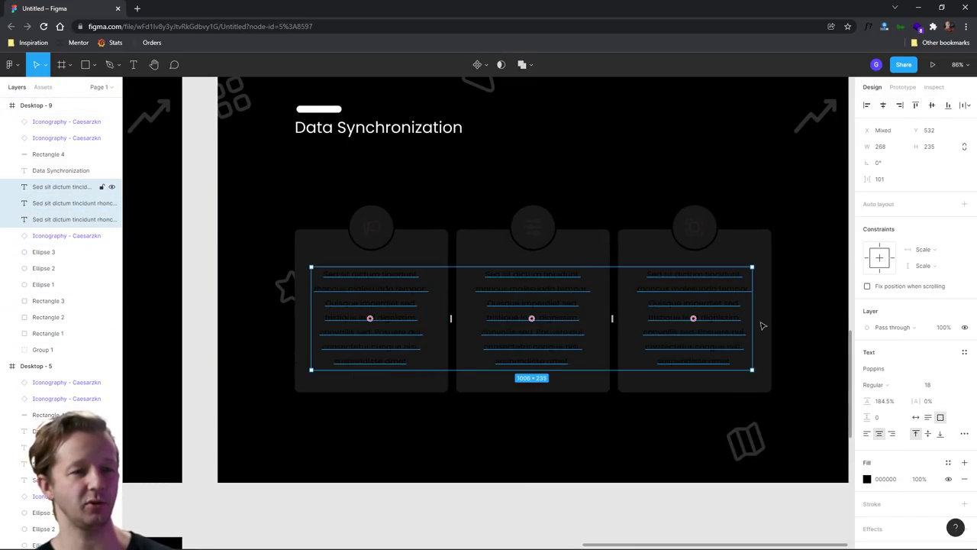
click(867, 478)
drag(744, 335, 680, 320)
click(615, 408)
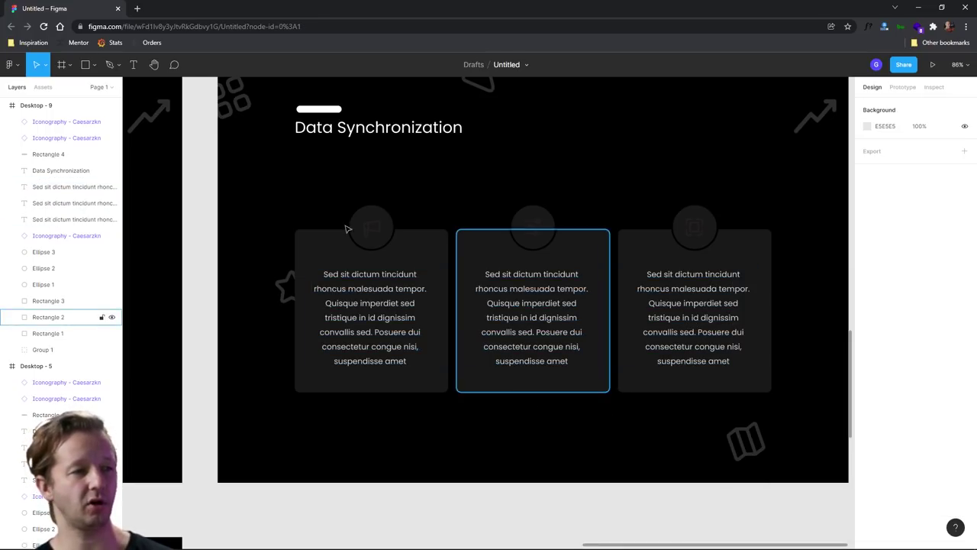
Step: Set the color of the three card icons in Desktop - 9 to white FFFFFF
click(371, 226)
shift+click(533, 227)
shift+click(694, 226)
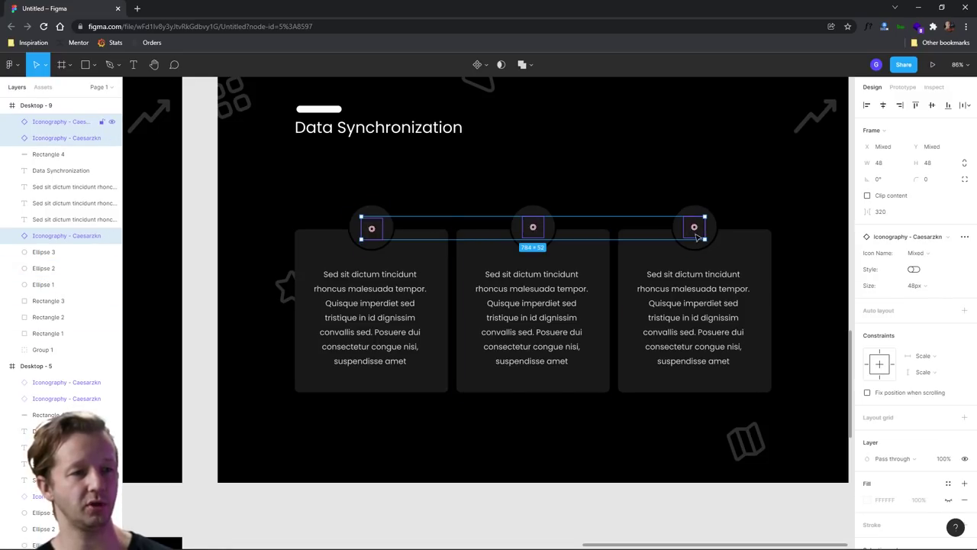
scroll(885, 488, down, 3)
click(867, 461)
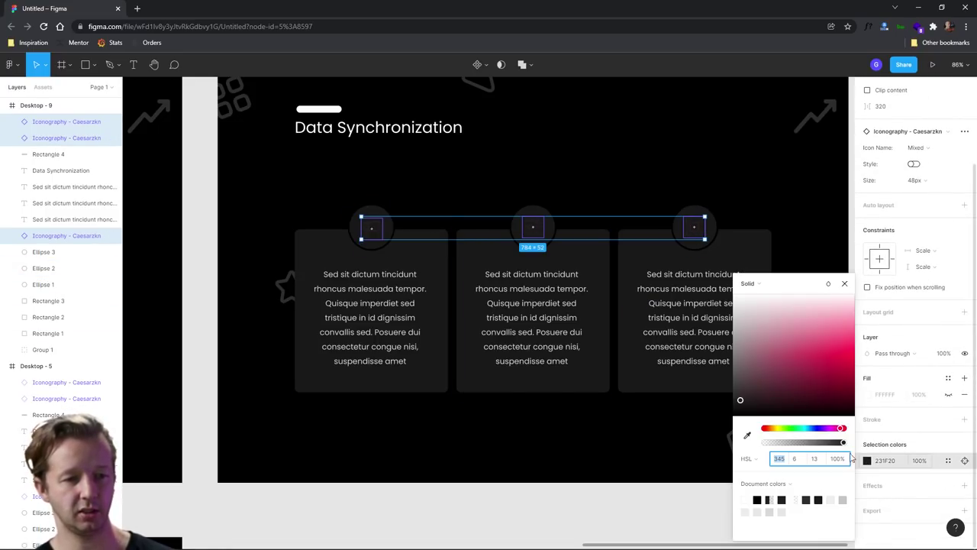
click(734, 296)
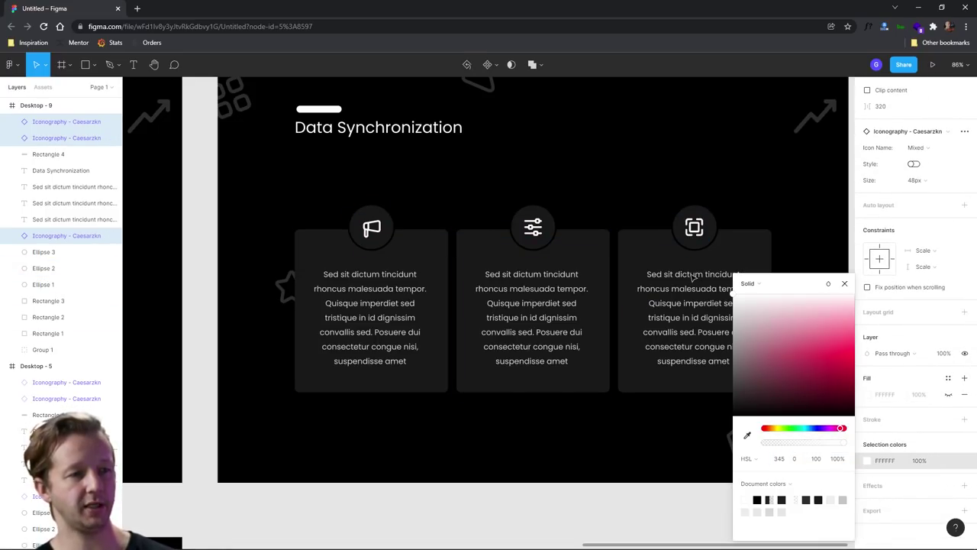
click(351, 136)
key(Escape)
Step: Compare the dark Desktop - 9 variant with the other color variants, both as an overview and up close
scroll(664, 213, down, 5)
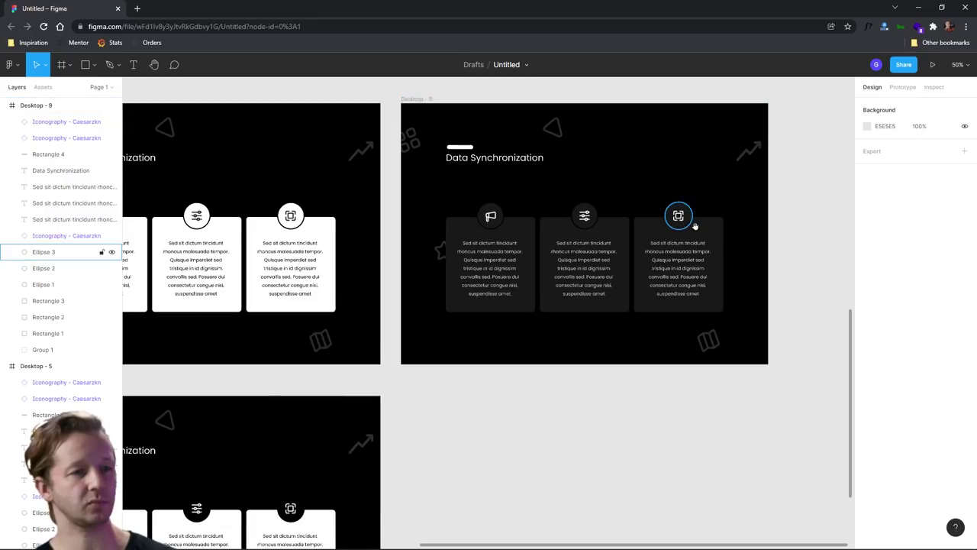
scroll(672, 229, down, 5)
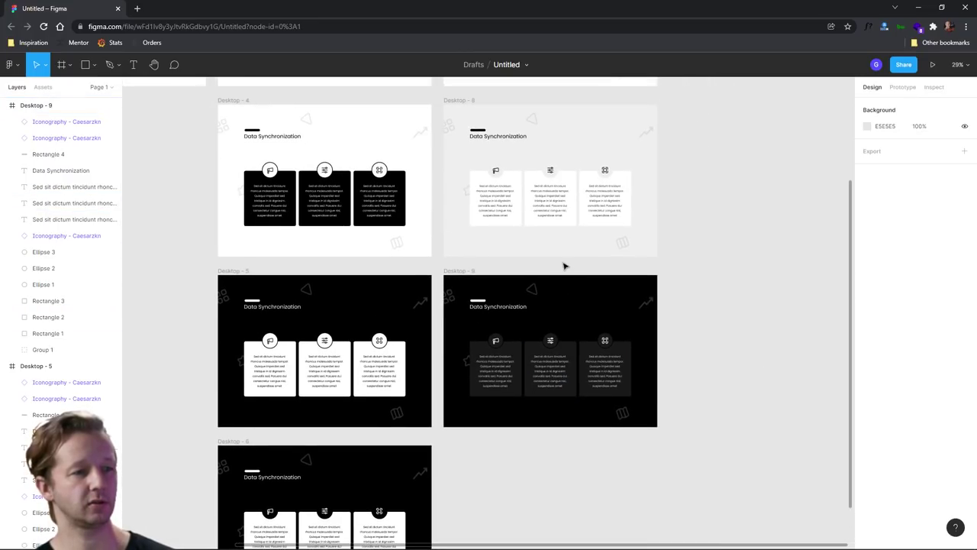
scroll(564, 265, down, 3)
scroll(478, 312, up, 3)
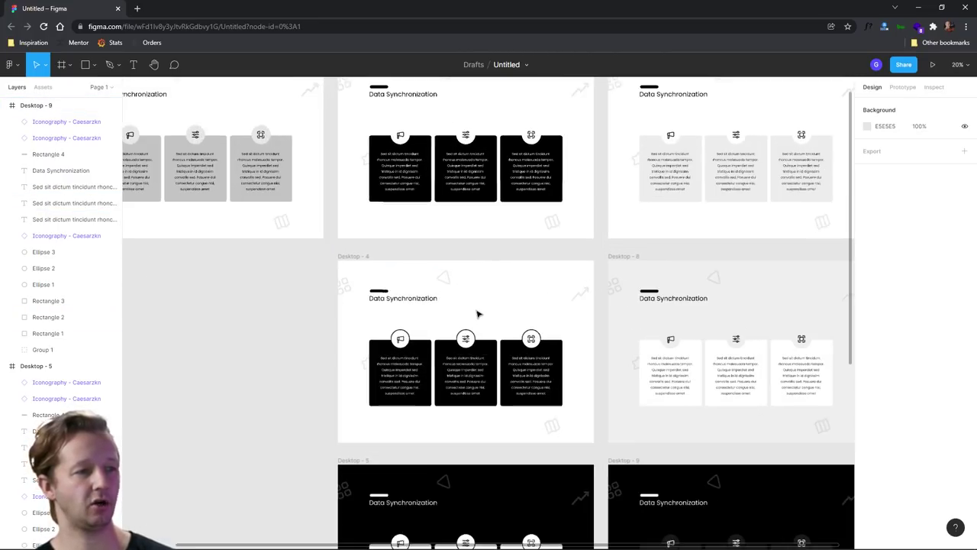
scroll(481, 366, down, 1)
scroll(494, 298, down, 4)
scroll(495, 298, down, 2)
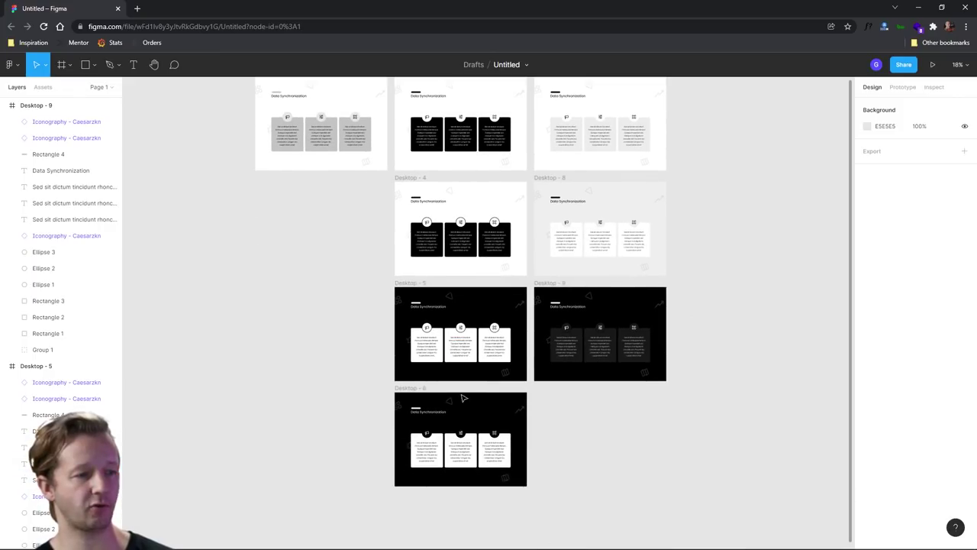
scroll(643, 301, right, 3)
scroll(598, 336, up, 4)
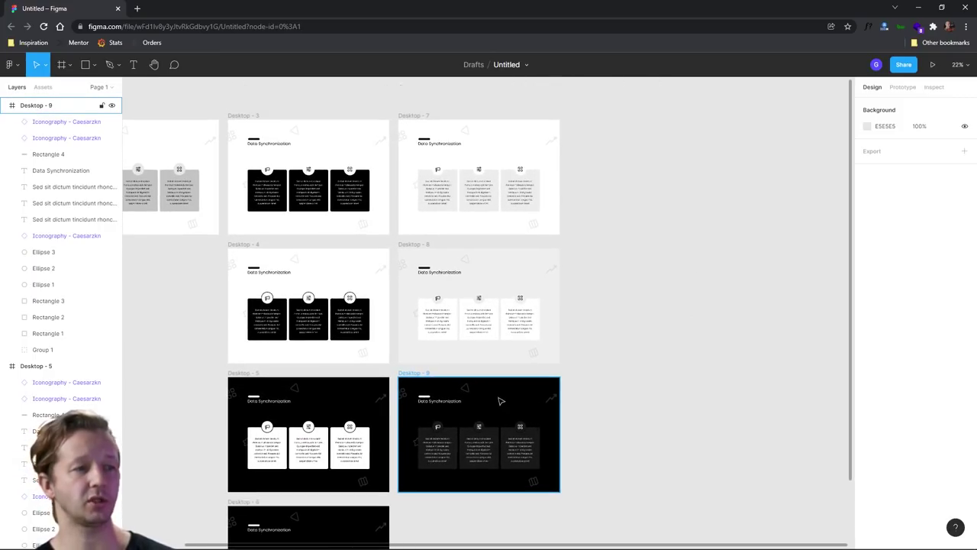
scroll(510, 357, up, 2)
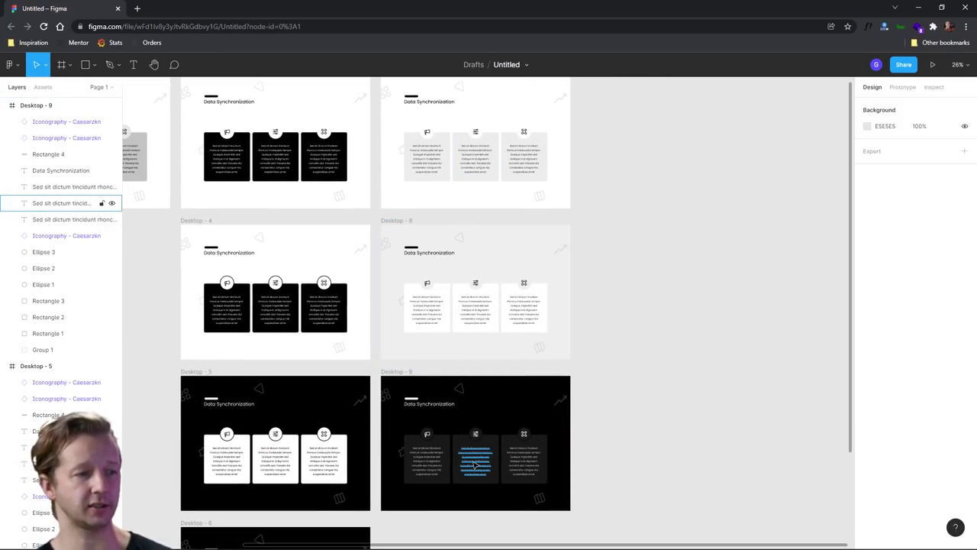
click(460, 379)
scroll(461, 379, up, 5)
scroll(497, 449, down, 3)
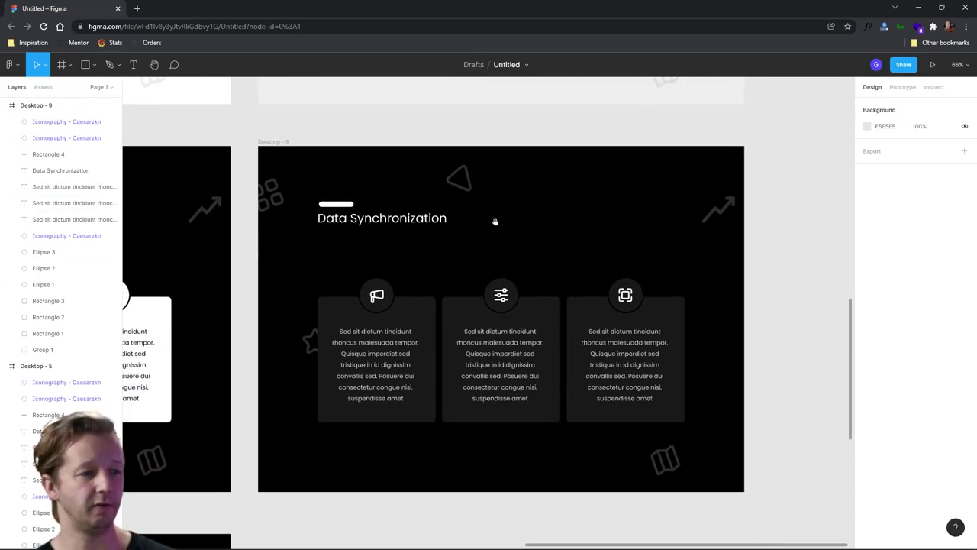
scroll(696, 327, down, 4)
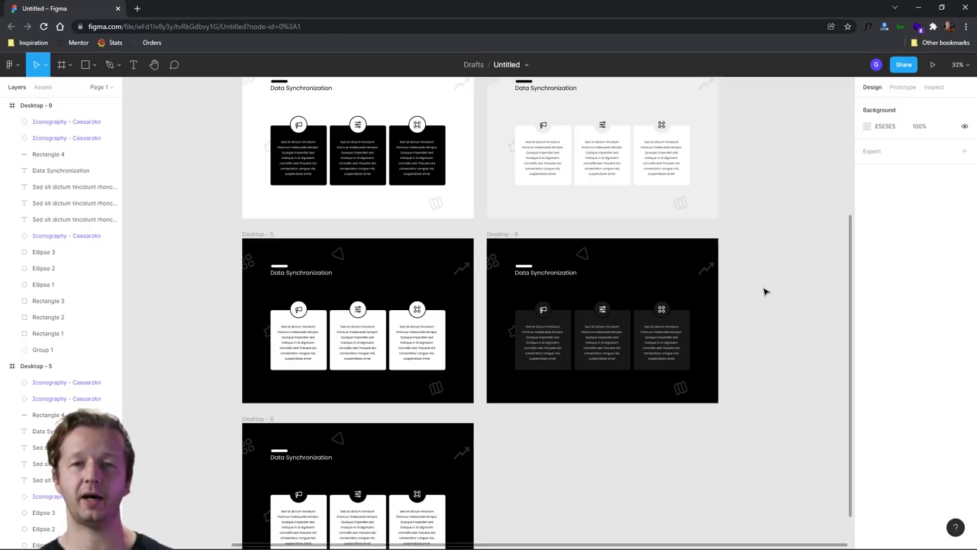
scroll(767, 257, down, 3)
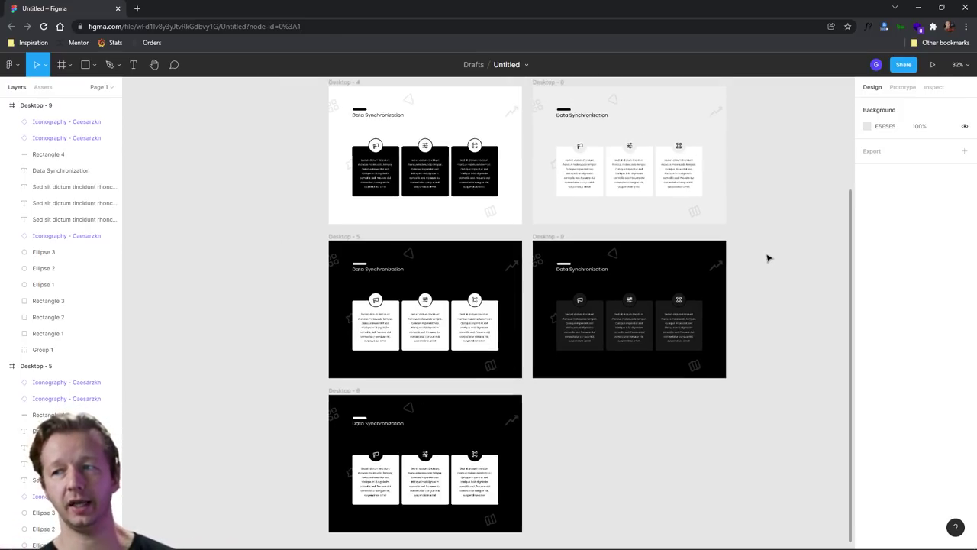
Step: Duplicate the Desktop - 7 frame into the empty space on its right
drag(748, 236, 523, 382)
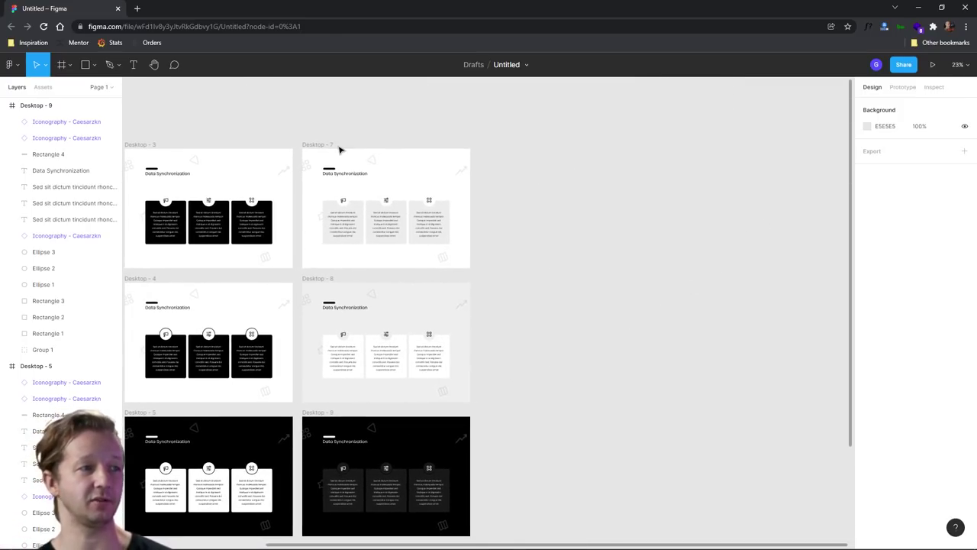
drag(306, 153, 489, 160)
key(Escape)
Step: Fill the accent bar above the Data Synchronization title in Desktop - 10 with purple 9C1EFF
scroll(630, 166, up, 5)
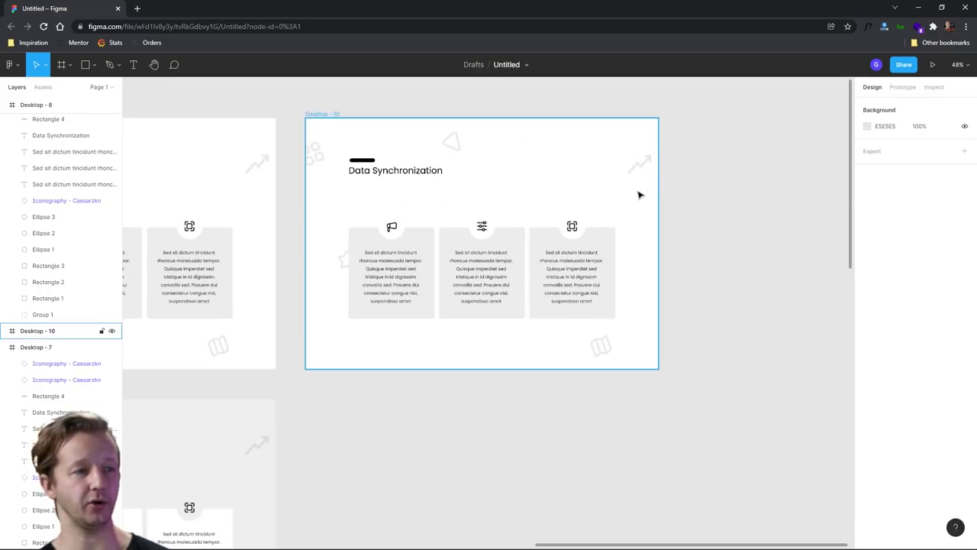
scroll(427, 214, left, 2)
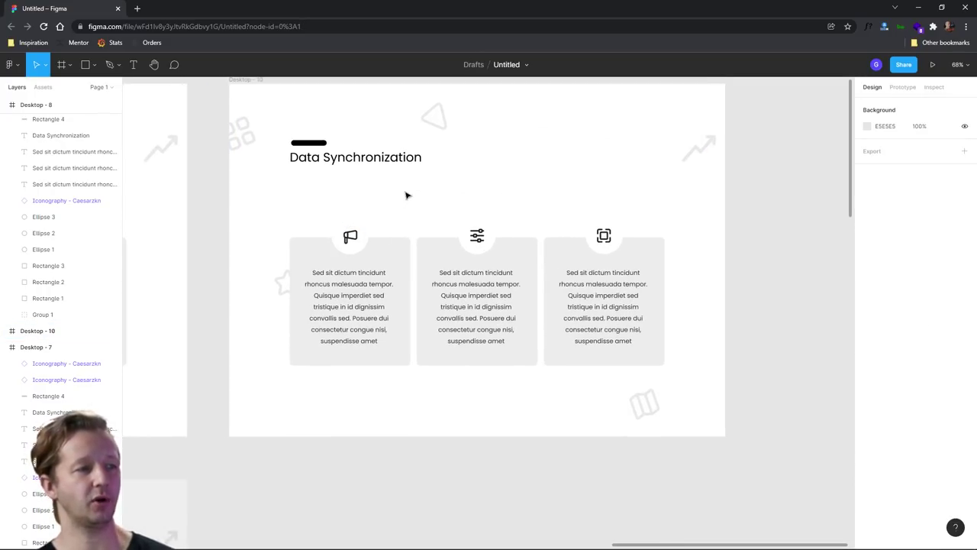
scroll(420, 190, left, 2)
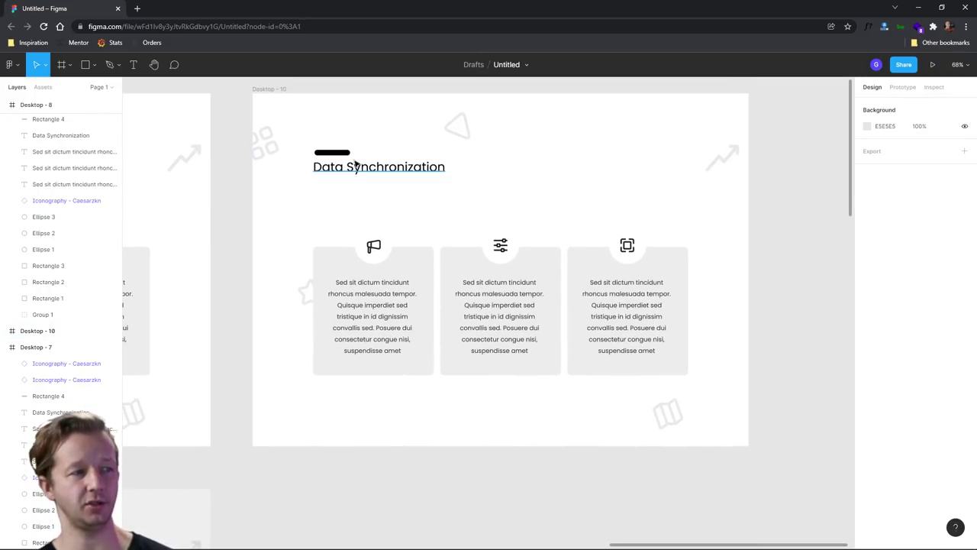
click(332, 153)
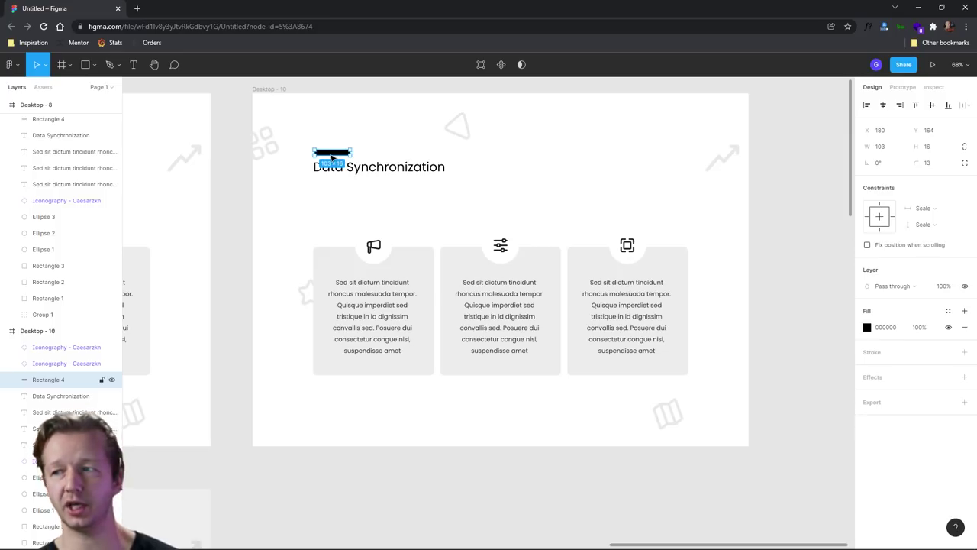
click(867, 327)
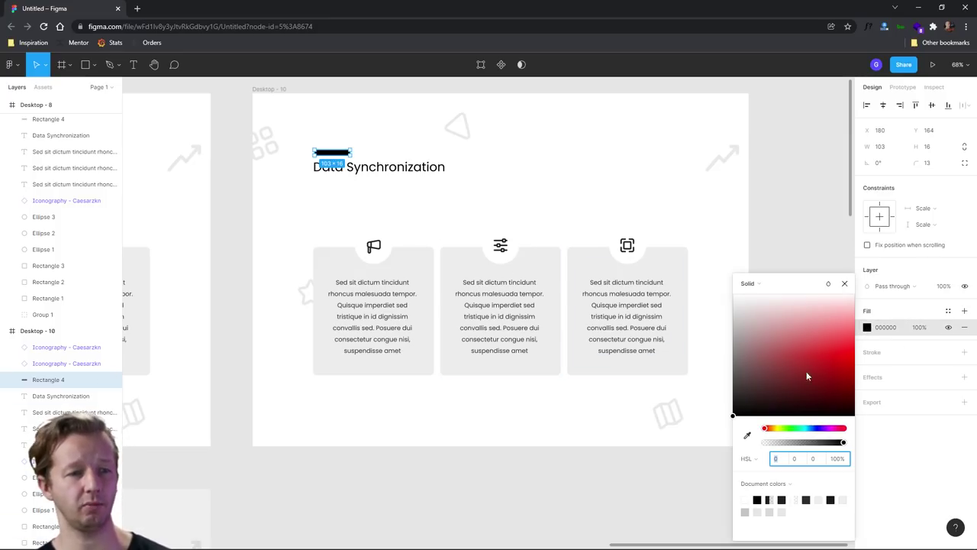
click(826, 428)
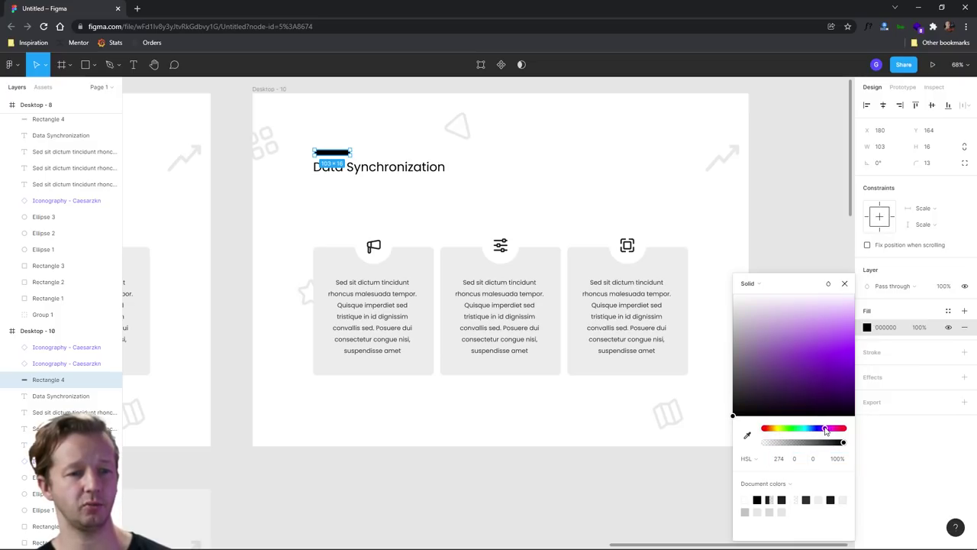
click(855, 353)
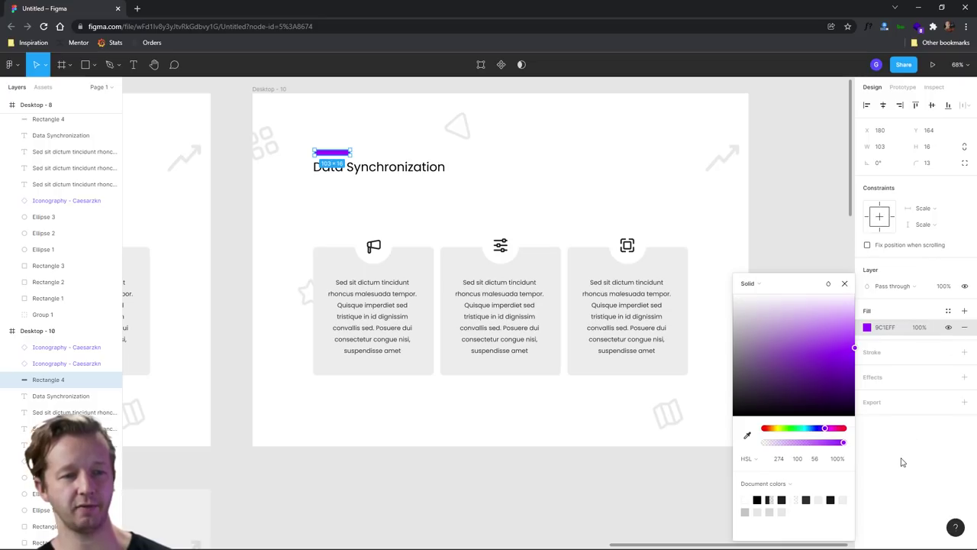
key(Escape)
key(Escape)
Step: Recolor the three card icons in Desktop - 10 with the accent bar's purple from the document colors
click(373, 245)
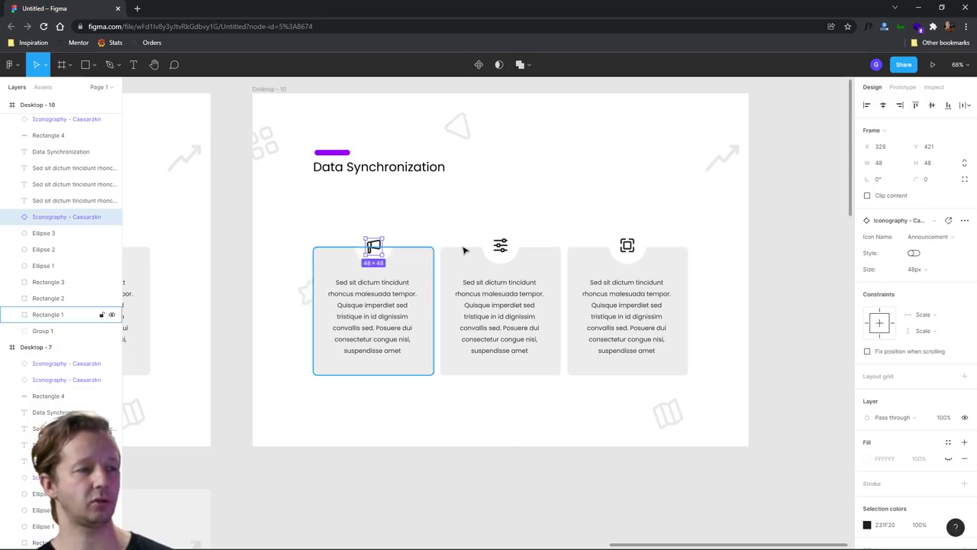
shift+click(500, 245)
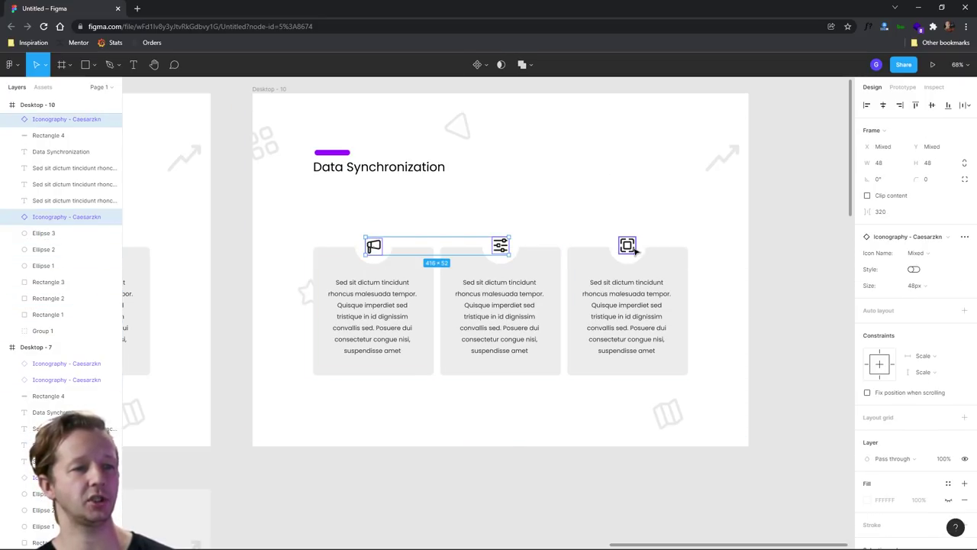
shift+click(627, 245)
scroll(887, 464, down, 3)
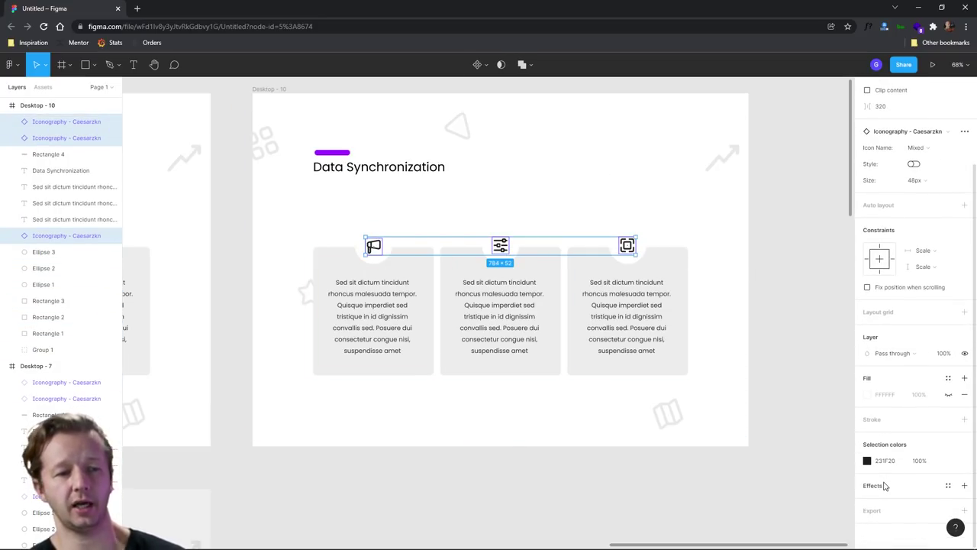
click(867, 461)
key(Escape)
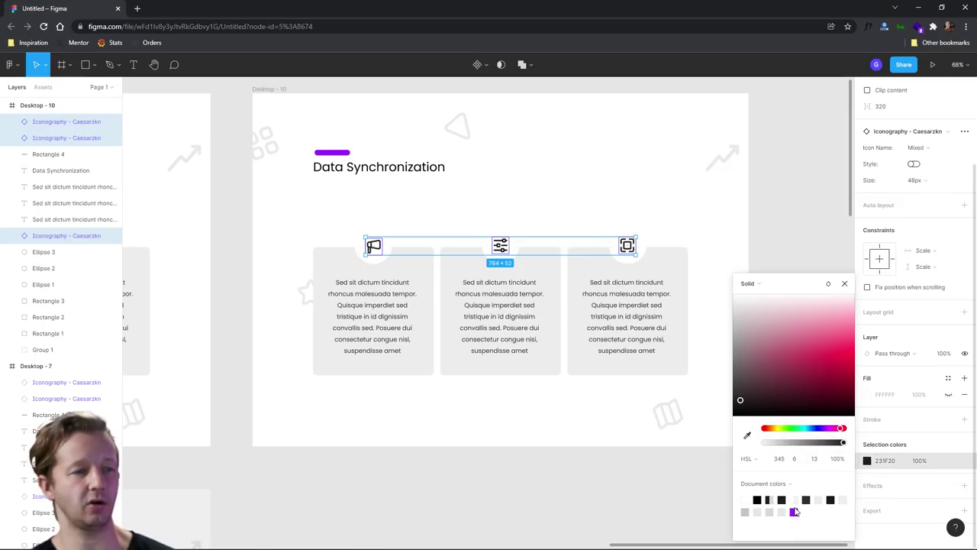
click(794, 513)
click(504, 441)
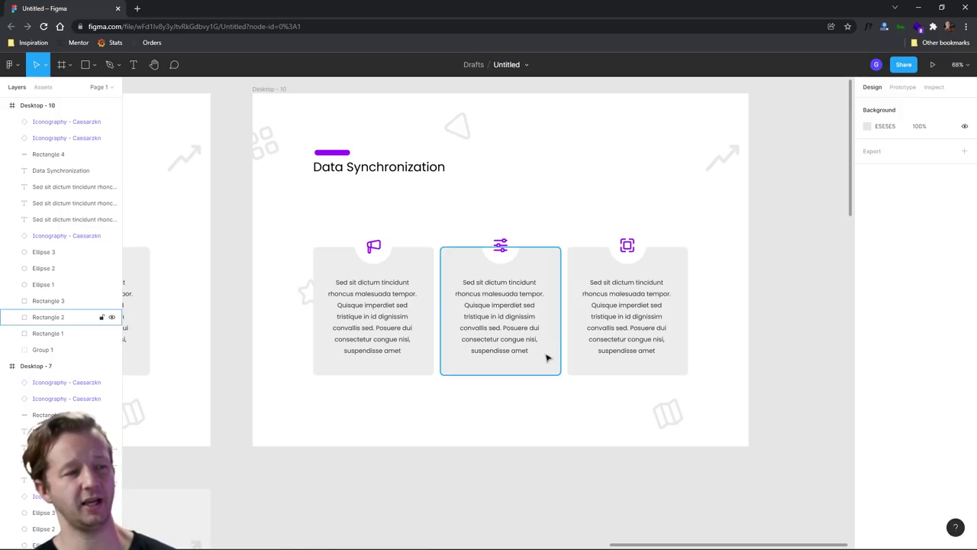
Step: Remove the fill from the three card rectangles in Desktop - 10 and give them a 1 px inside stroke
scroll(545, 356, up, 5)
scroll(593, 212, down, 3)
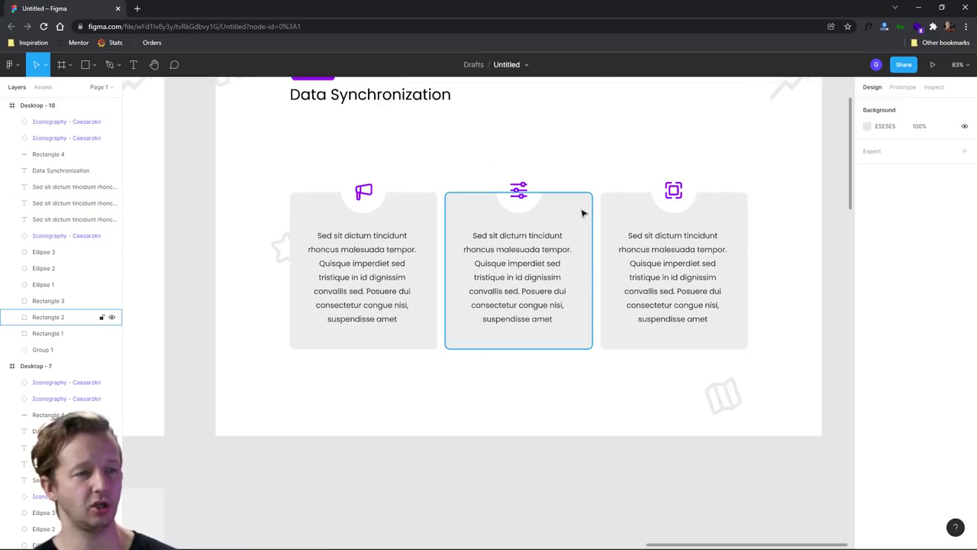
click(621, 212)
shift+click(563, 227)
shift+click(419, 207)
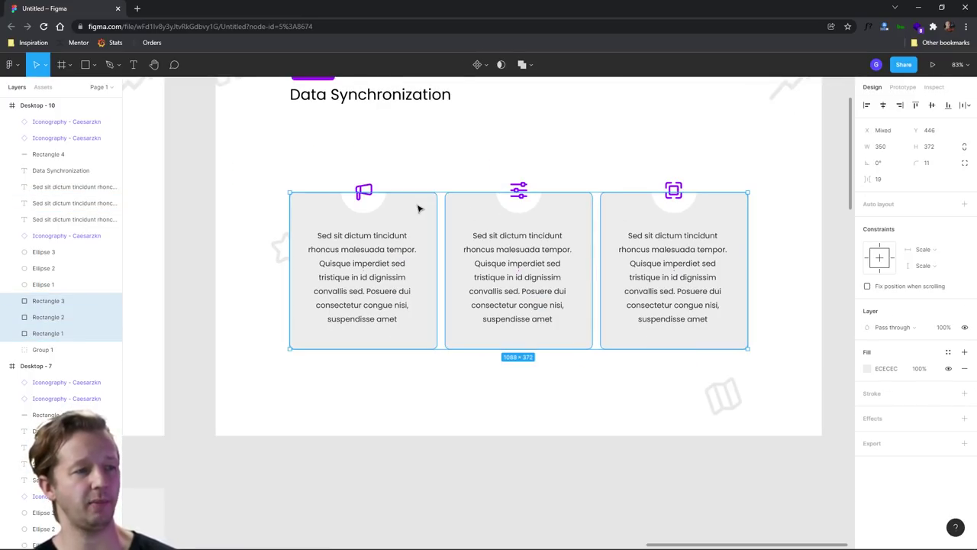
click(967, 370)
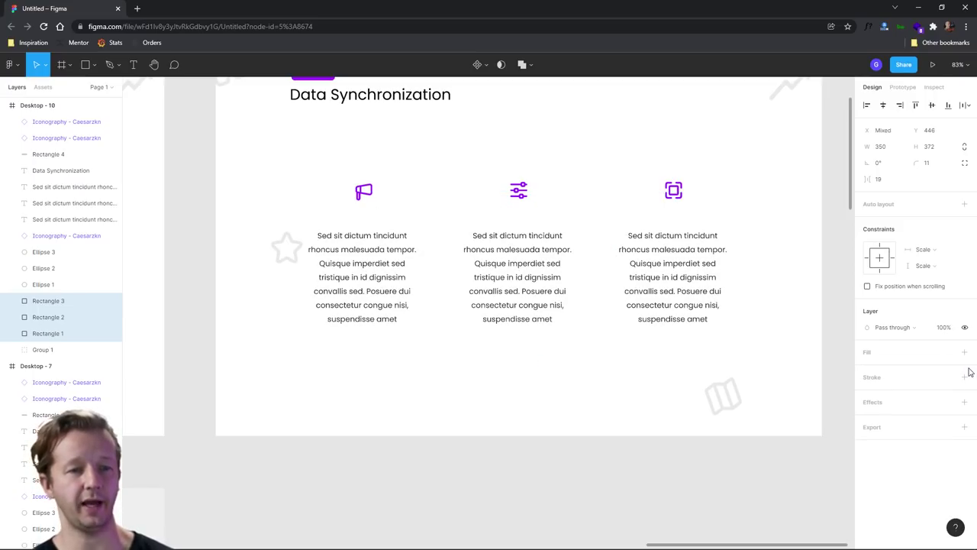
click(964, 377)
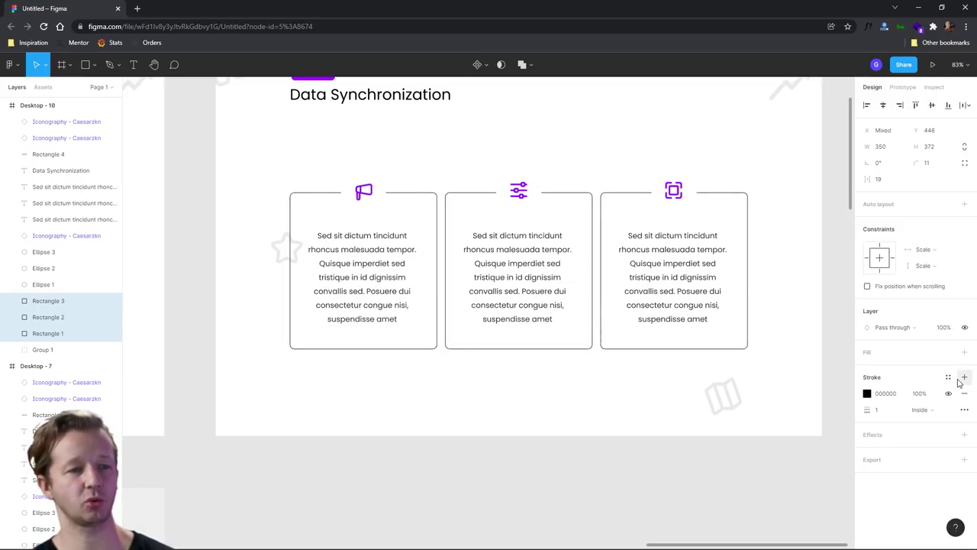
Step: Set the stroke color of the three card rectangles in Desktop - 10 to light grey CECECE
click(867, 393)
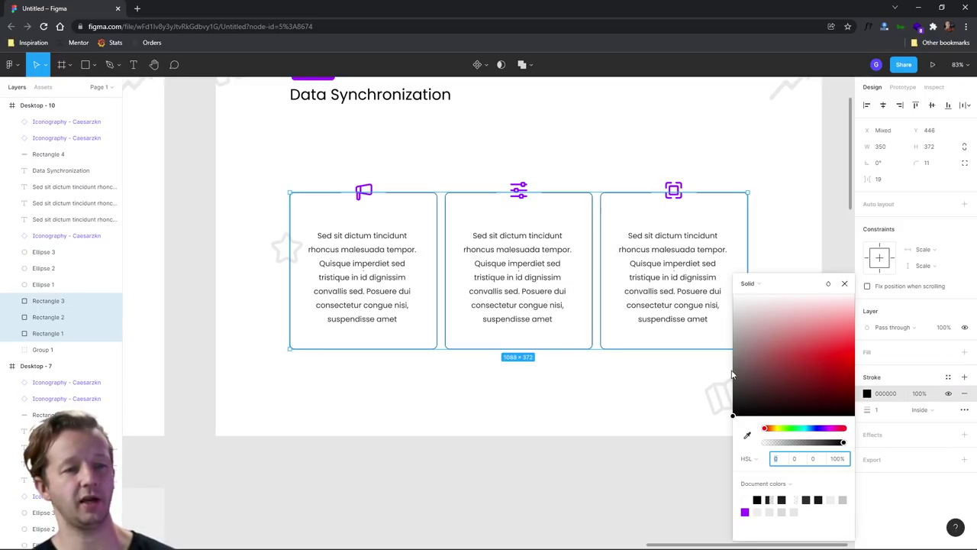
click(687, 425)
key(ctrl+z)
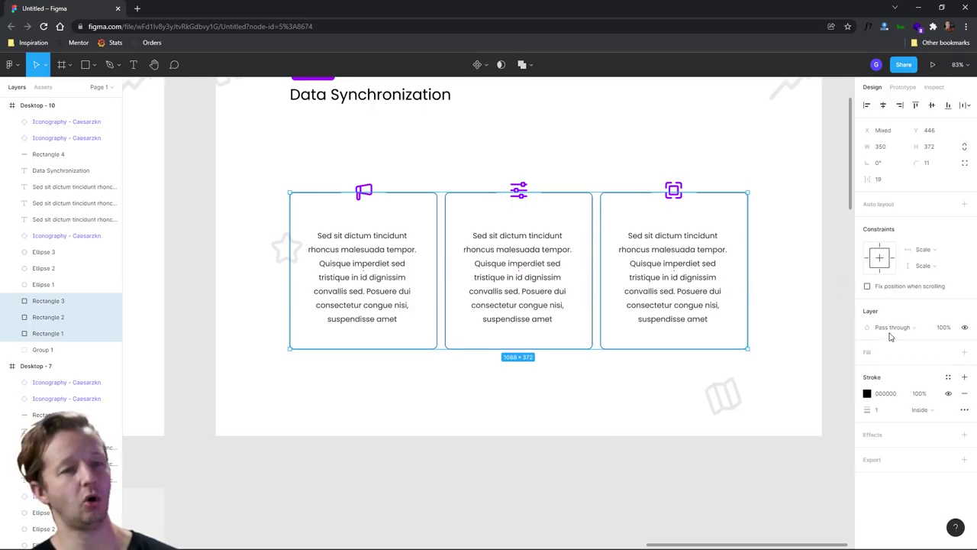
click(867, 393)
click(735, 316)
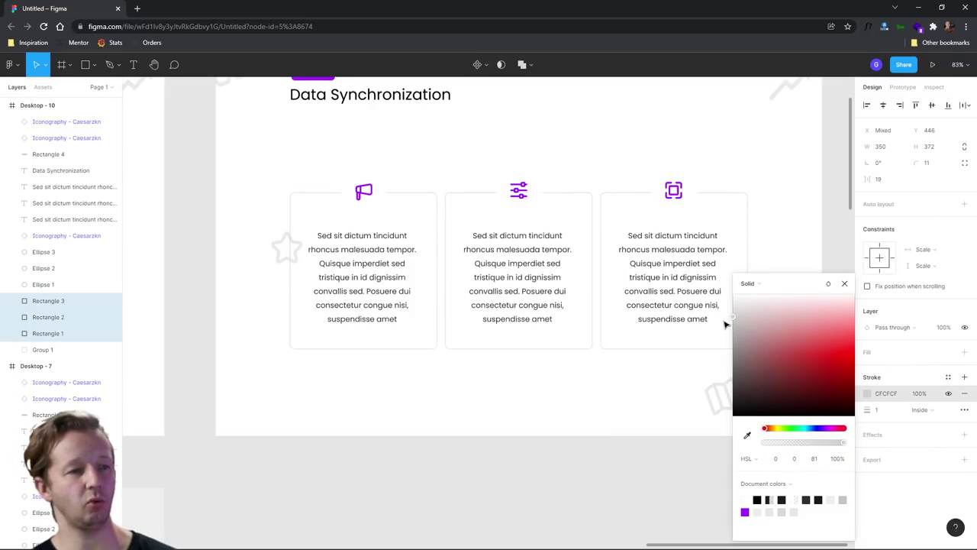
drag(725, 324, 700, 329)
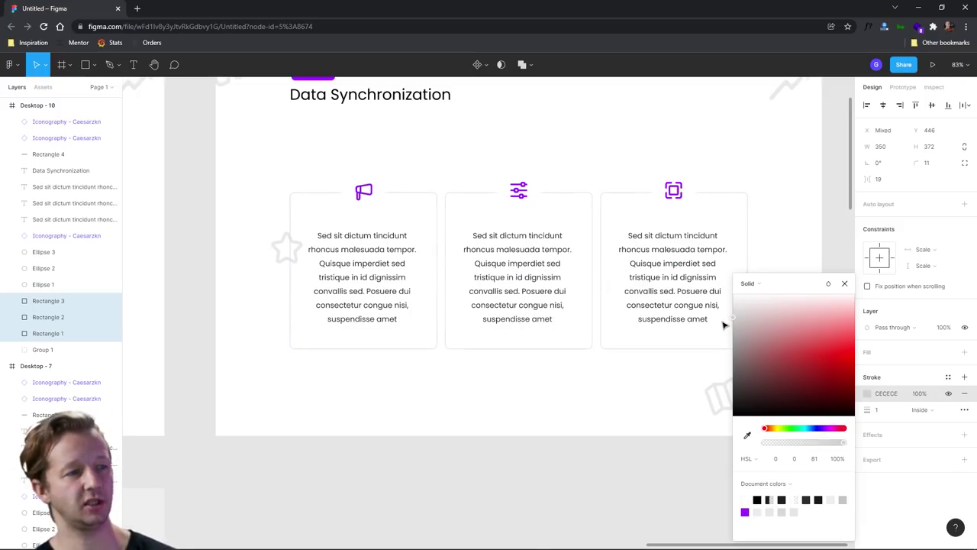
click(274, 278)
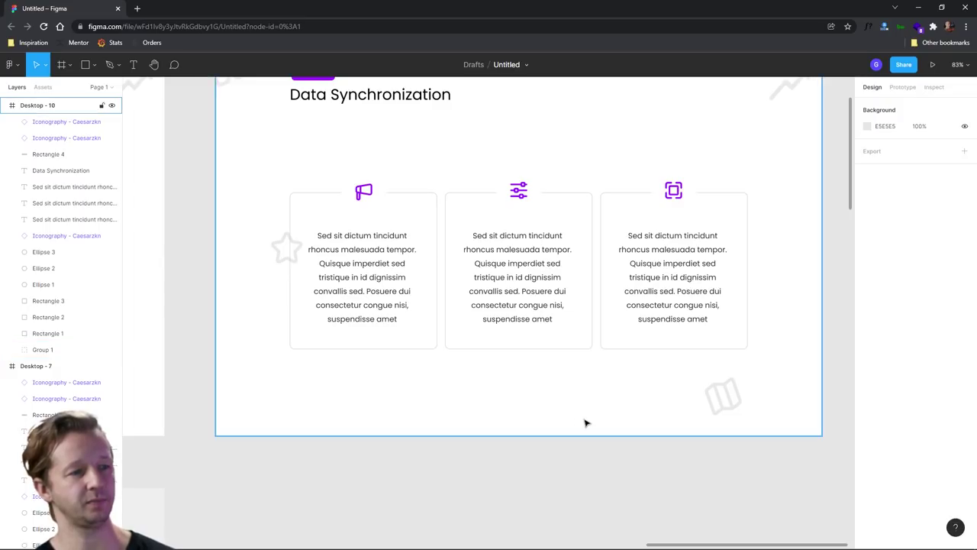
Step: Inspect the outlined cards in Desktop - 10 and the circle behind the third card's icon
scroll(585, 420, down, 5)
scroll(549, 393, down, 2)
scroll(508, 374, up, 2)
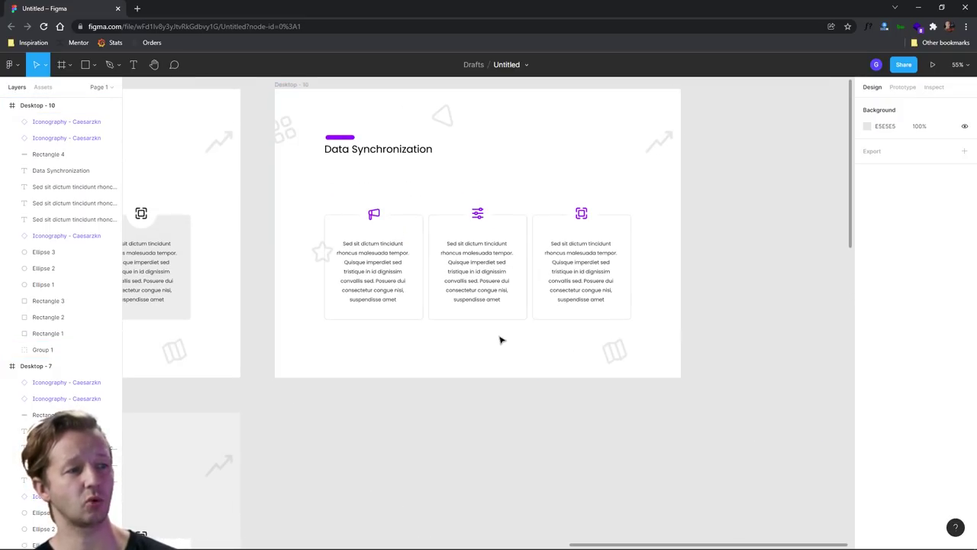
scroll(535, 279, up, 4)
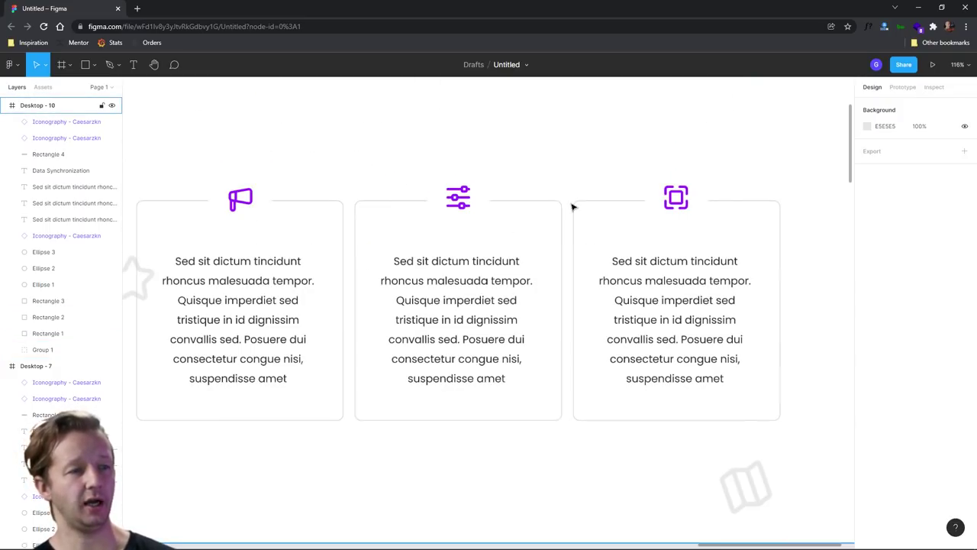
click(703, 189)
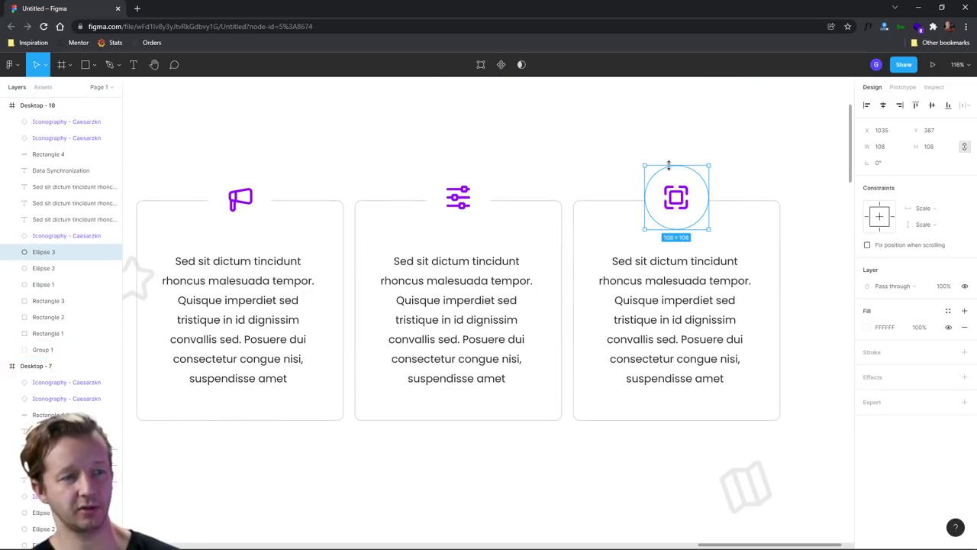
click(551, 159)
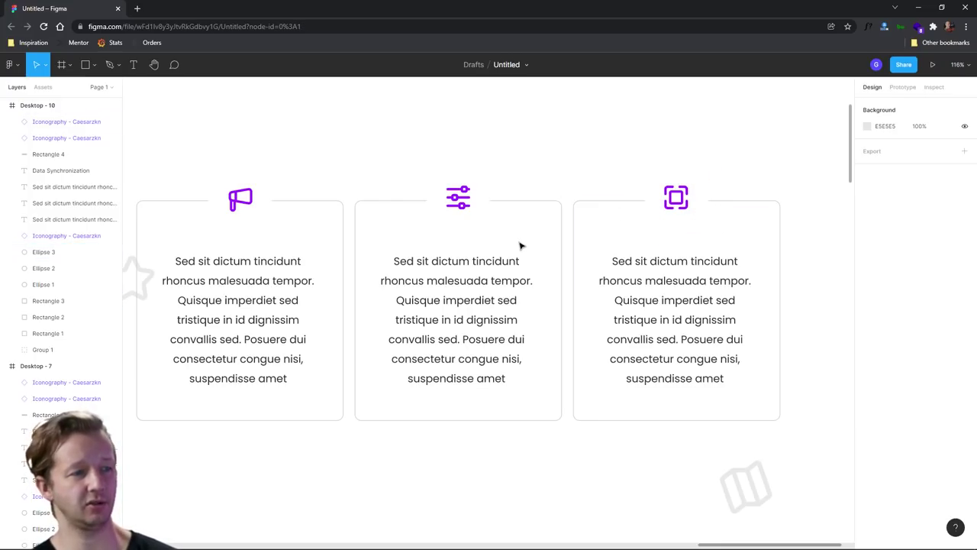
Step: Duplicate the Desktop - 10 frame directly below the original
scroll(523, 255, down, 5)
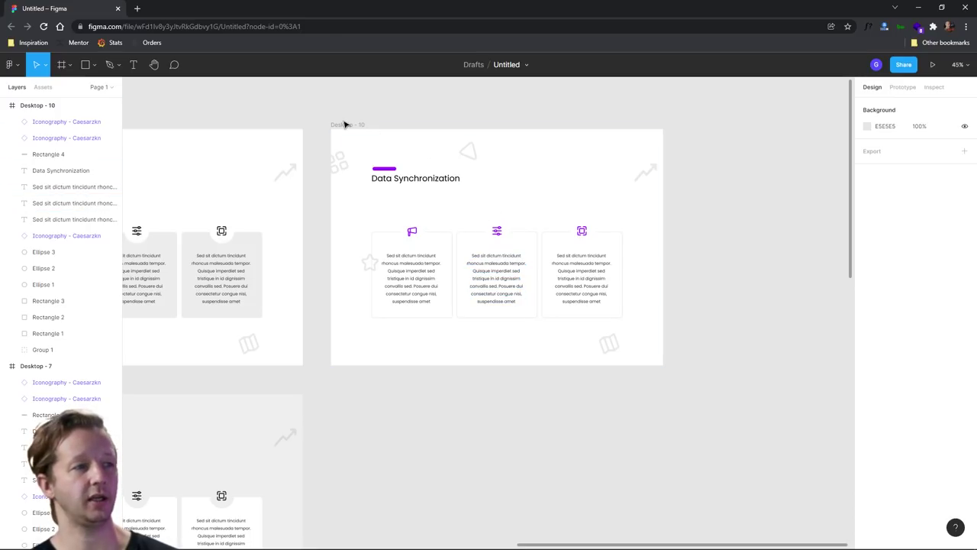
drag(338, 125, 341, 390)
click(691, 390)
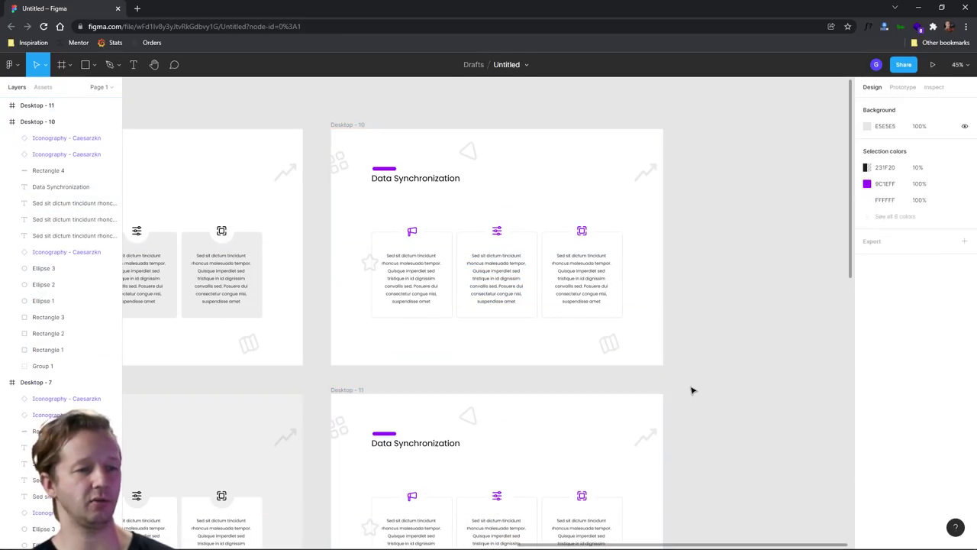
Step: Change the color of the three card icons in Desktop - 11 to white
scroll(742, 222, up, 5)
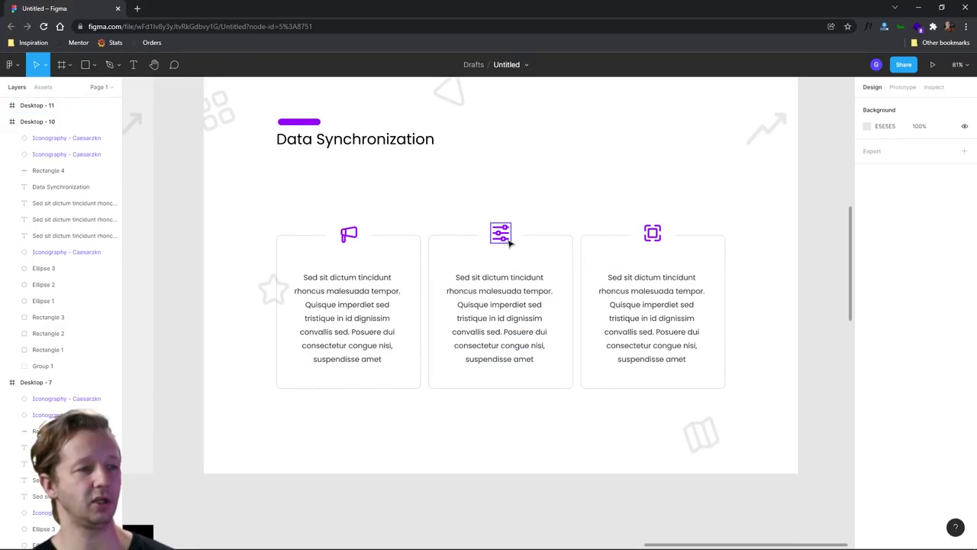
click(501, 233)
shift+click(653, 233)
shift+click(348, 234)
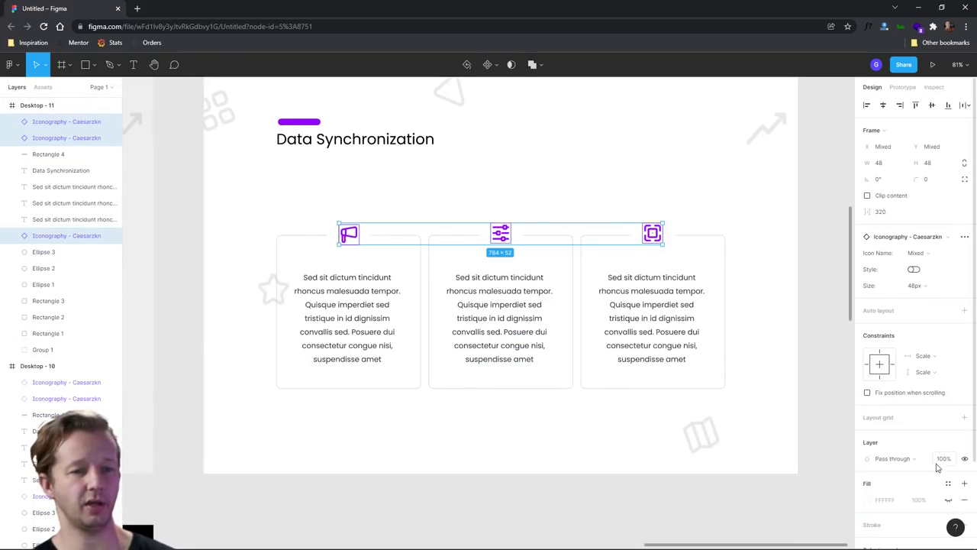
scroll(887, 492, down, 3)
click(868, 460)
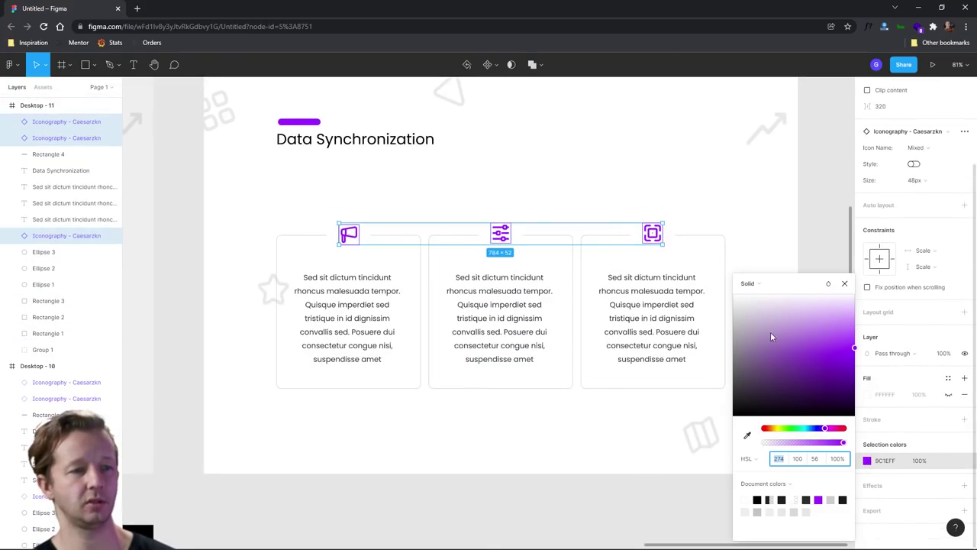
key(ctrl+shift+h)
Step: Fill the three icon circles in Desktop - 11 with purple 9C1EFF sampled from the accent bar
click(660, 228)
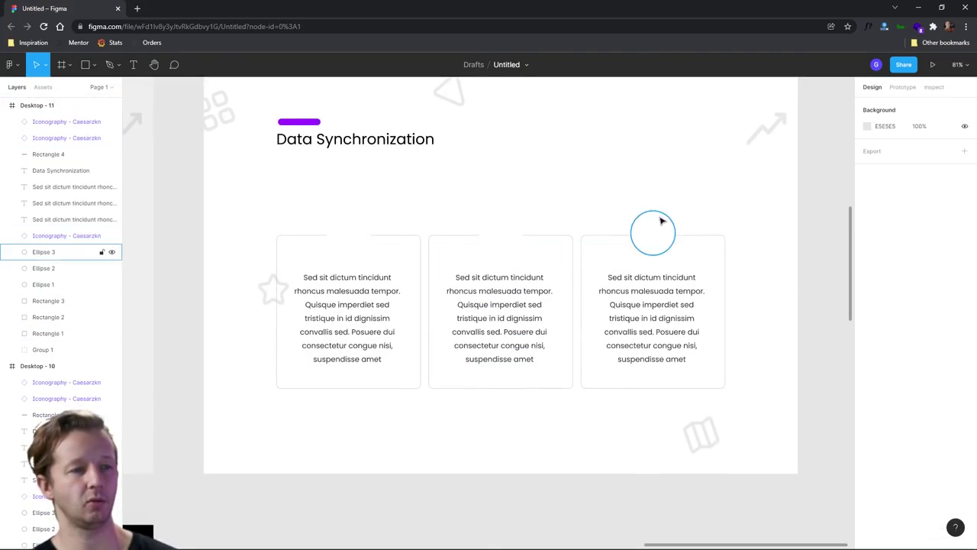
shift+click(509, 223)
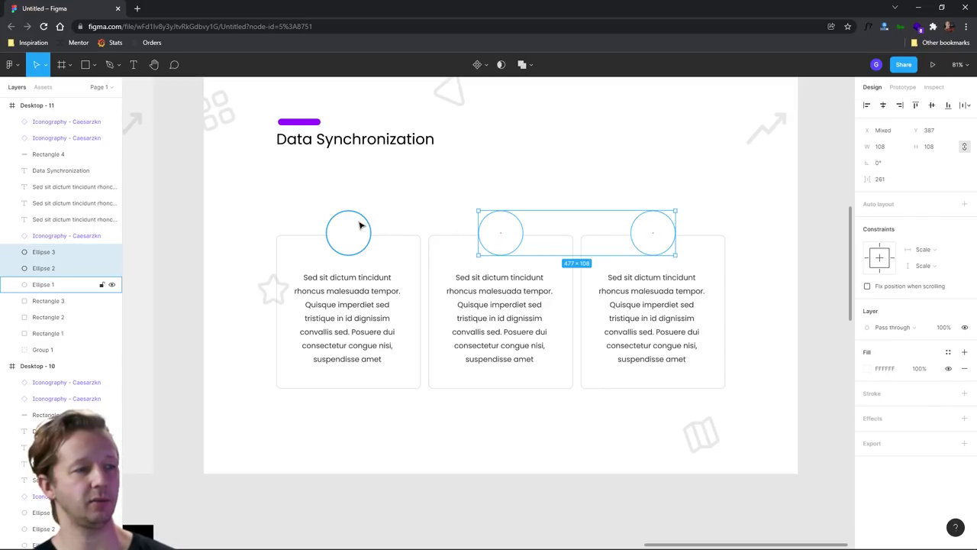
shift+click(360, 225)
key(i)
click(300, 122)
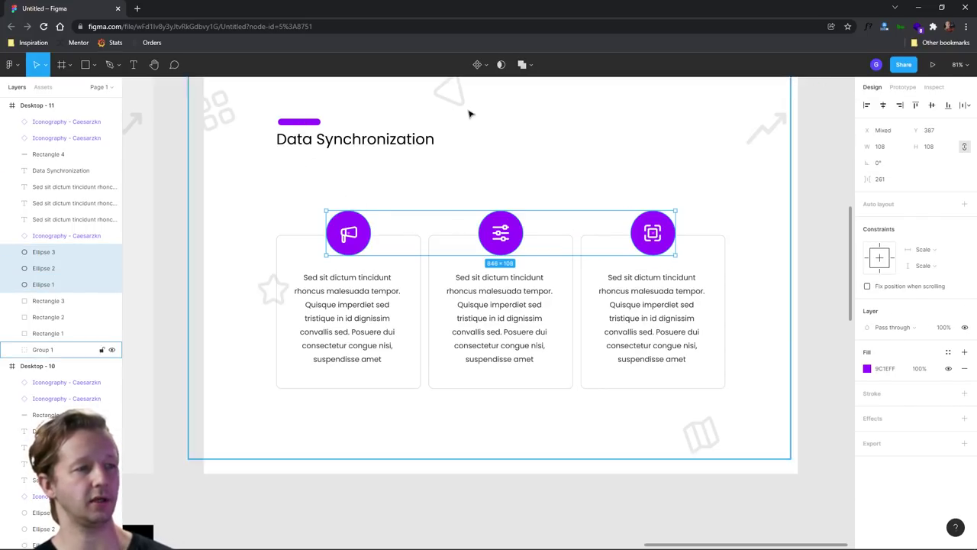
click(682, 209)
scroll(681, 210, down, 3)
scroll(750, 211, right, 3)
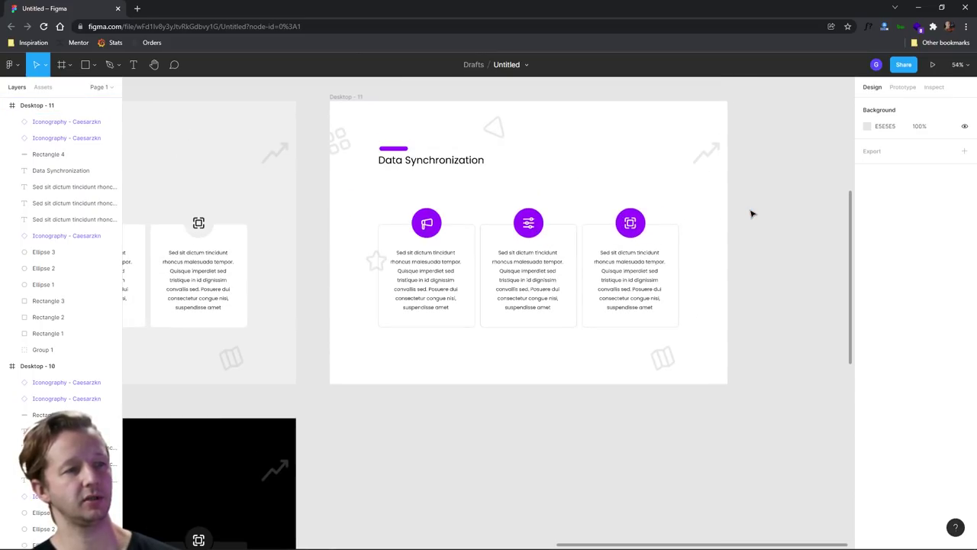
Step: Compare the purple-circle design of Desktop - 11 with the other color variants around it
scroll(630, 222, up, 2)
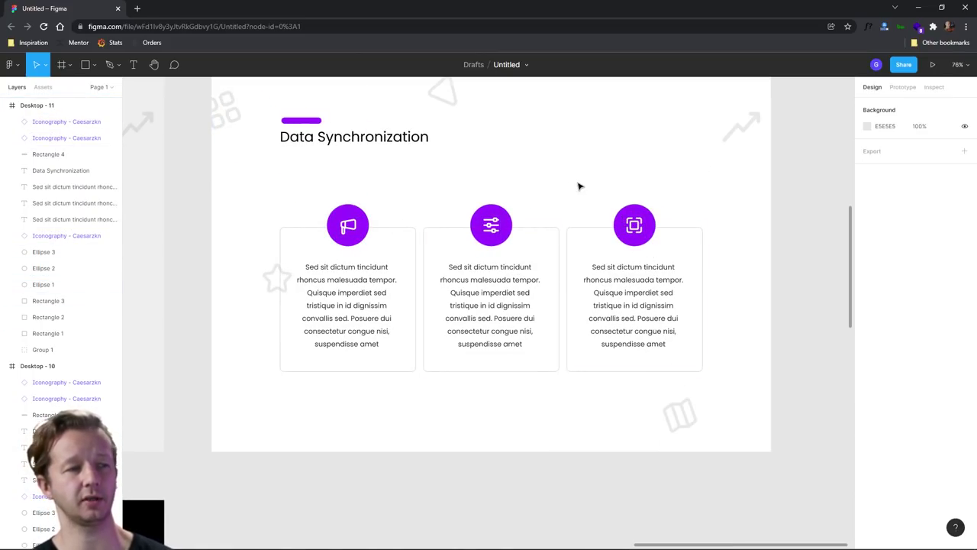
scroll(728, 242, down, 2)
scroll(729, 243, down, 4)
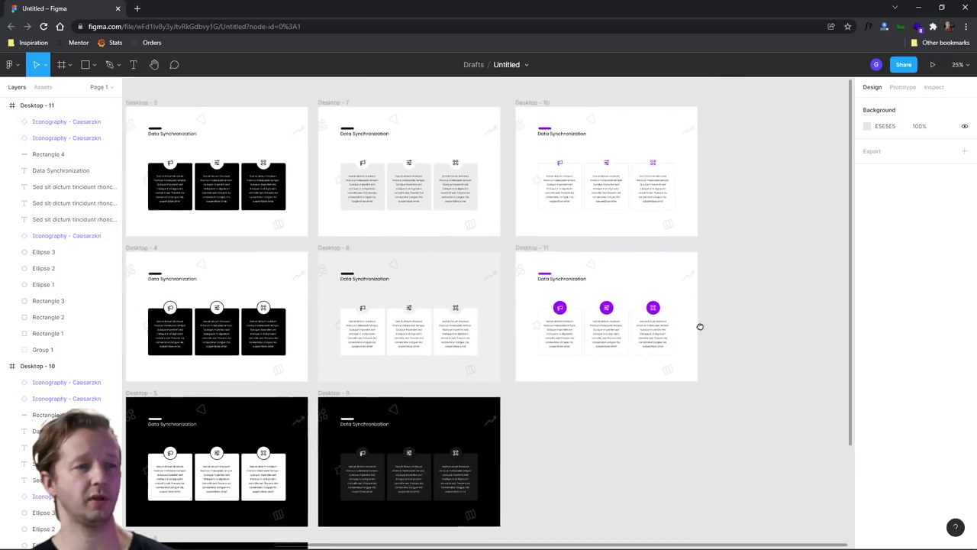
scroll(665, 336, right, 2)
scroll(665, 336, up, 1)
scroll(674, 355, up, 2)
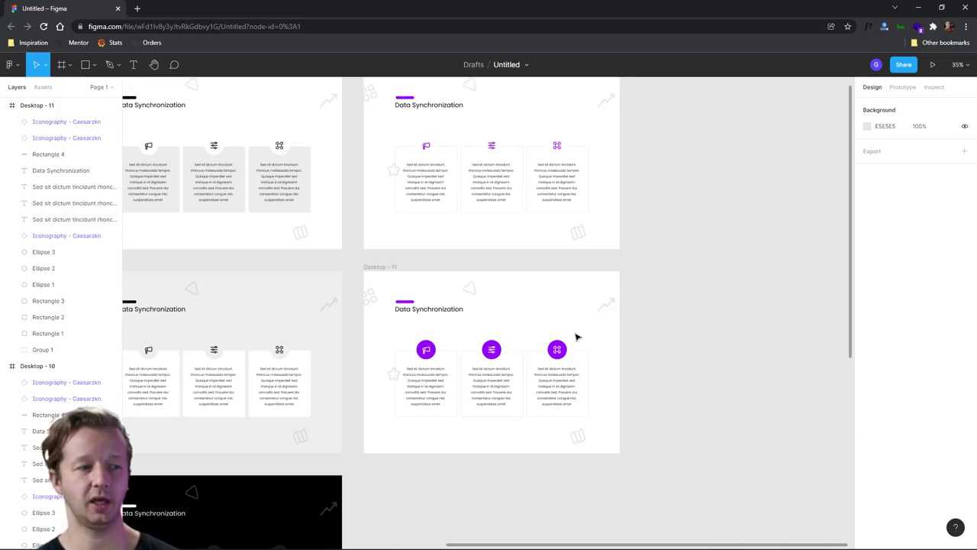
scroll(602, 333, down, 4)
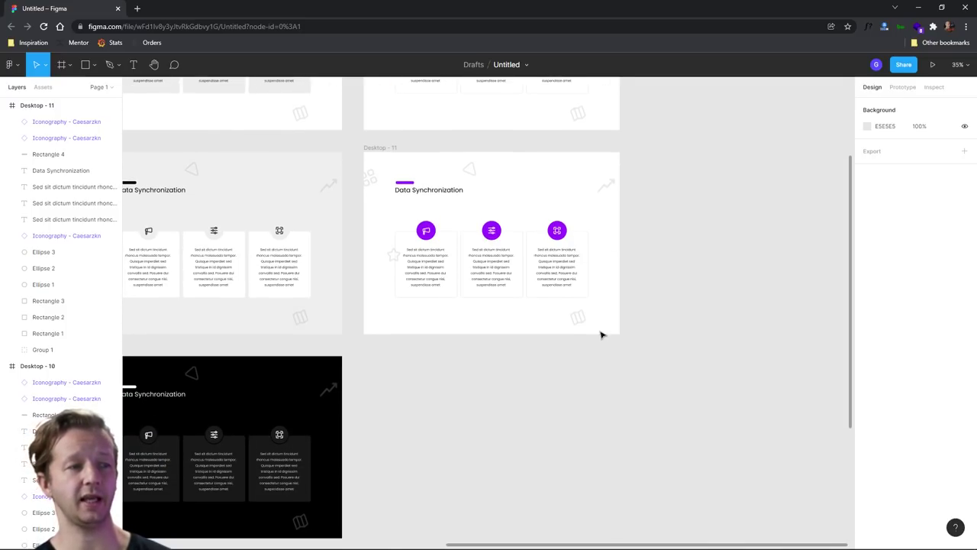
scroll(601, 333, down, 1)
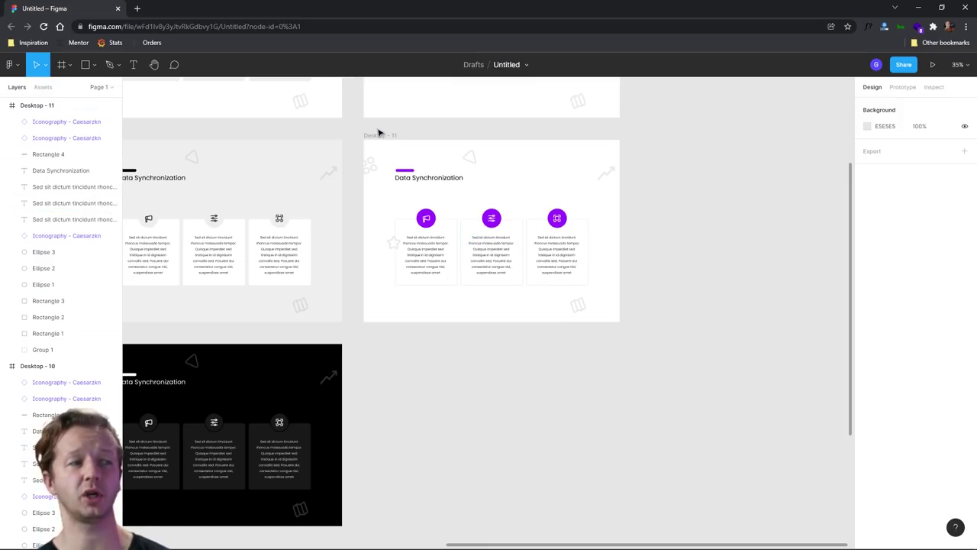
Step: Duplicate the Desktop - 11 frame directly below the original, beside Desktop - 9
scroll(470, 312, down, 2)
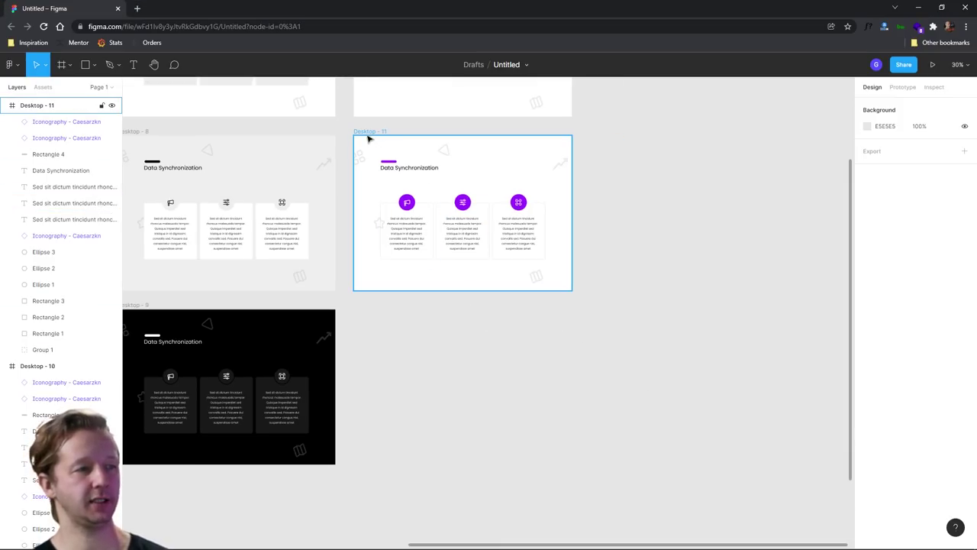
drag(369, 132, 364, 313)
click(621, 461)
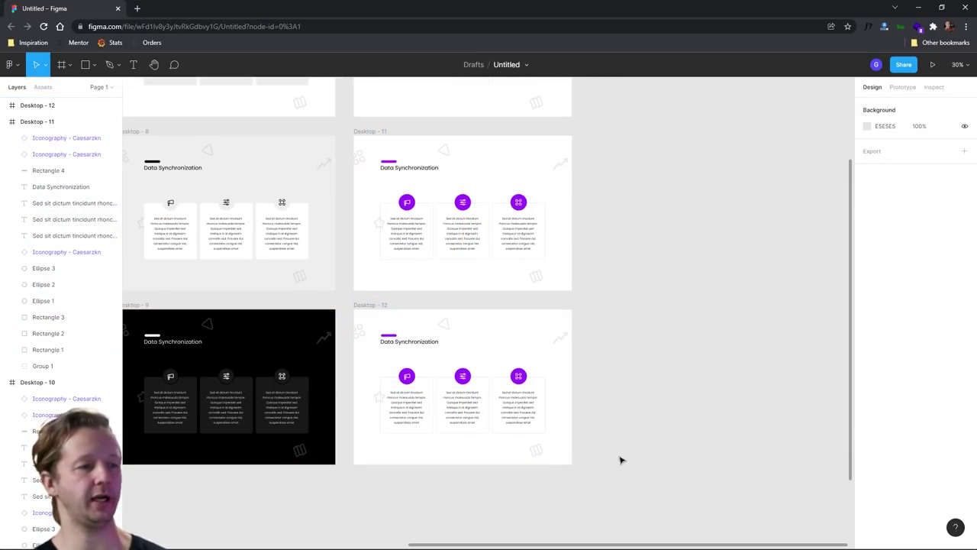
Step: Remove the grey stroke from the three card rectangles in Desktop - 12
scroll(480, 445, up, 5)
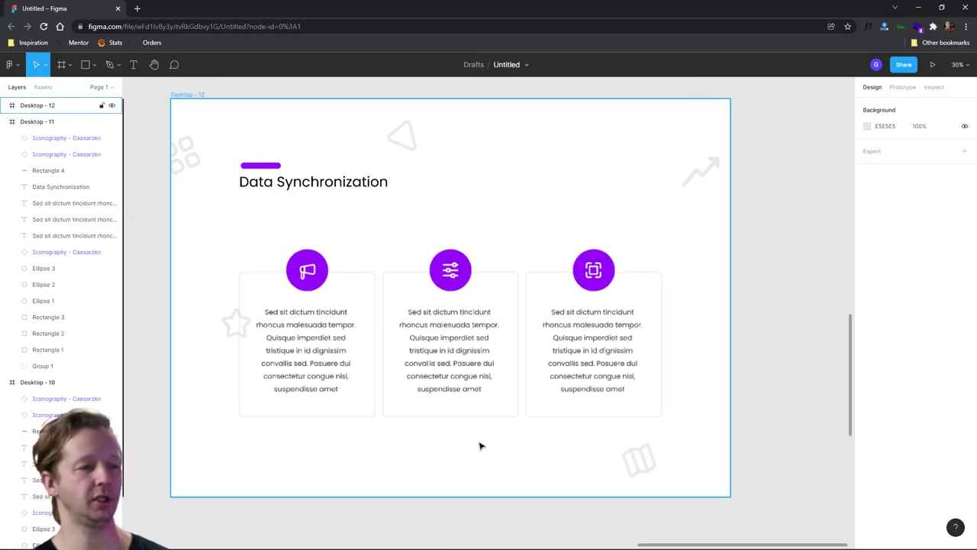
click(496, 276)
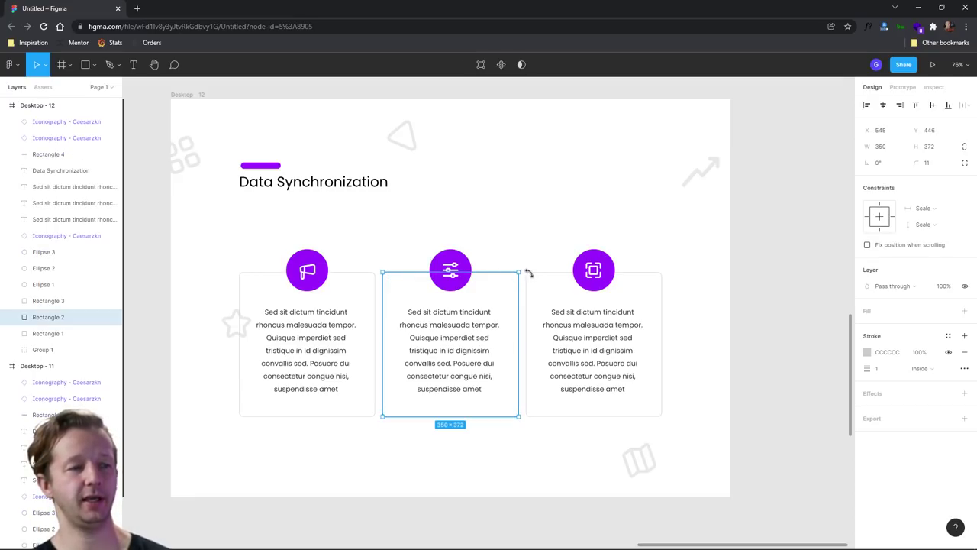
shift+click(545, 274)
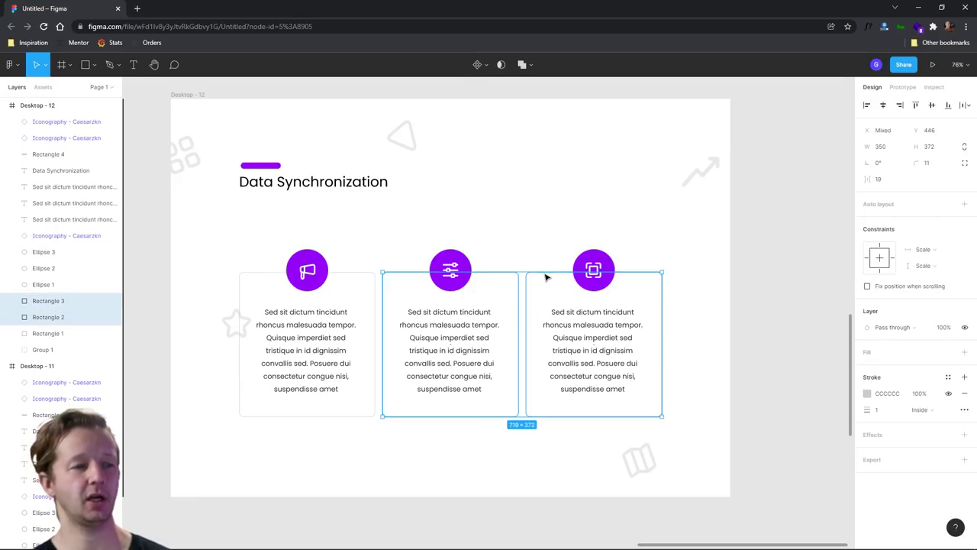
shift+click(363, 274)
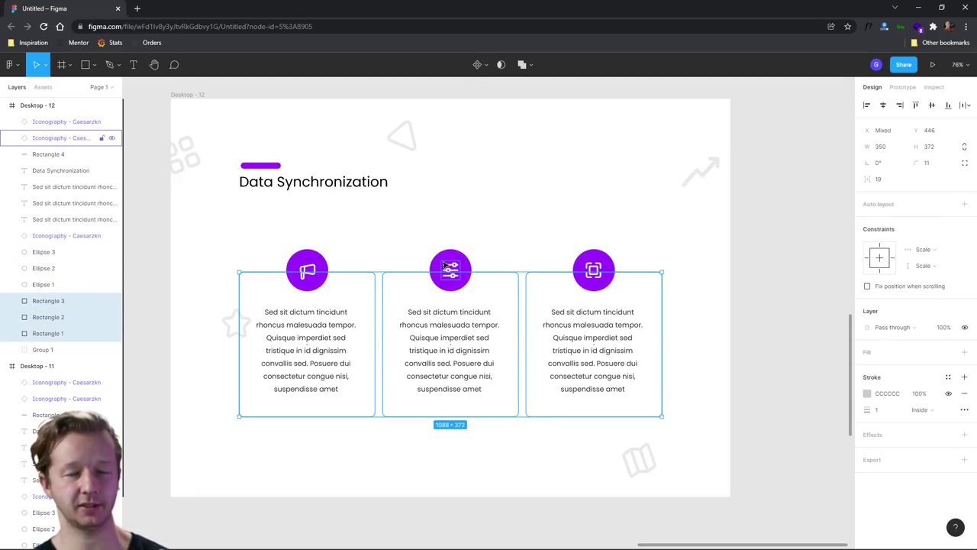
click(963, 394)
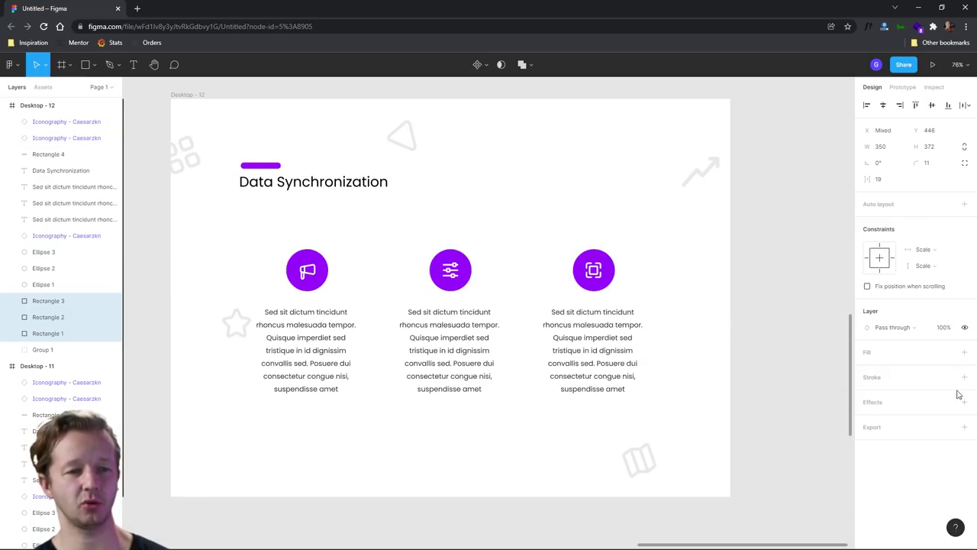
Step: Fill the three cards in Desktop - 12 with purple 9C1EFF sampled from an icon circle
click(964, 352)
click(867, 368)
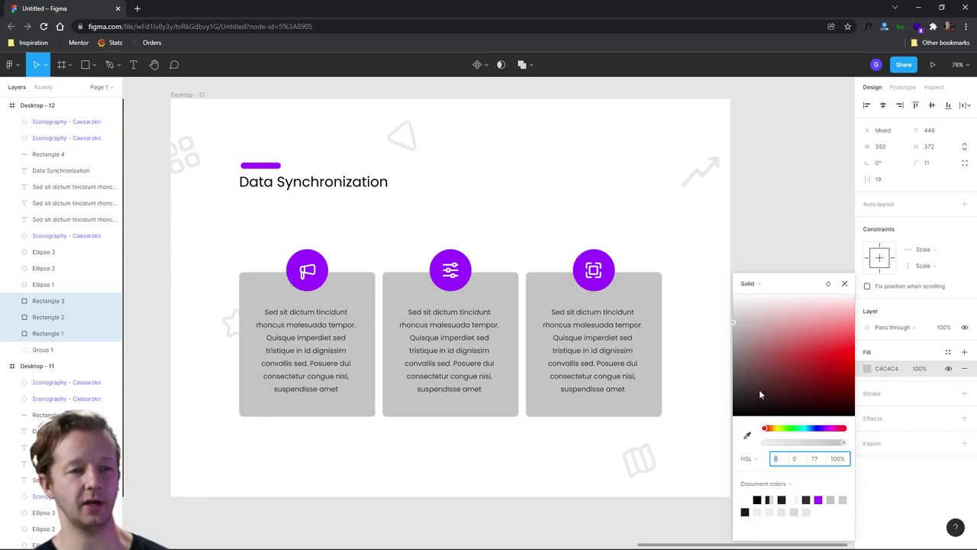
click(746, 435)
click(588, 255)
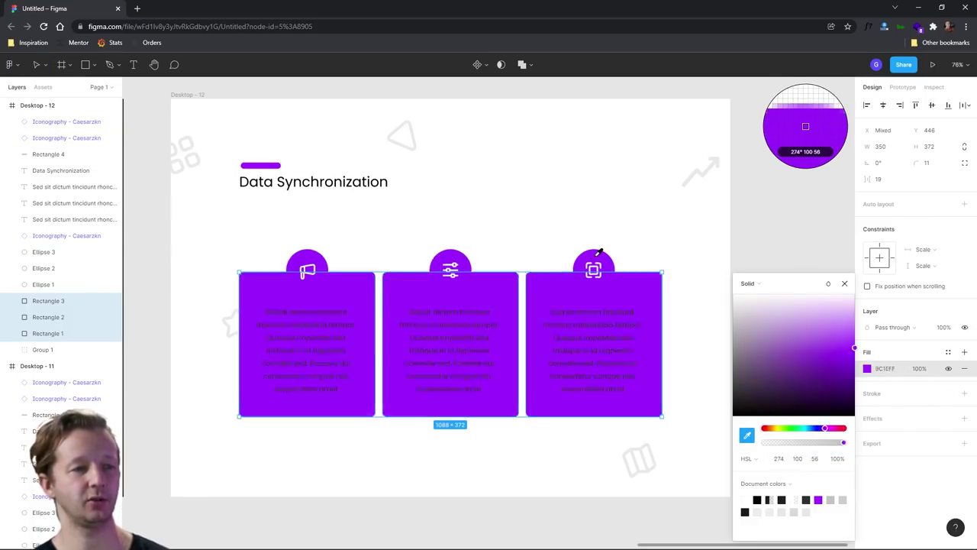
Step: Change the color of the three card paragraphs in Desktop - 12 to white
click(593, 336)
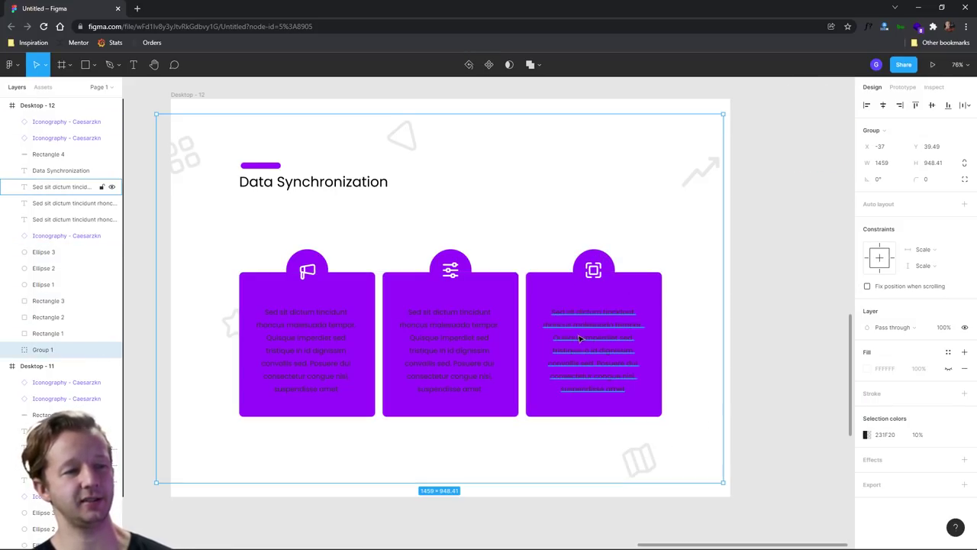
shift+click(442, 340)
shift+click(305, 323)
click(867, 479)
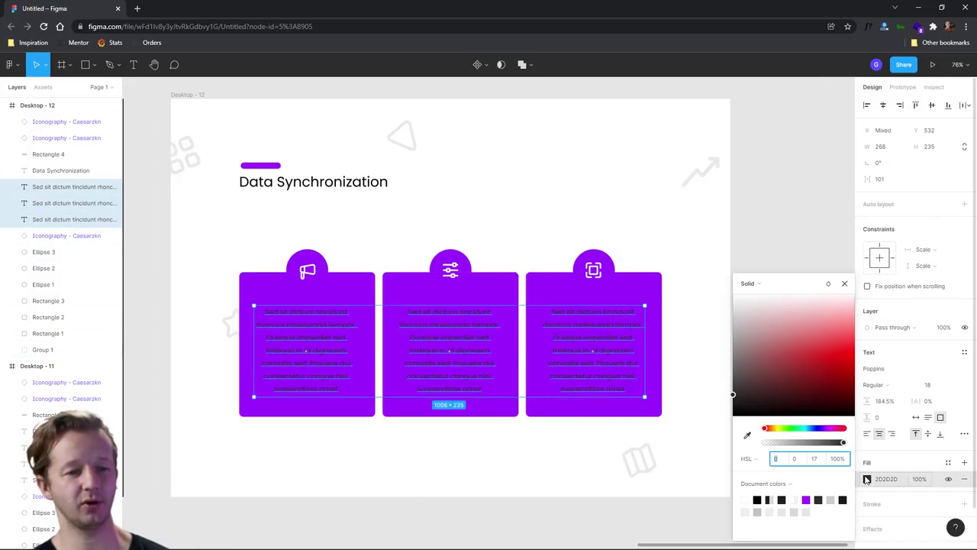
drag(779, 342, 735, 294)
click(769, 229)
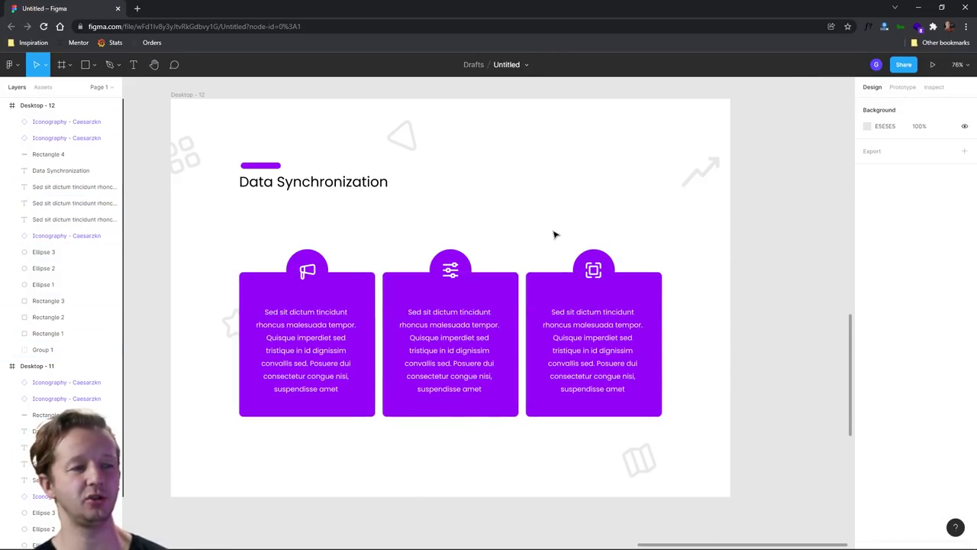
Step: Fill the three circles behind the card icons in Desktop - 12 with white
click(451, 257)
shift+click(606, 259)
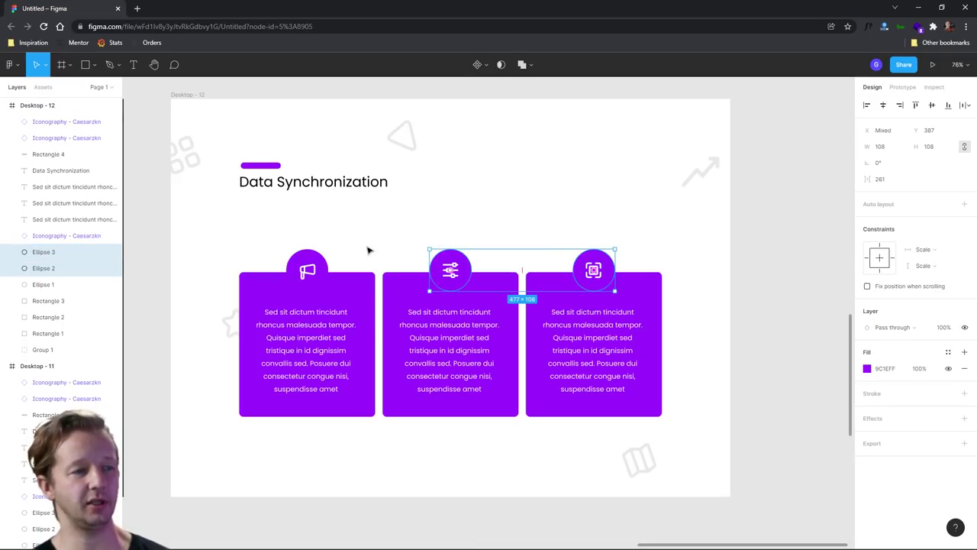
shift+click(304, 254)
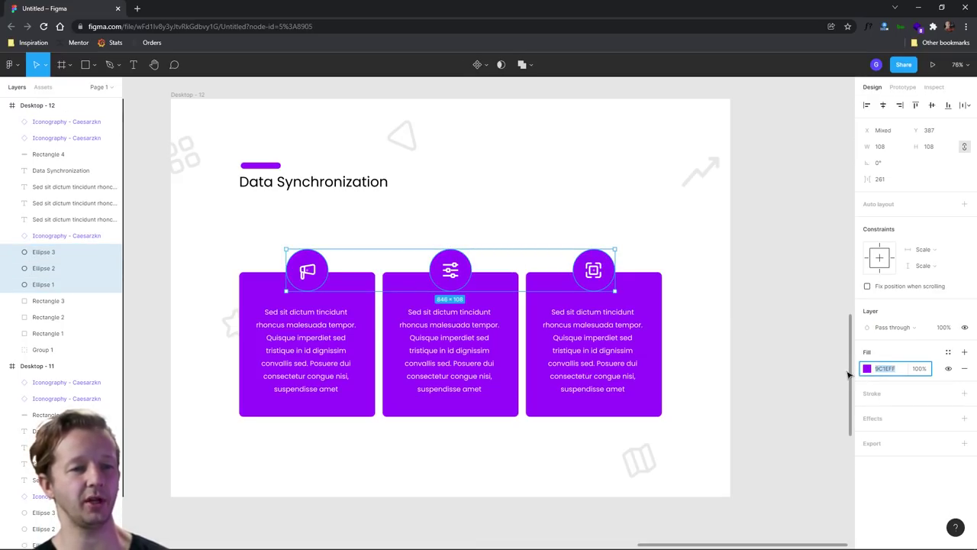
click(873, 372)
click(867, 369)
drag(816, 349, 668, 245)
Step: Change the color of the three card icons in Desktop - 12 to black 000000
click(590, 267)
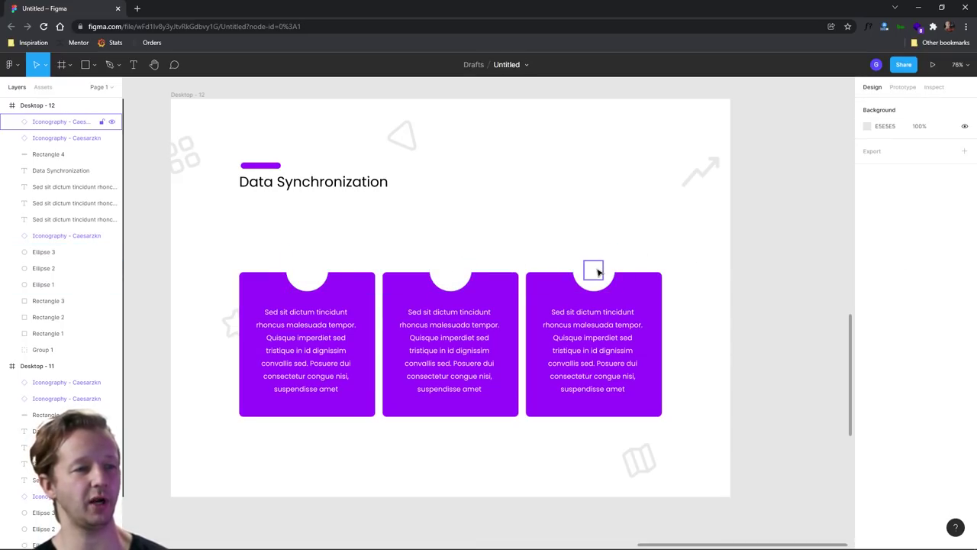
shift+click(457, 271)
shift+click(306, 268)
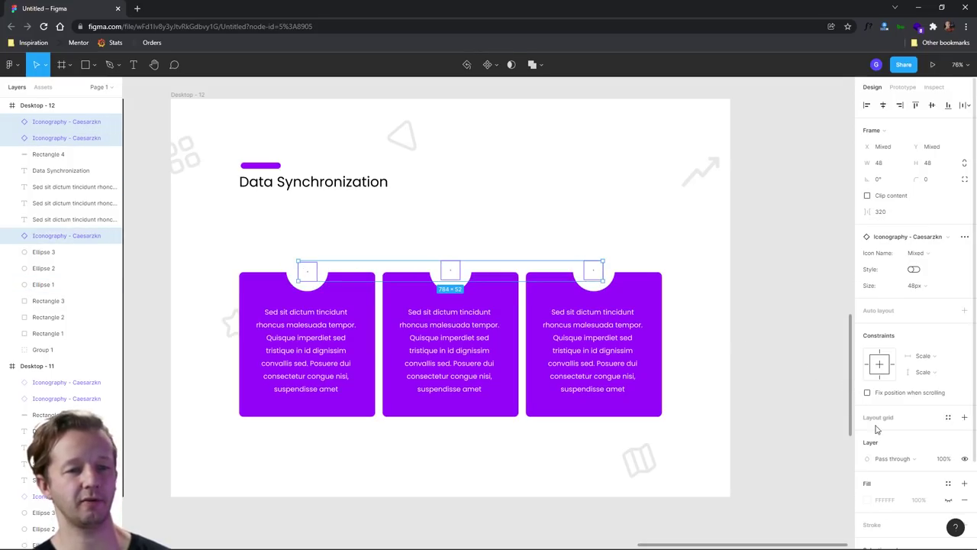
scroll(874, 491, down, 3)
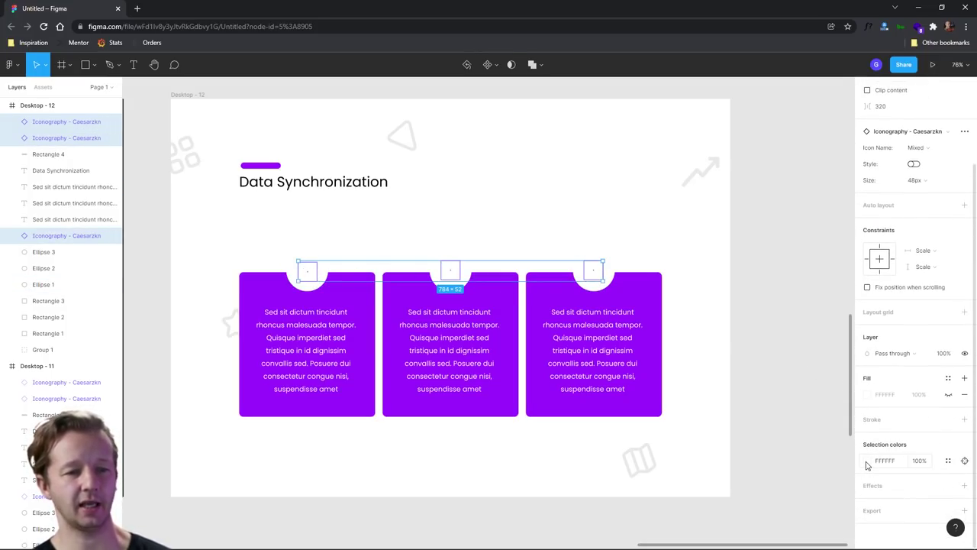
click(867, 460)
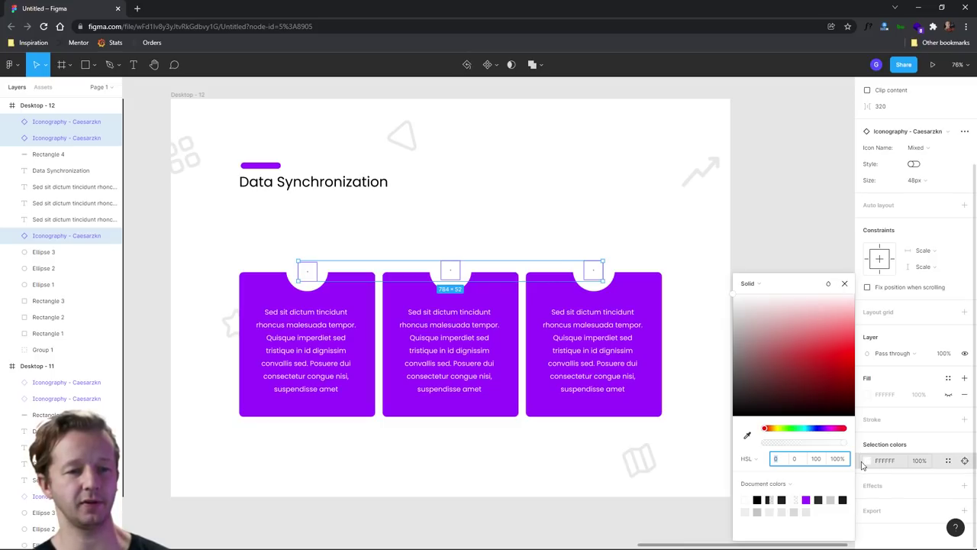
click(747, 434)
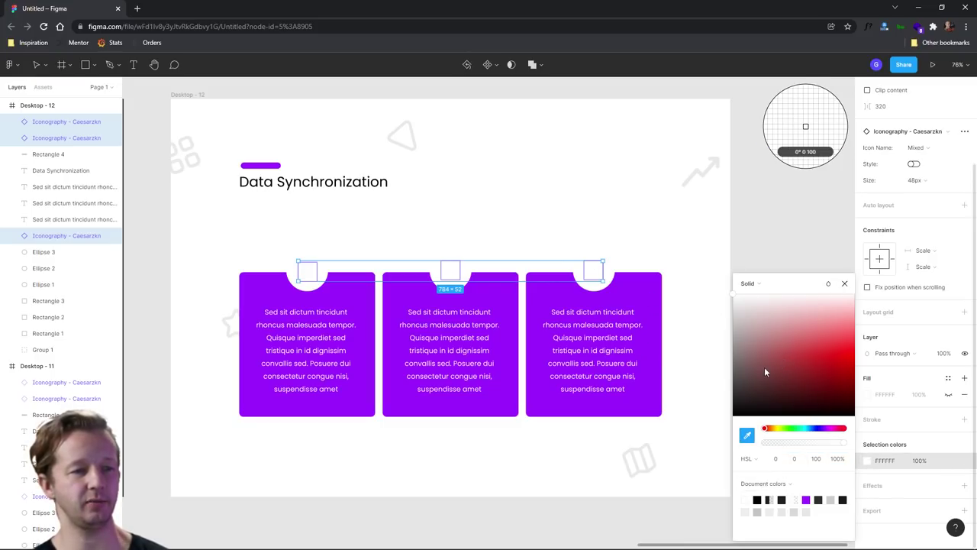
click(635, 295)
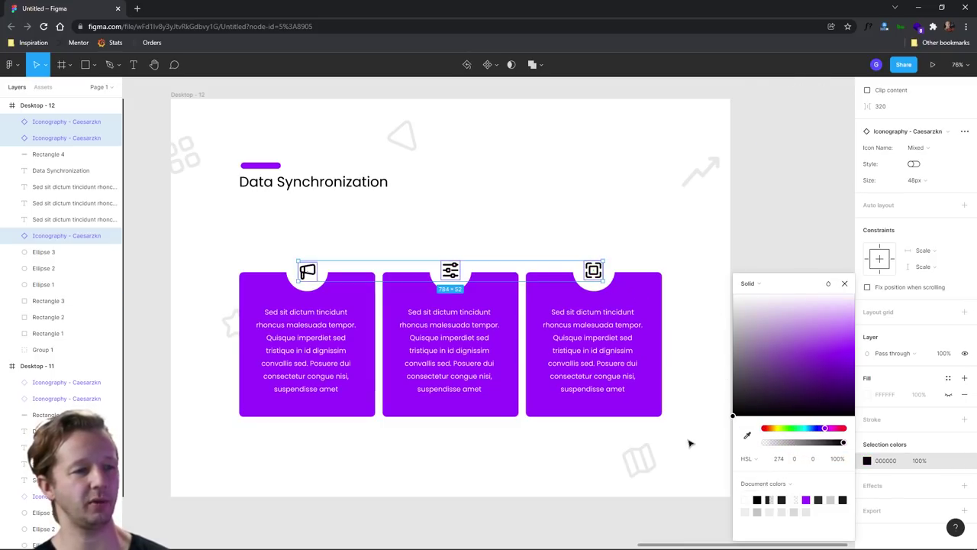
click(664, 473)
Step: Examine the purple cards of Desktop - 12 up close and alongside the neighbouring variants
ctrl+scroll(627, 460, down, 5)
ctrl+scroll(628, 459, up, 5)
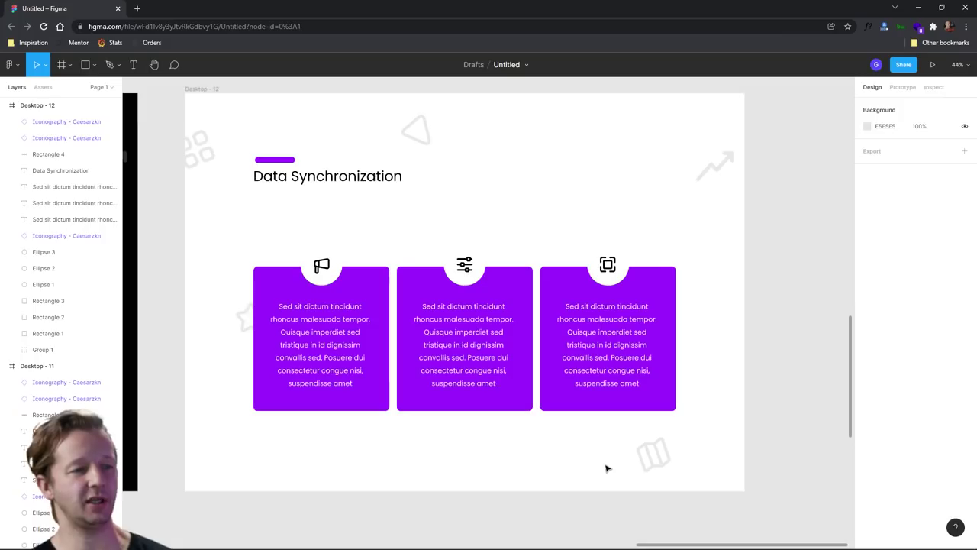
drag(587, 453, 624, 446)
ctrl+scroll(633, 447, down, 2)
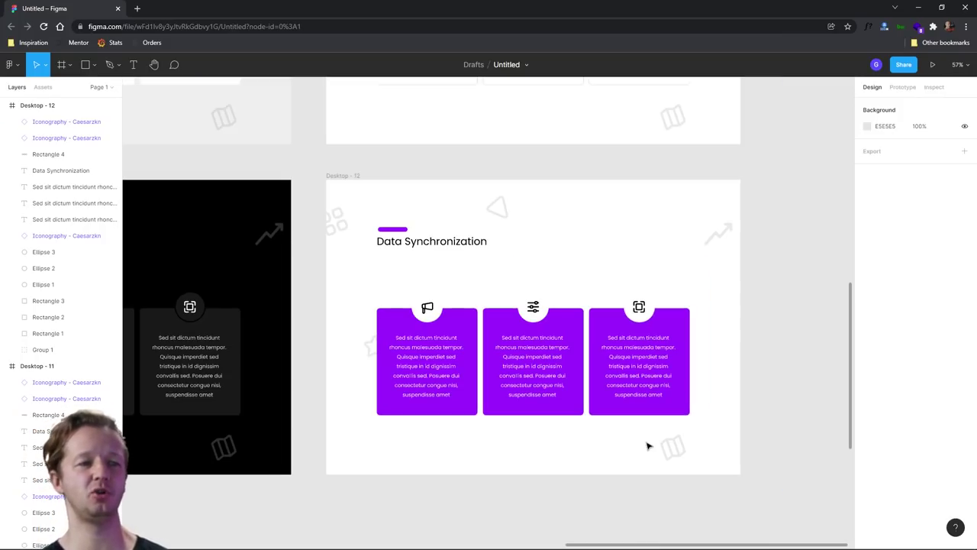
ctrl+scroll(639, 450, down, 3)
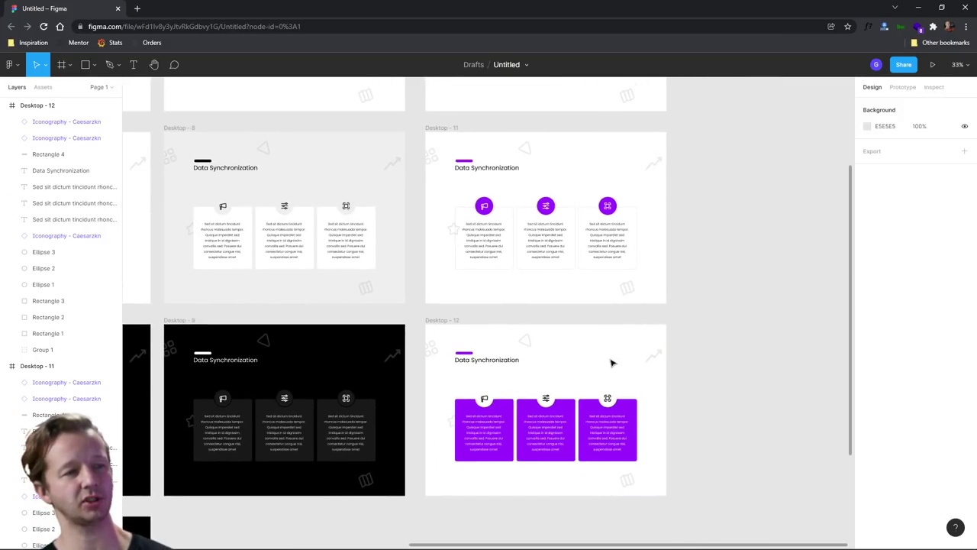
ctrl+scroll(650, 395, up, 3)
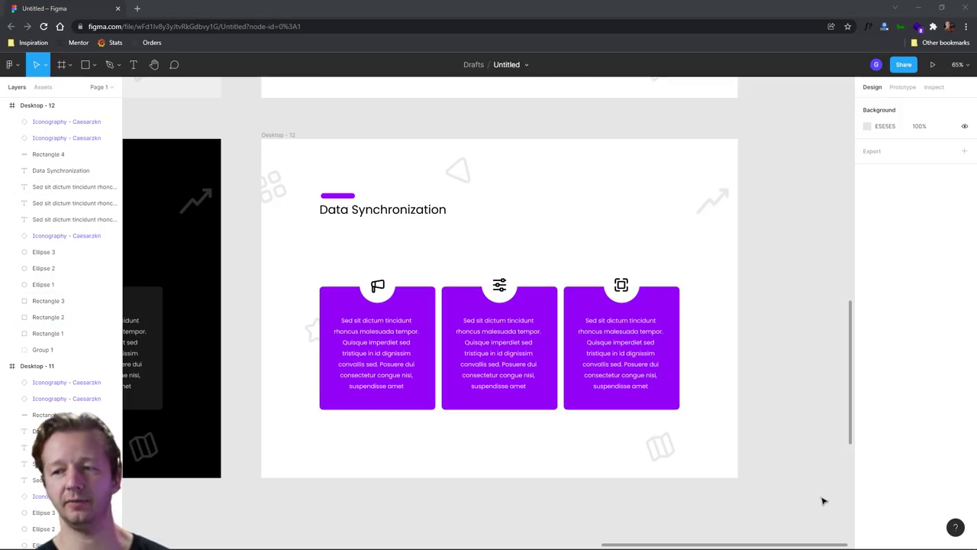
scroll(480, 264, down, 5)
click(455, 232)
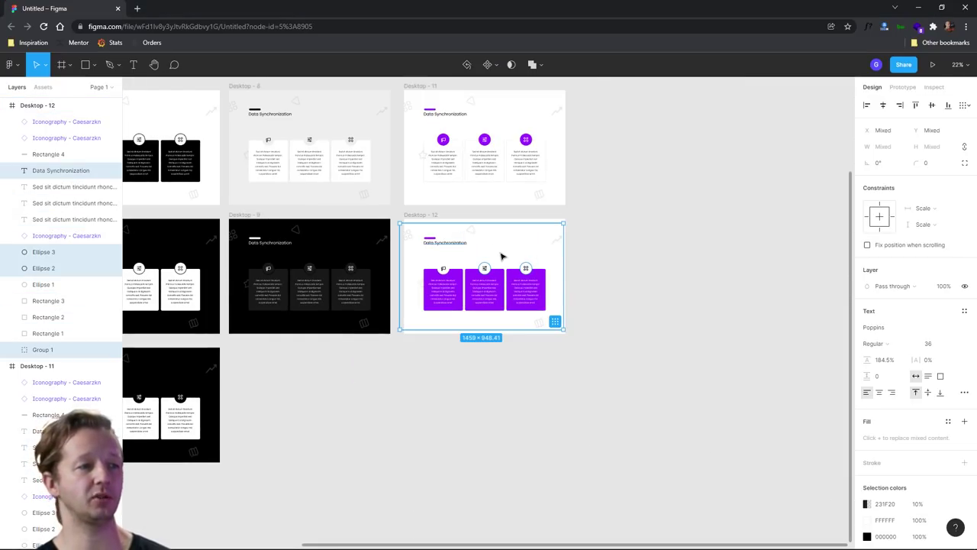
click(449, 396)
drag(244, 216, 419, 353)
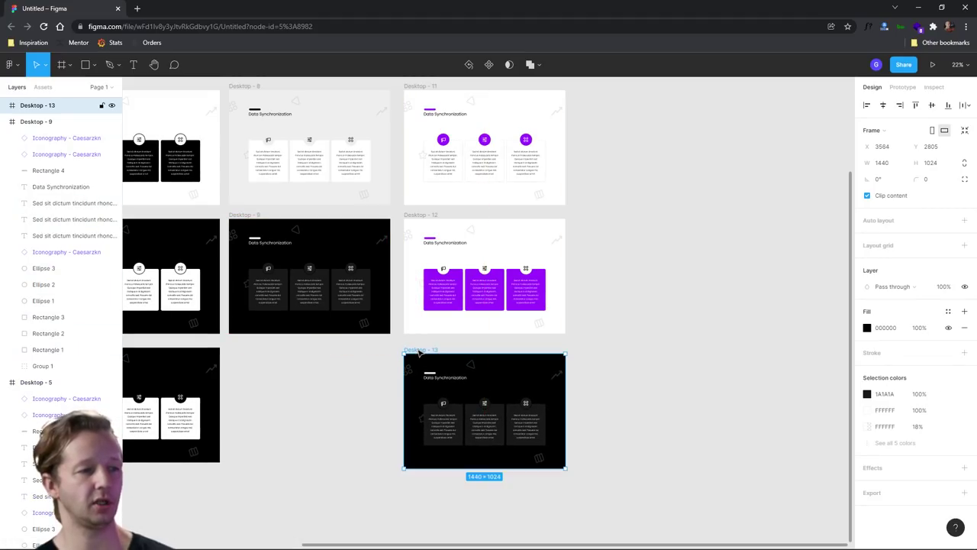
key(ctrl+z)
Step: Duplicate the Desktop - 11 frame into the free space below Desktop - 12
drag(420, 89, 432, 360)
click(517, 472)
scroll(518, 473, up, 10)
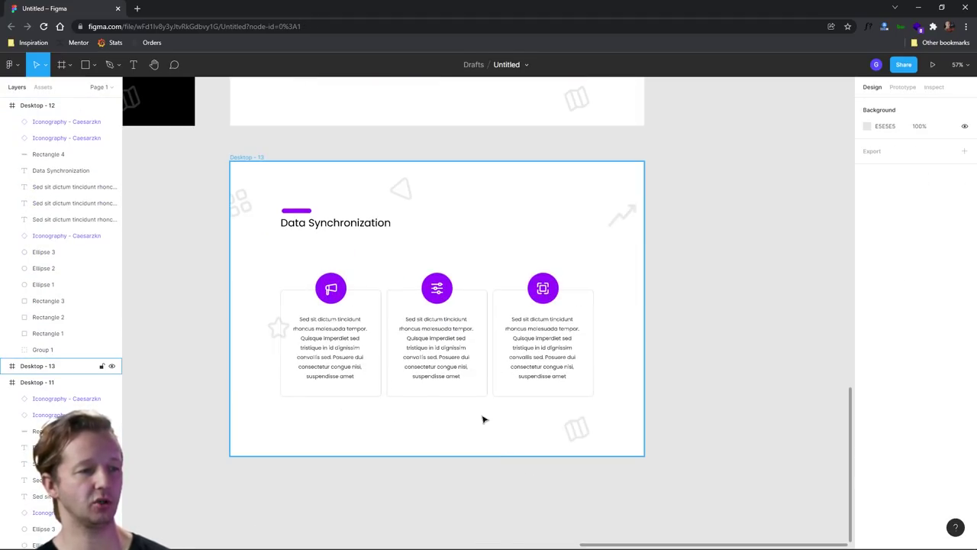
Step: Change the background fill of the Desktop - 13 frame from white to solid black
scroll(470, 414, down, 3)
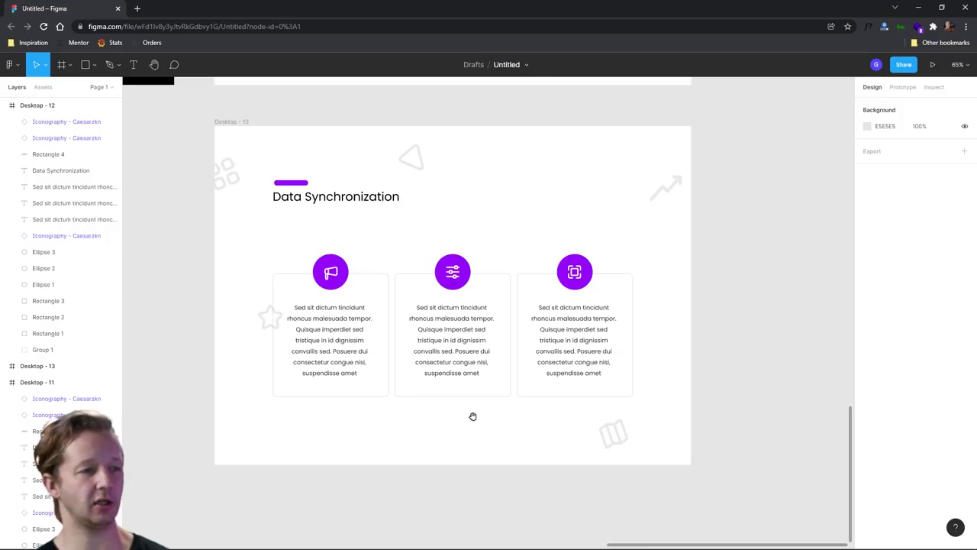
click(233, 121)
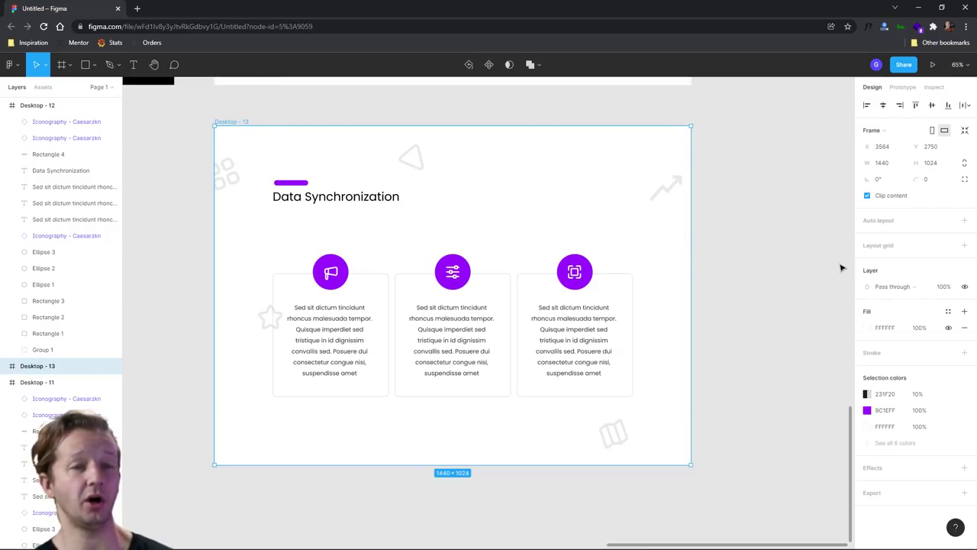
click(867, 327)
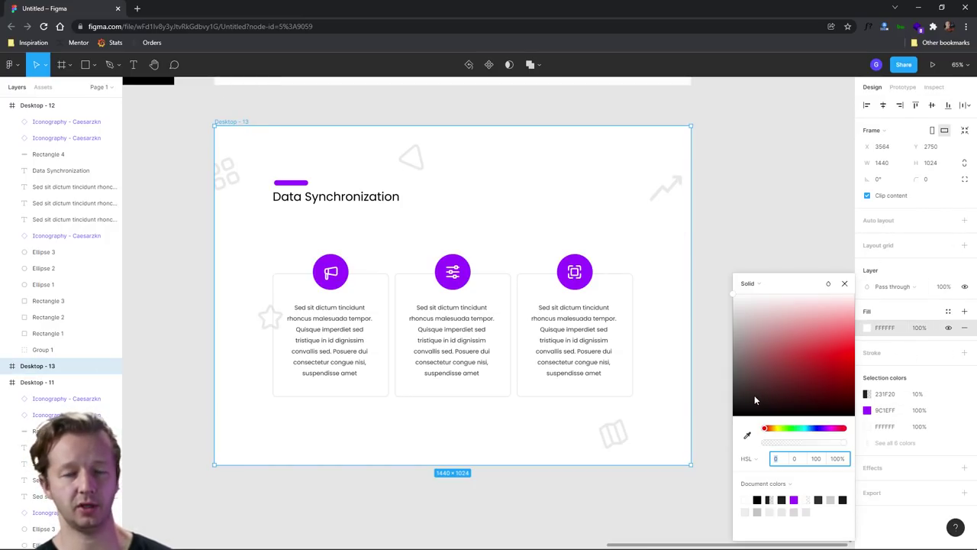
drag(754, 395, 719, 443)
click(752, 219)
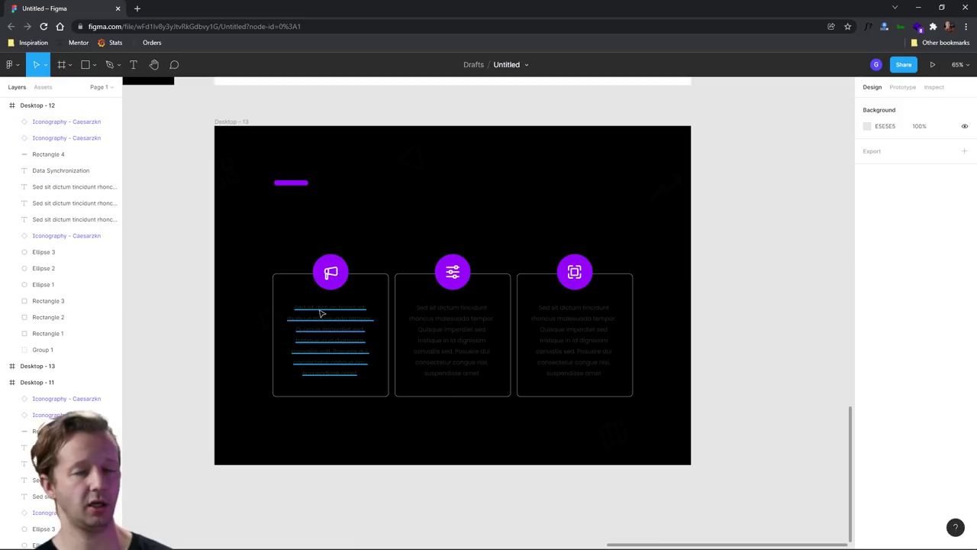
Step: Remove the outline from the three card rectangles in Desktop - 13 and give them a very dark grey fill
click(305, 333)
drag(380, 293, 404, 283)
shift+click(543, 281)
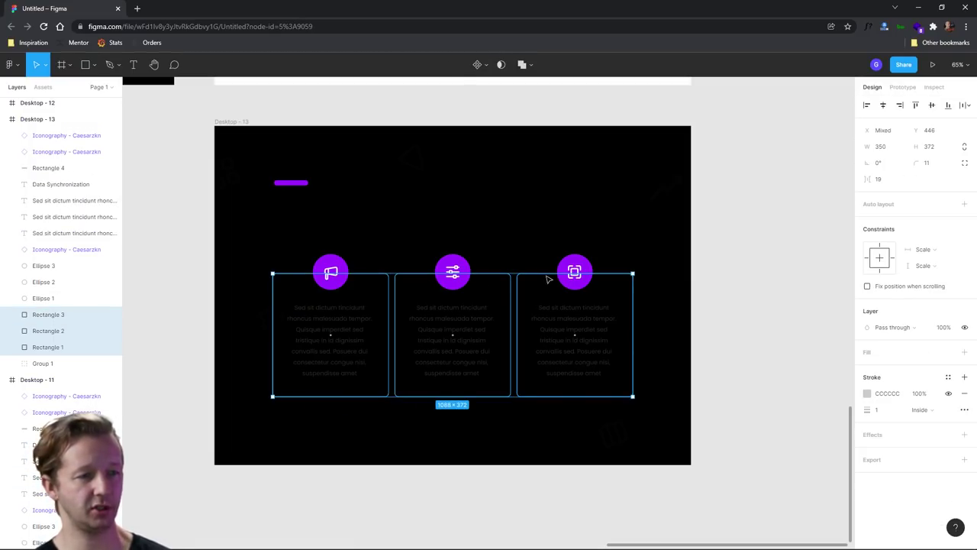
click(964, 393)
click(964, 352)
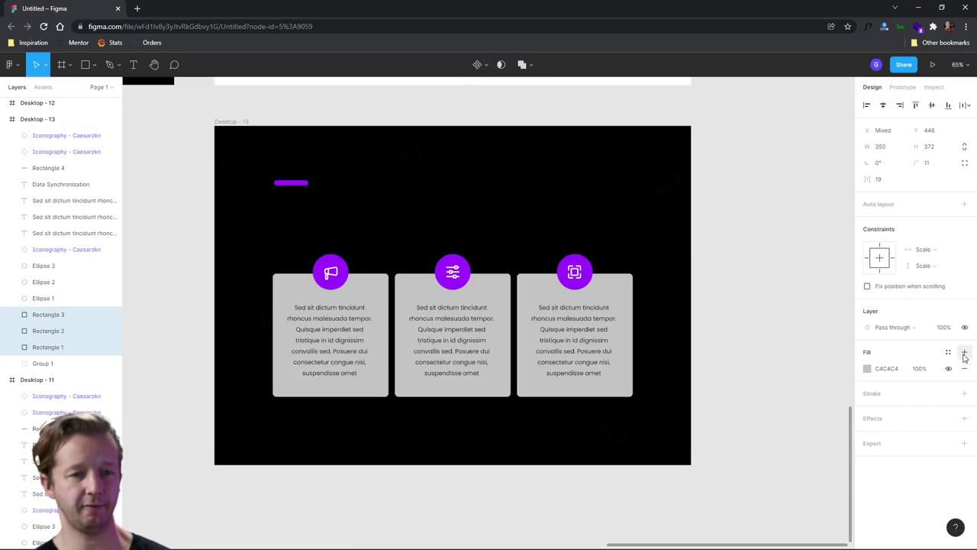
click(867, 368)
drag(794, 399, 709, 412)
click(709, 412)
Step: Change the body text of all three cards in Desktop - 13 to white
click(578, 357)
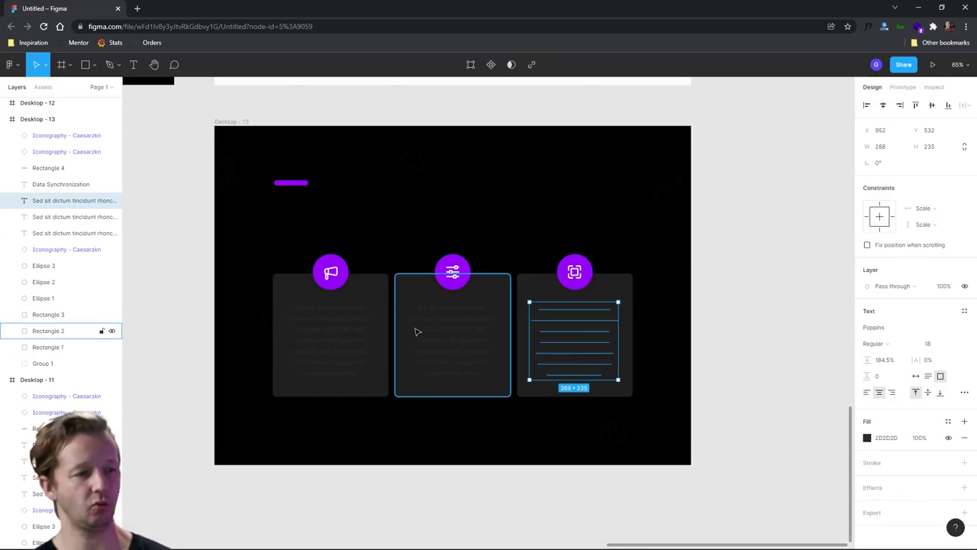
shift+click(439, 339)
shift+click(343, 331)
click(867, 478)
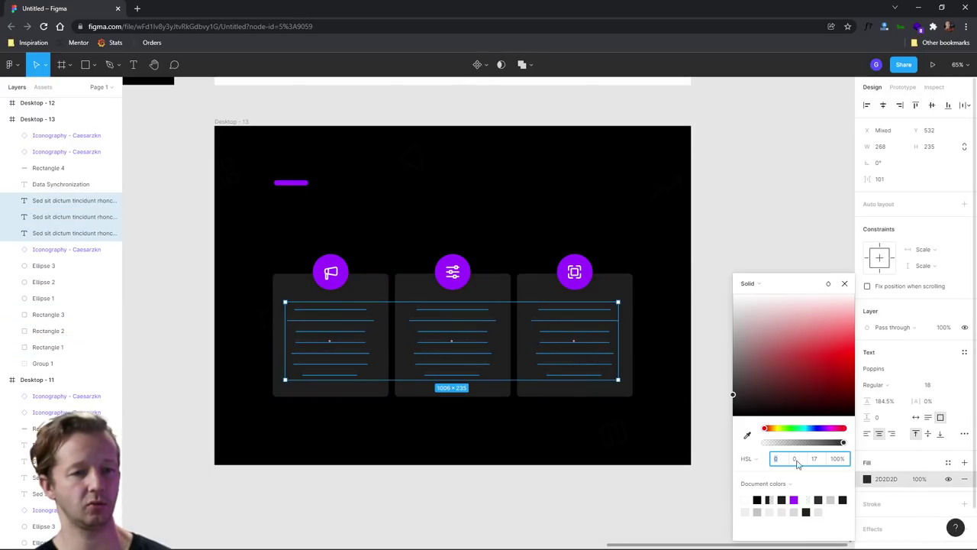
drag(769, 353, 423, 148)
Step: Change the Data Synchronization heading in Desktop - 13 to white
click(288, 196)
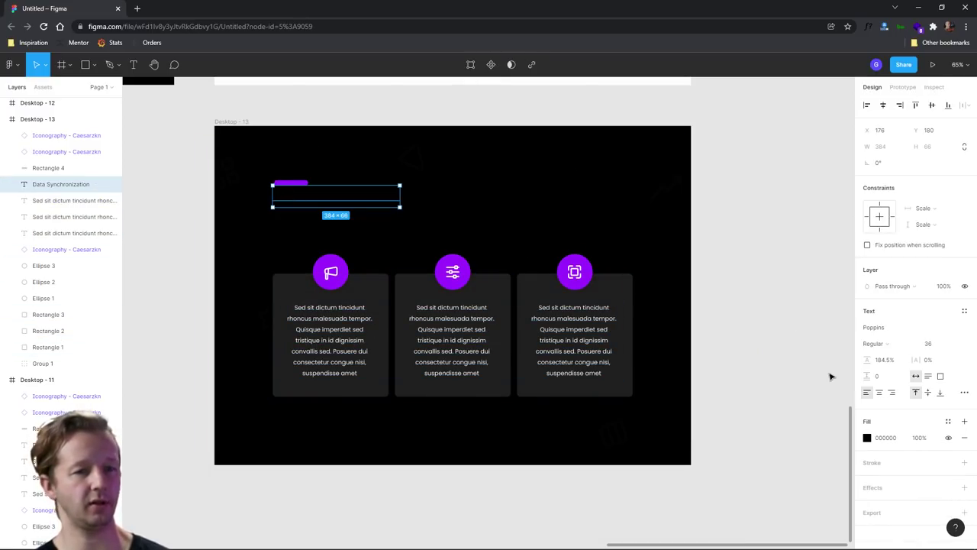
click(867, 437)
drag(794, 367, 755, 321)
click(804, 302)
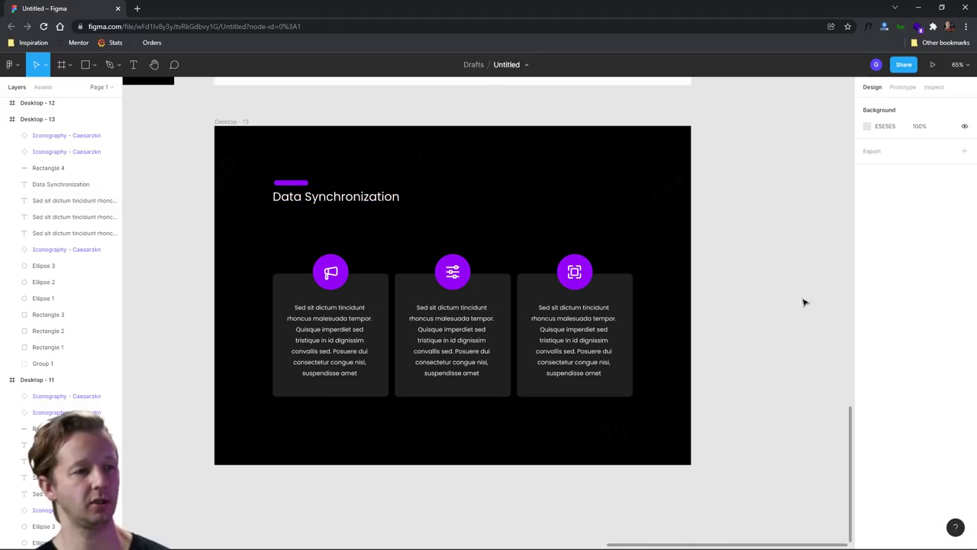
Step: Recolor the faint background icon group in Desktop - 13 to white FFFFFF and raise its color opacity slightly above 10%
click(237, 167)
click(865, 434)
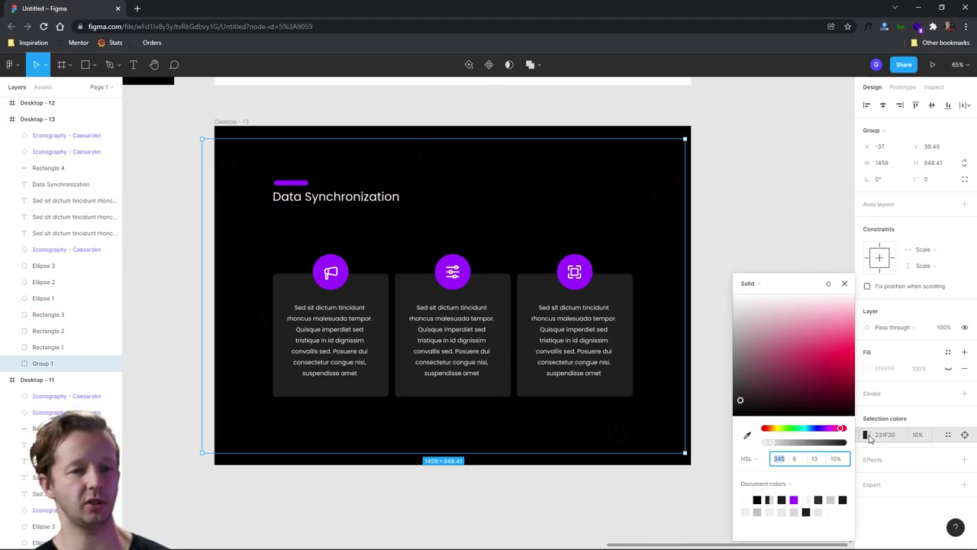
drag(738, 401, 712, 268)
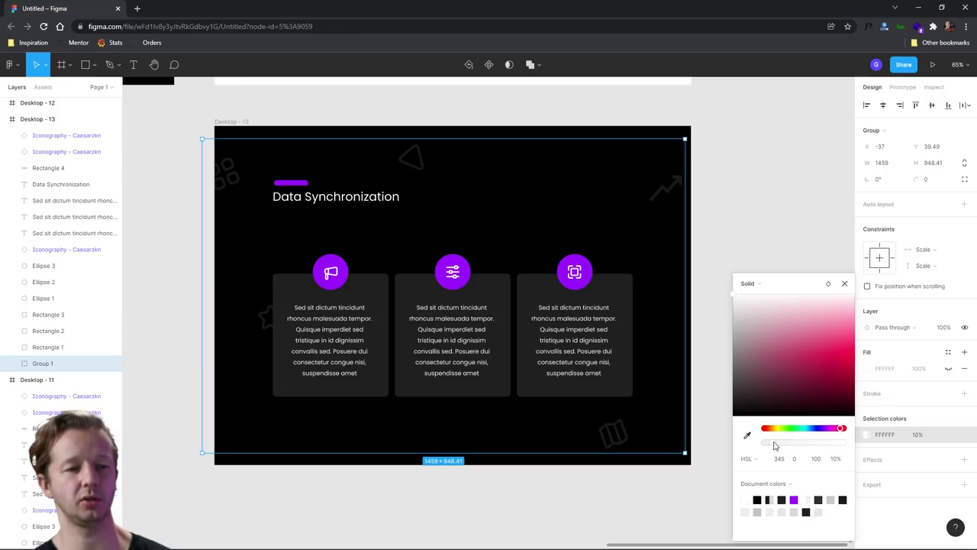
drag(774, 445, 778, 444)
click(781, 200)
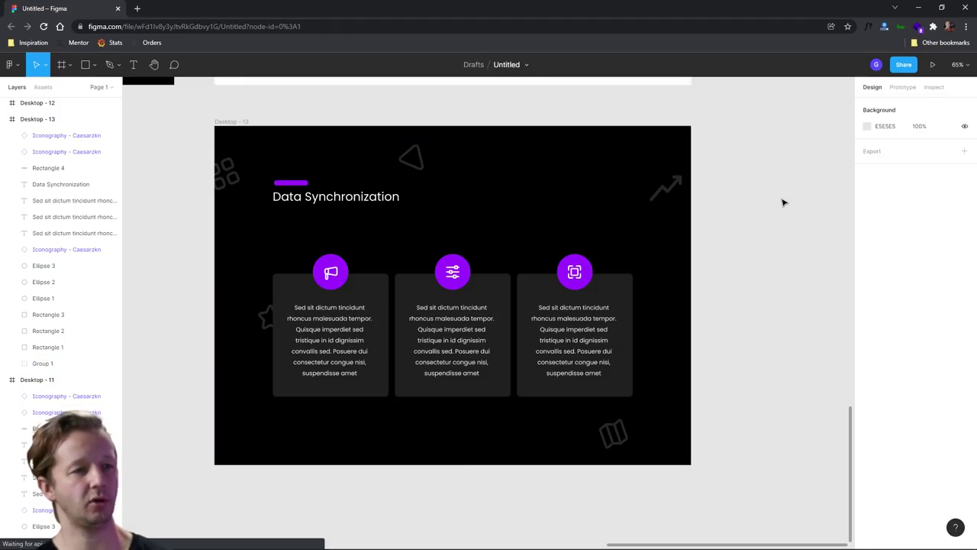
Step: Duplicate the Desktop - 10 frame into the free space beside it, level with the original, to start a new column
key(shift+1)
scroll(661, 372, up, 4)
scroll(661, 372, right, 5)
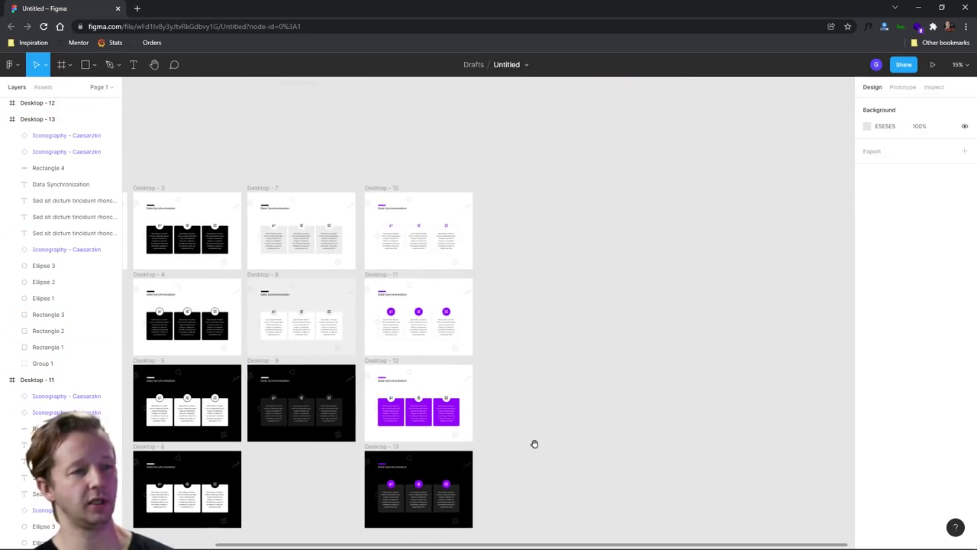
scroll(576, 364, down, 1)
scroll(575, 364, right, 1)
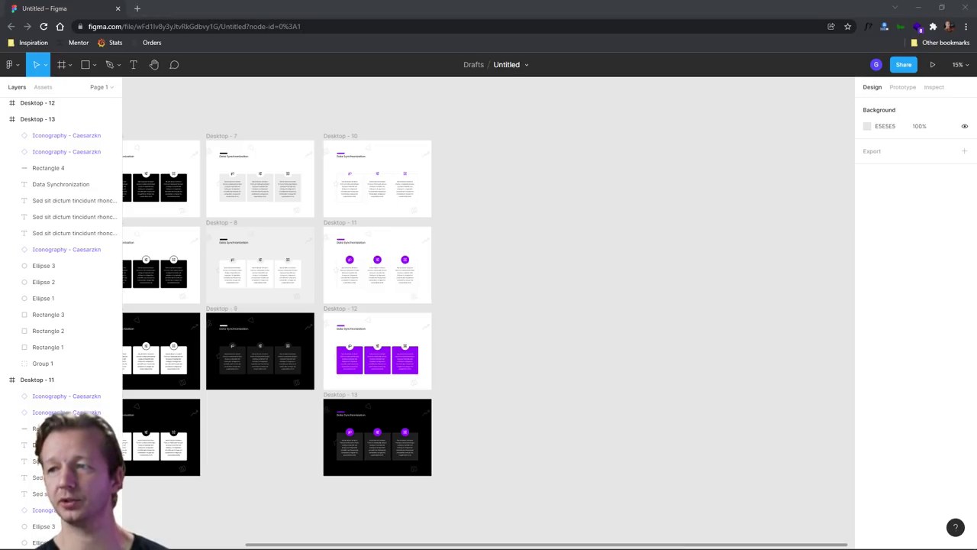
click(526, 223)
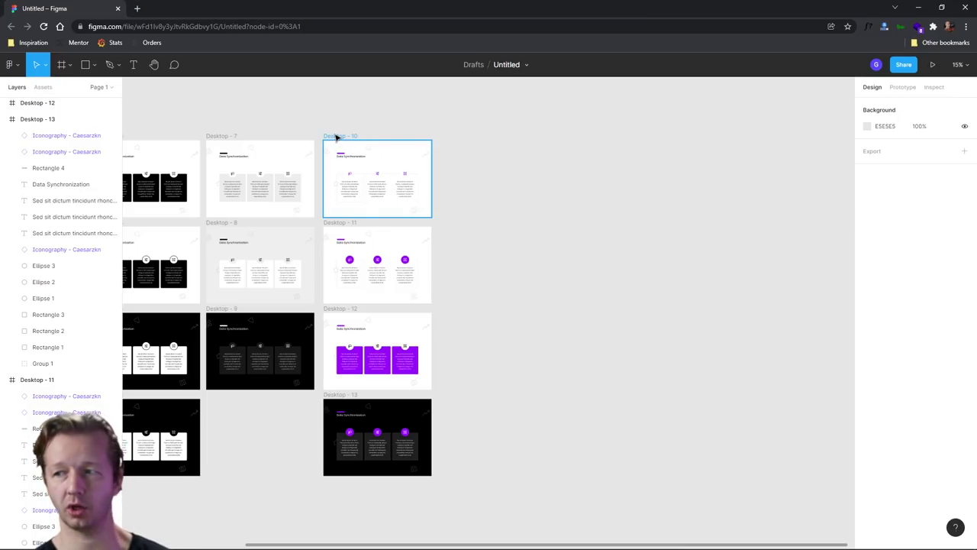
drag(336, 137, 477, 134)
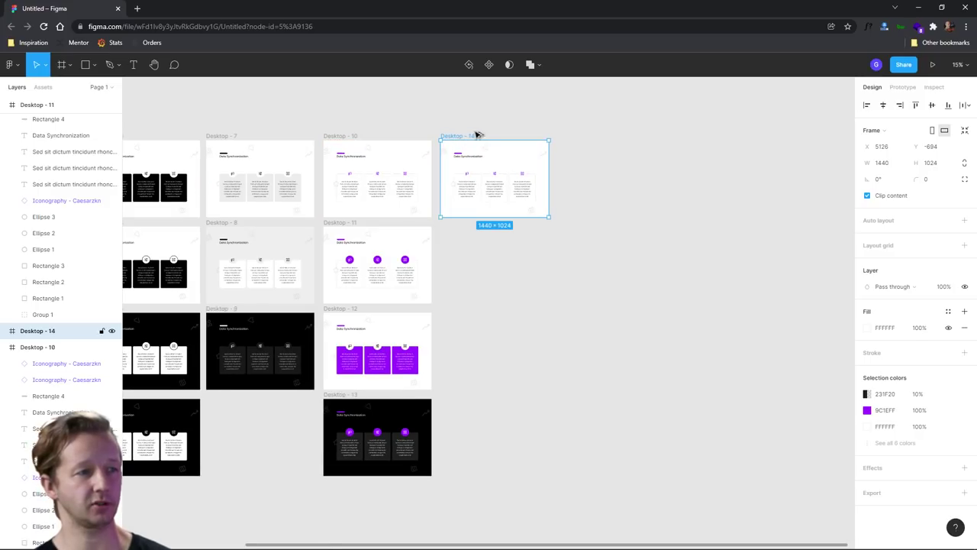
click(515, 132)
Step: Change the color of the three card icons in Desktop - 14 to black 000000
scroll(475, 137, up, 10)
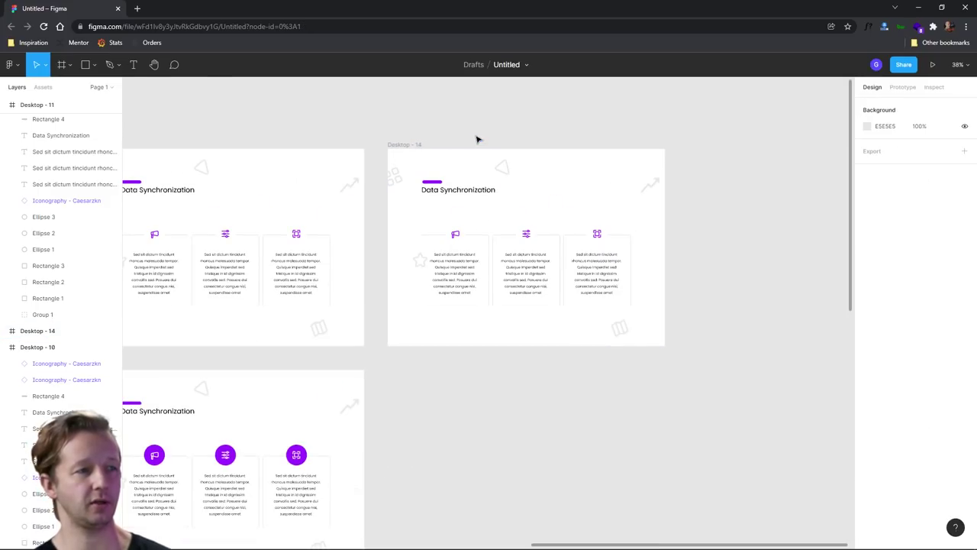
scroll(708, 288, down, 1)
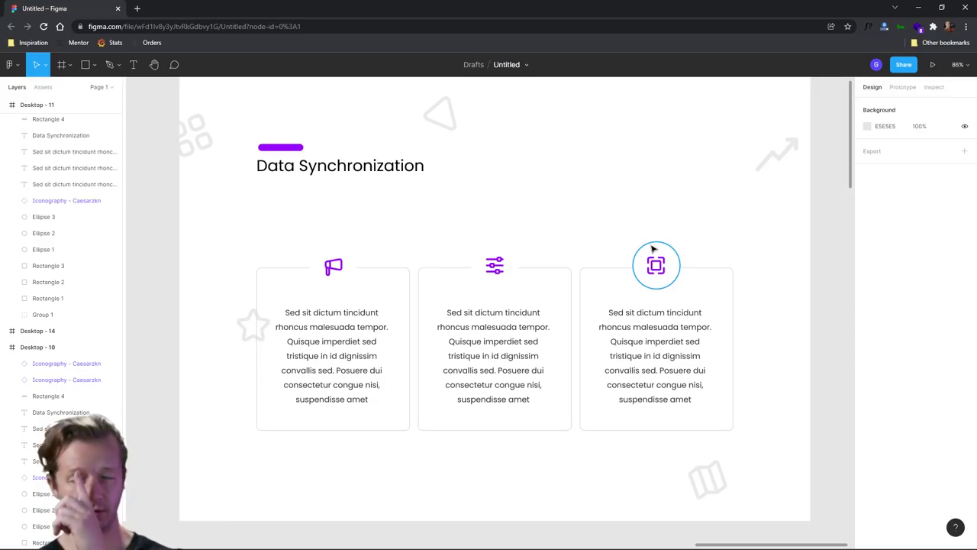
click(655, 264)
shift+click(495, 265)
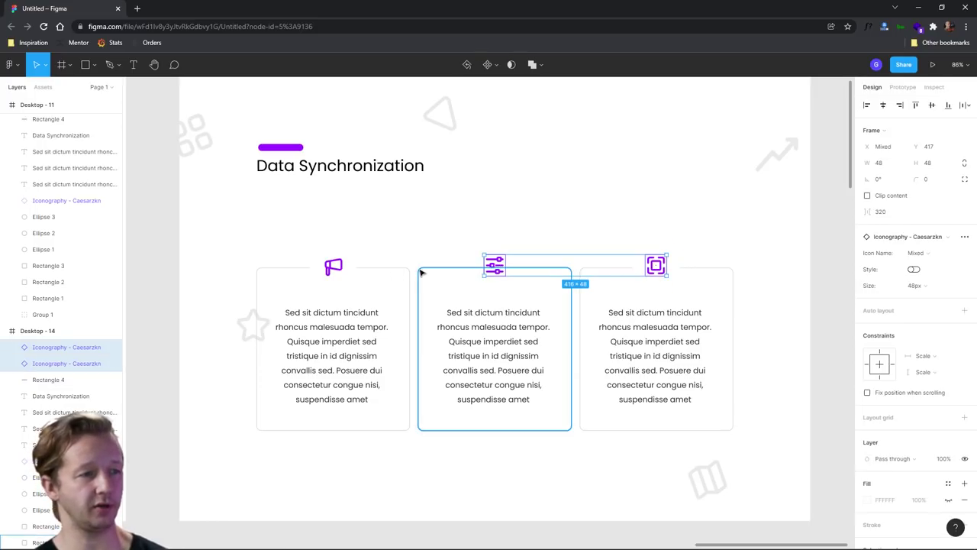
shift+click(334, 267)
scroll(878, 496, down, 1)
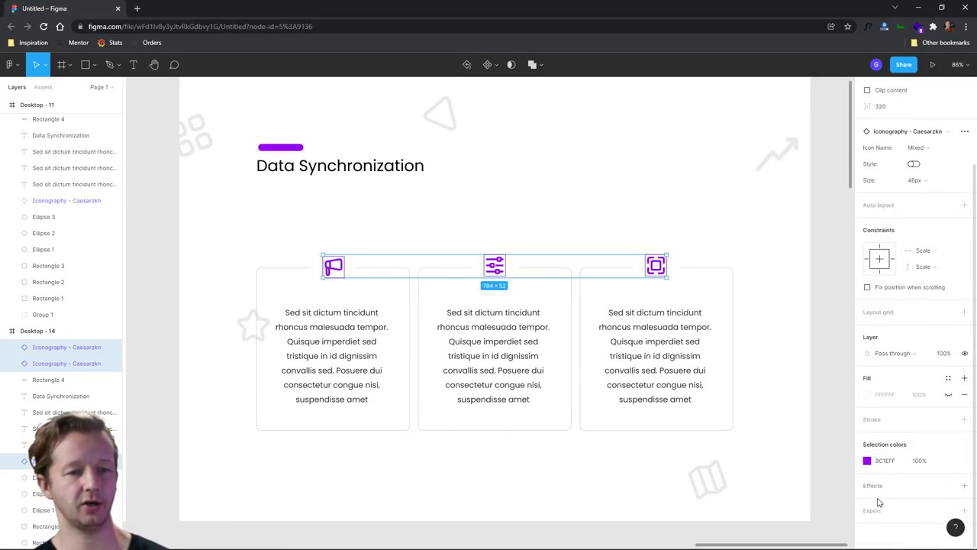
click(867, 460)
click(792, 457)
text(000000)
click(571, 449)
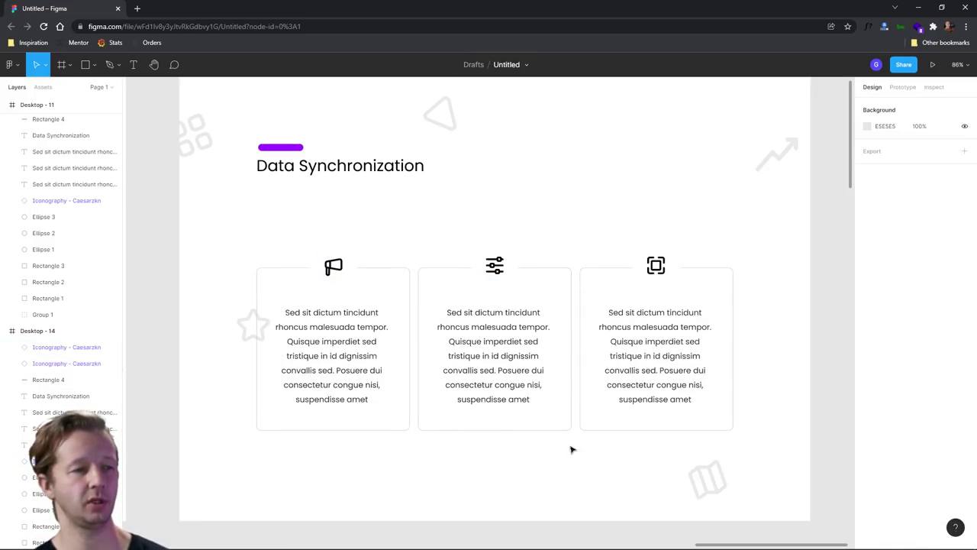
click(333, 249)
shift+click(493, 247)
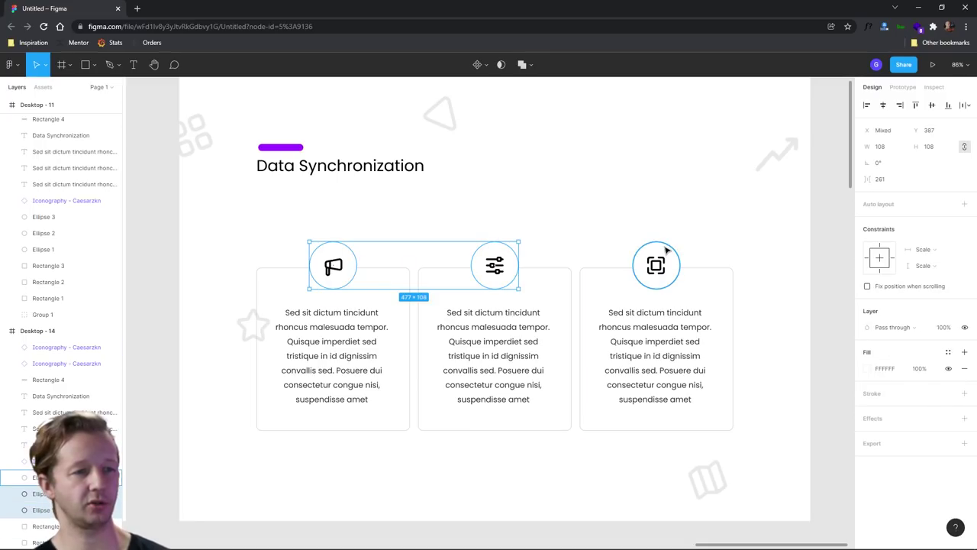
click(588, 229)
Step: Fill the three circles behind the card icons in Desktop - 14 with a muted pink, E0B4B4 (HSL 360, 41, 79)
click(342, 249)
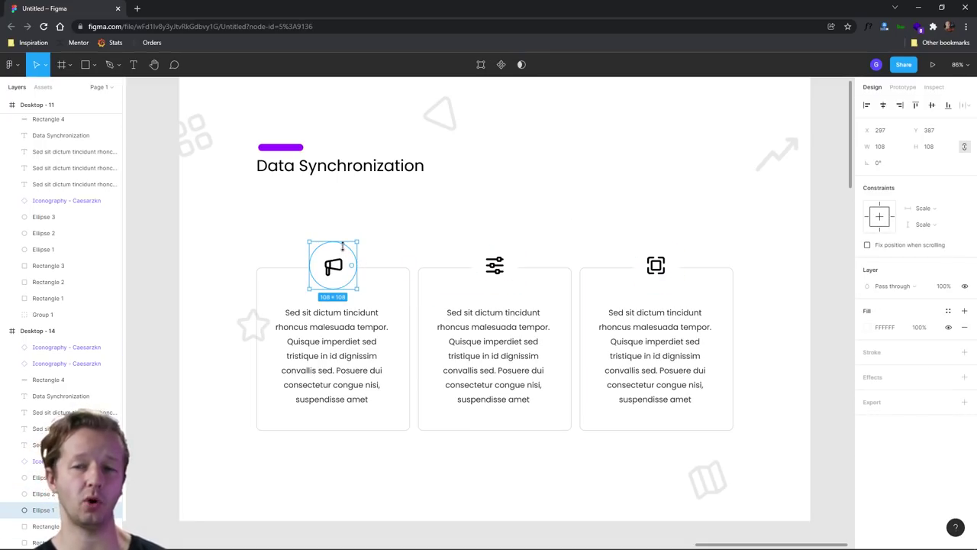
shift+click(484, 249)
shift+click(660, 252)
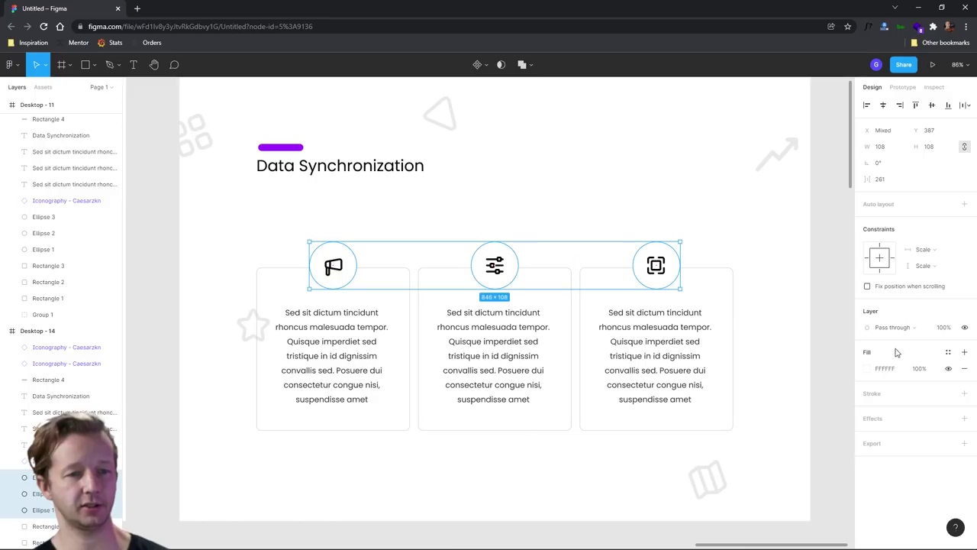
click(868, 370)
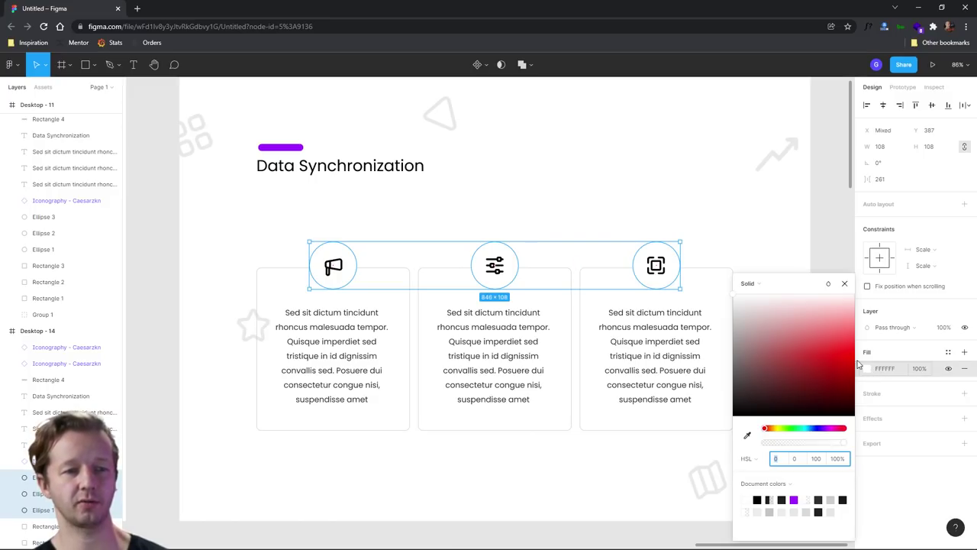
click(758, 459)
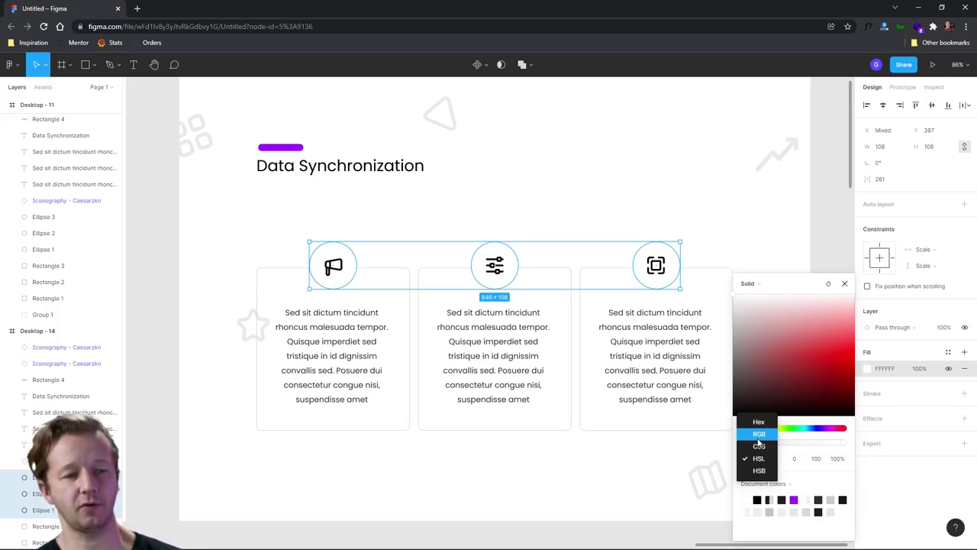
click(851, 465)
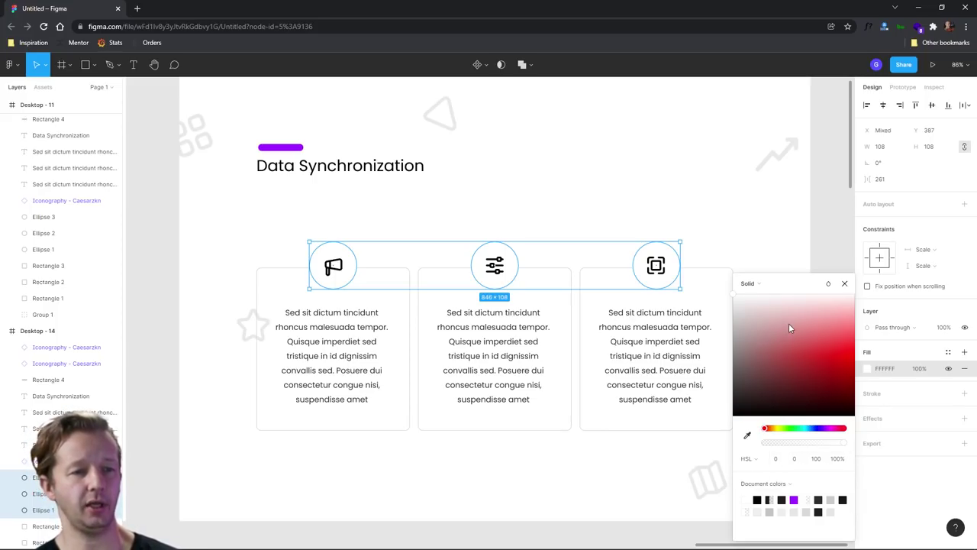
mouse_move(800, 316)
mouse_down()
mouse_move(778, 321)
mouse_move(788, 319)
mouse_up()
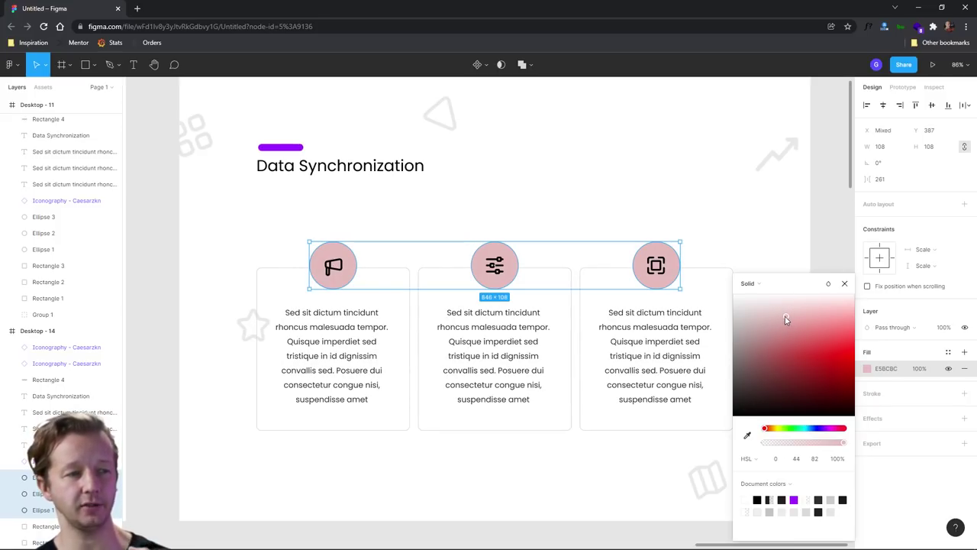
click(796, 459)
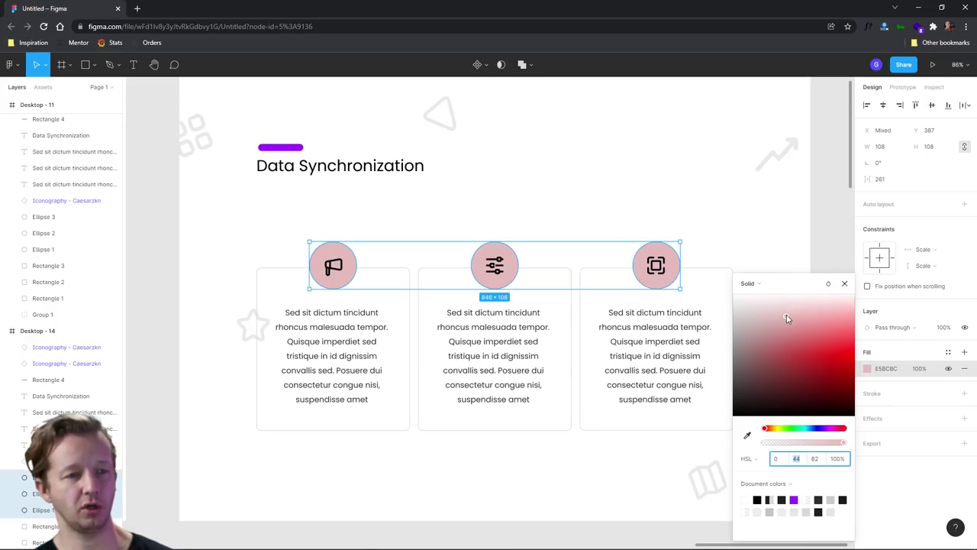
mouse_move(786, 319)
mouse_down()
mouse_move(825, 316)
mouse_move(813, 317)
mouse_move(806, 336)
mouse_move(846, 333)
mouse_move(764, 322)
mouse_move(783, 325)
mouse_up()
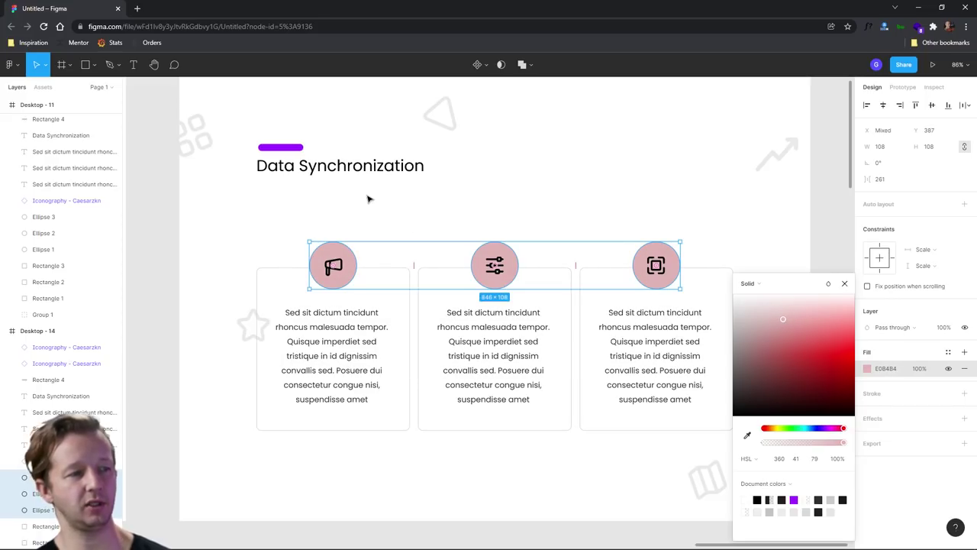
click(367, 196)
Step: Shift the hue of the middle card's icon circle to 274 for a soft lavender, keeping saturation 41 and lightness 79
click(504, 248)
click(867, 326)
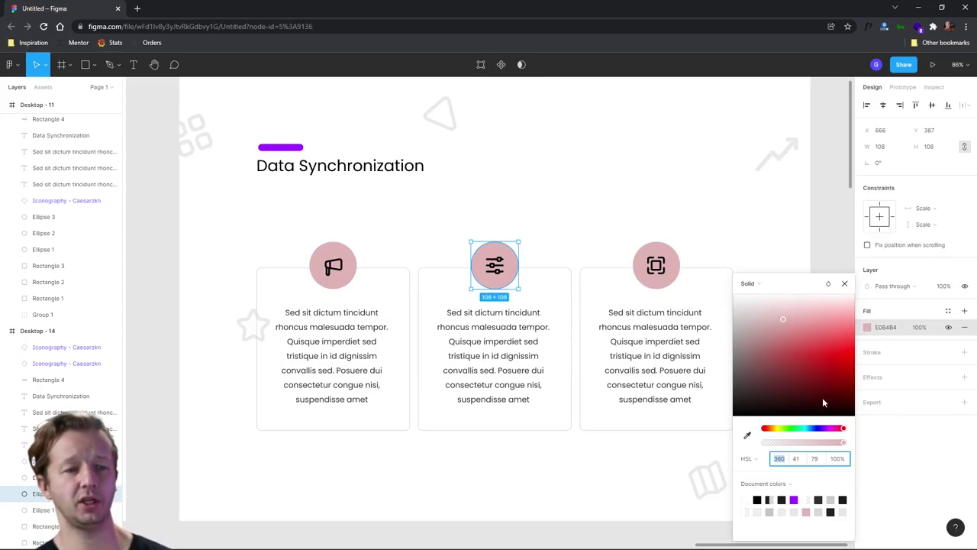
drag(843, 430, 824, 429)
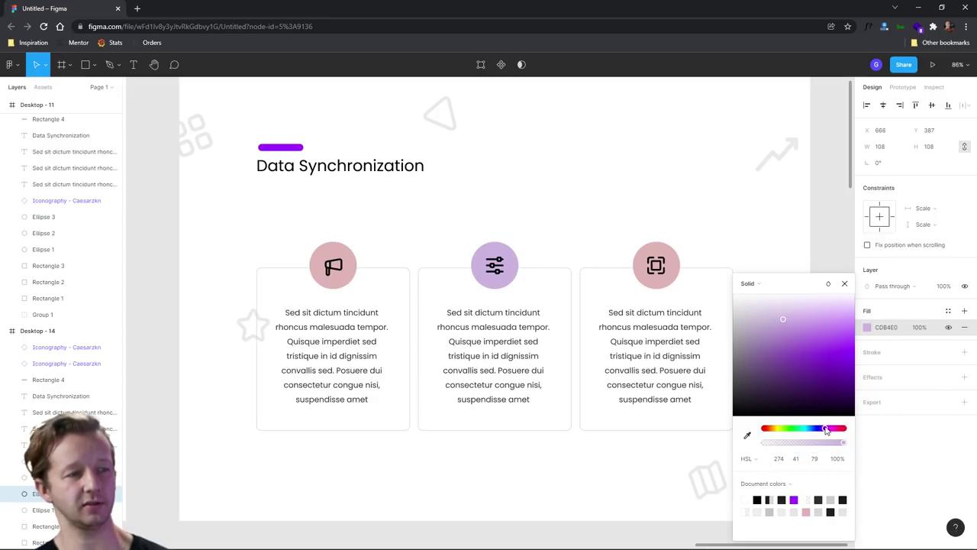
Step: Shift the hue of the third card's icon circle to 184 for a pale teal, keeping saturation 41 and lightness 79
click(677, 252)
click(868, 328)
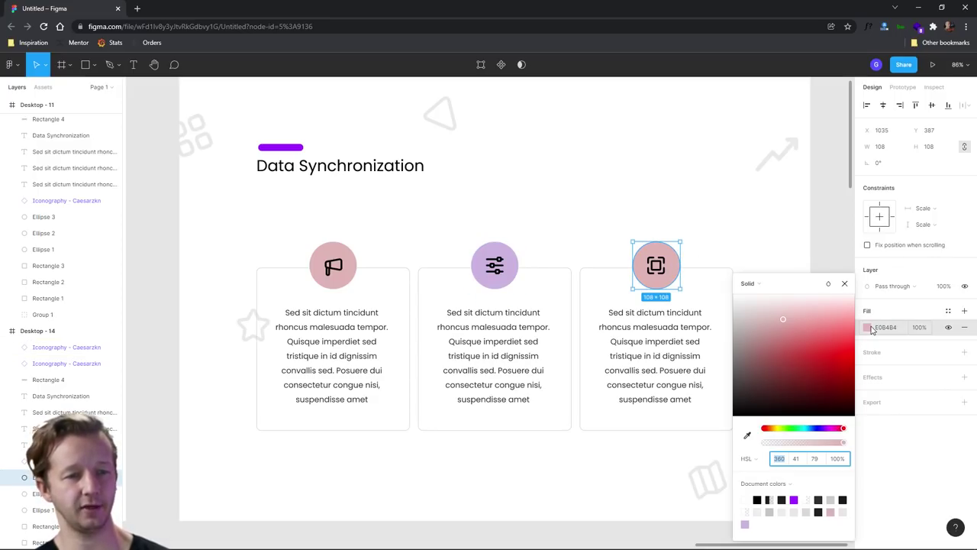
drag(832, 430, 806, 433)
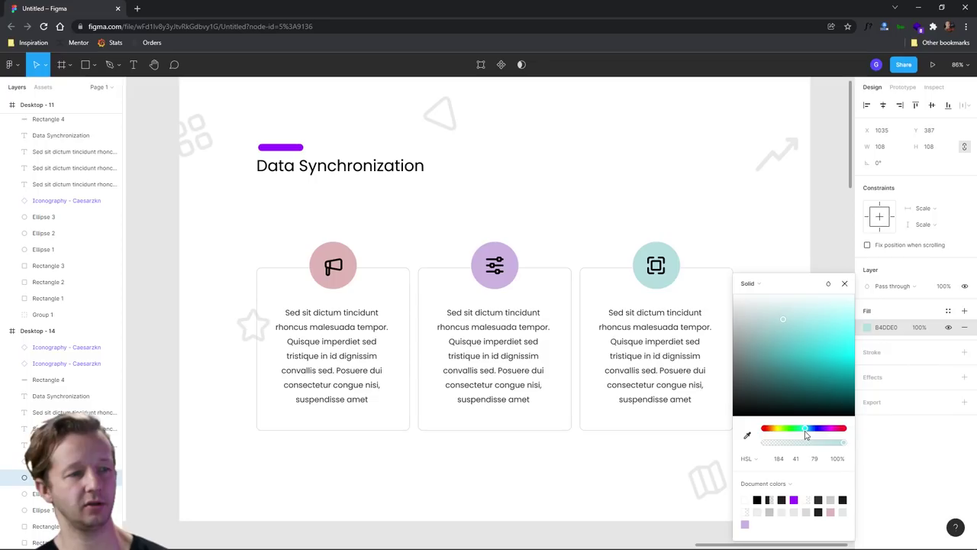
Step: Sample the middle circle's lavender for the accent bar above the Desktop - 14 heading and shift its hue to pale green
click(269, 147)
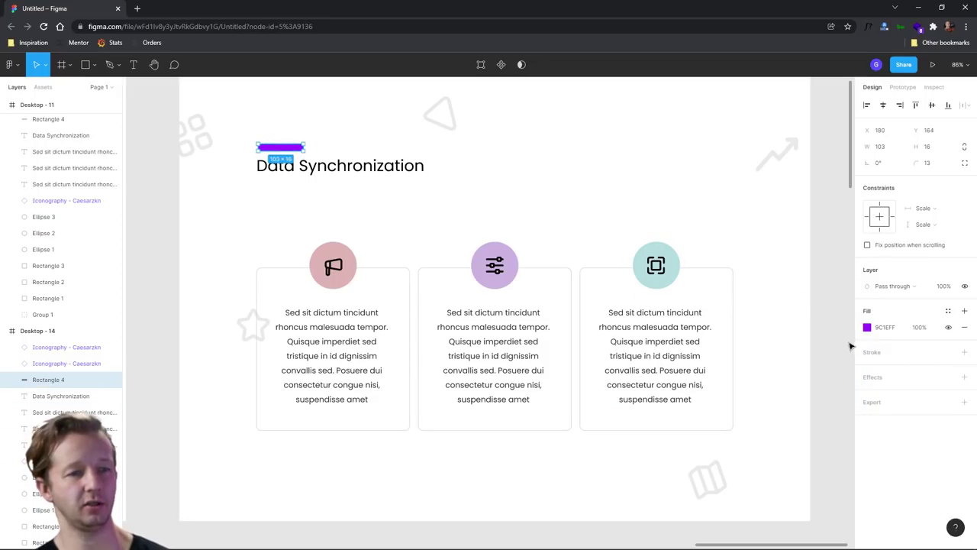
key(i)
click(497, 246)
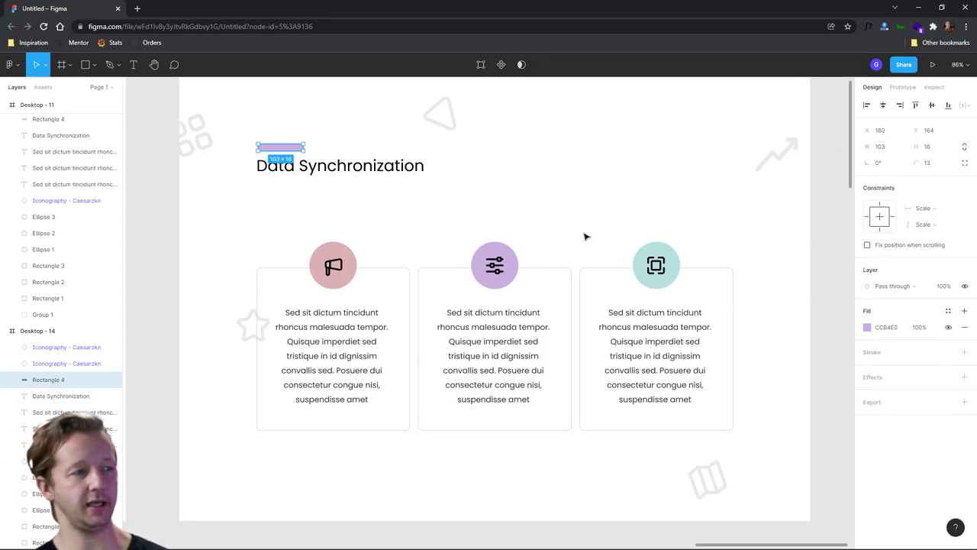
click(868, 328)
drag(823, 425, 795, 432)
click(656, 207)
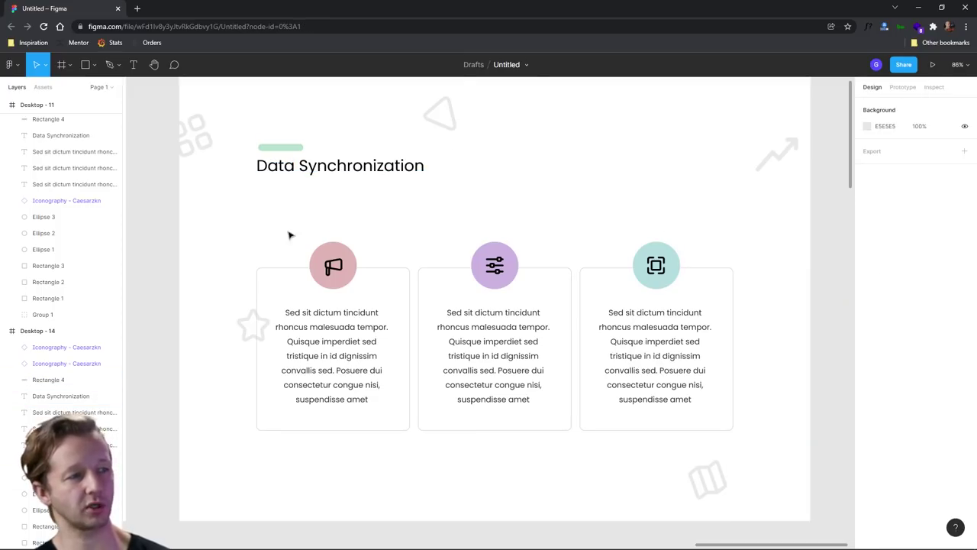
Step: Set the color opacity of the grouped background icons in Desktop - 14 to 100%
ctrl+scroll(665, 221, down, 3)
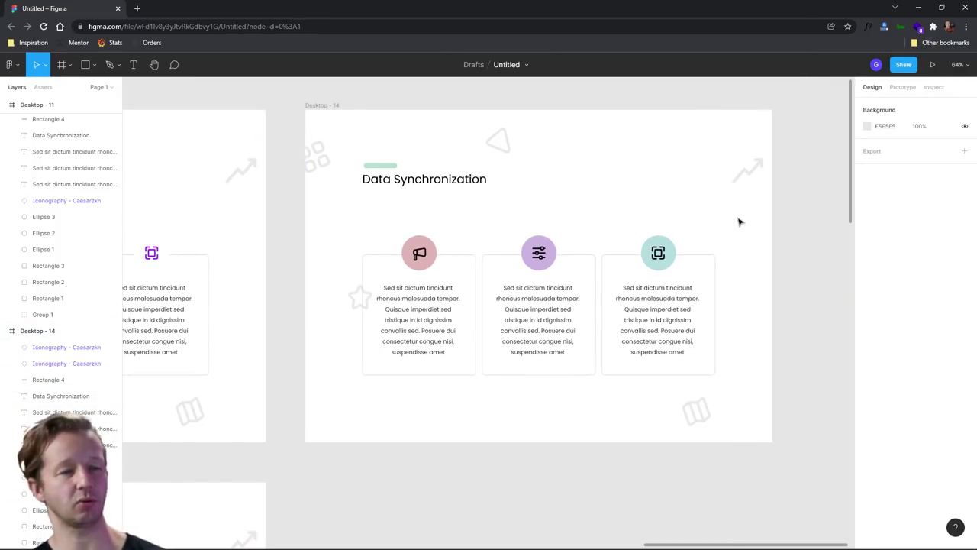
ctrl+scroll(710, 226, up, 1)
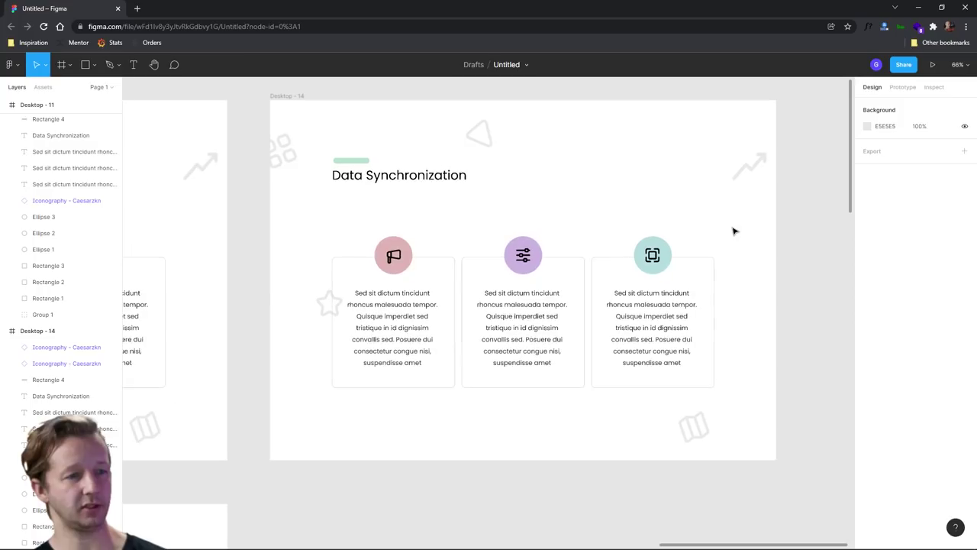
click(752, 174)
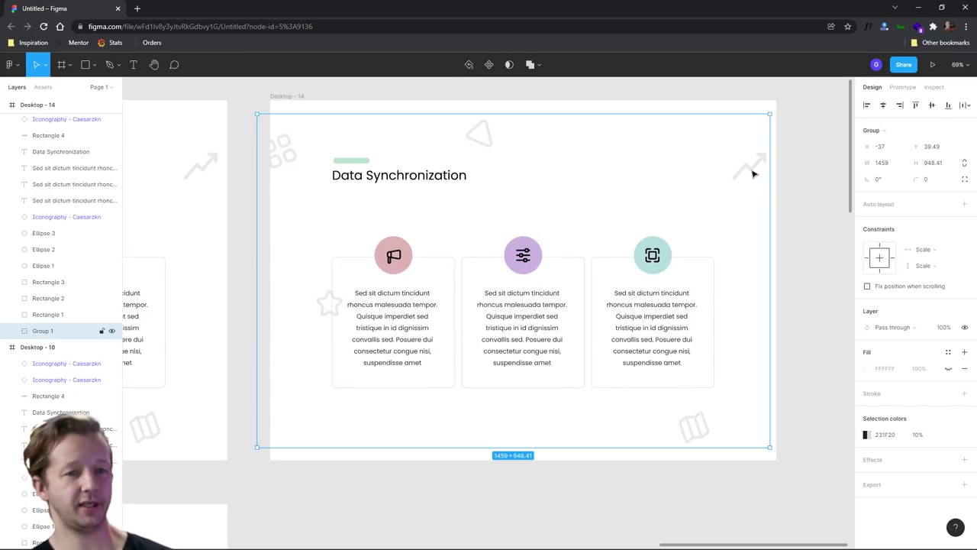
click(867, 434)
click(924, 435)
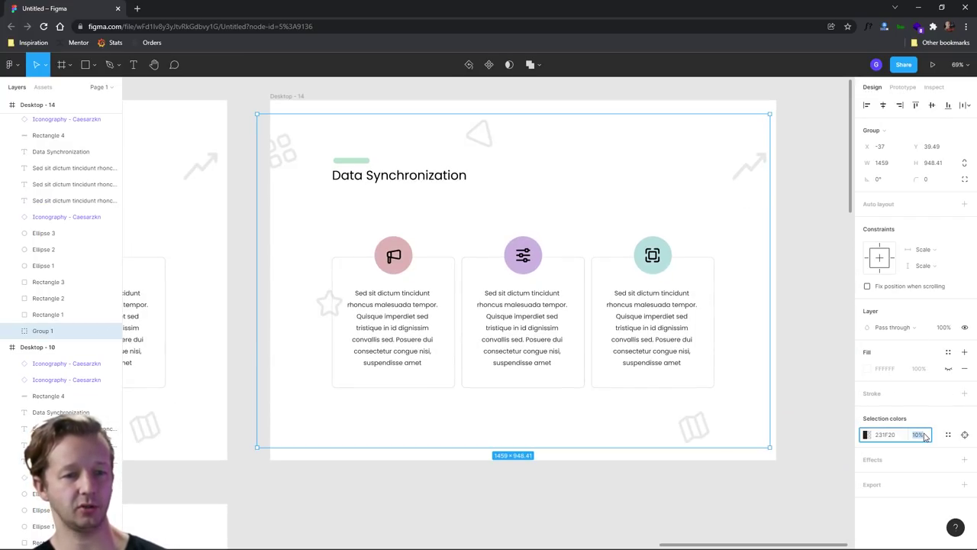
text(100)
key(Return)
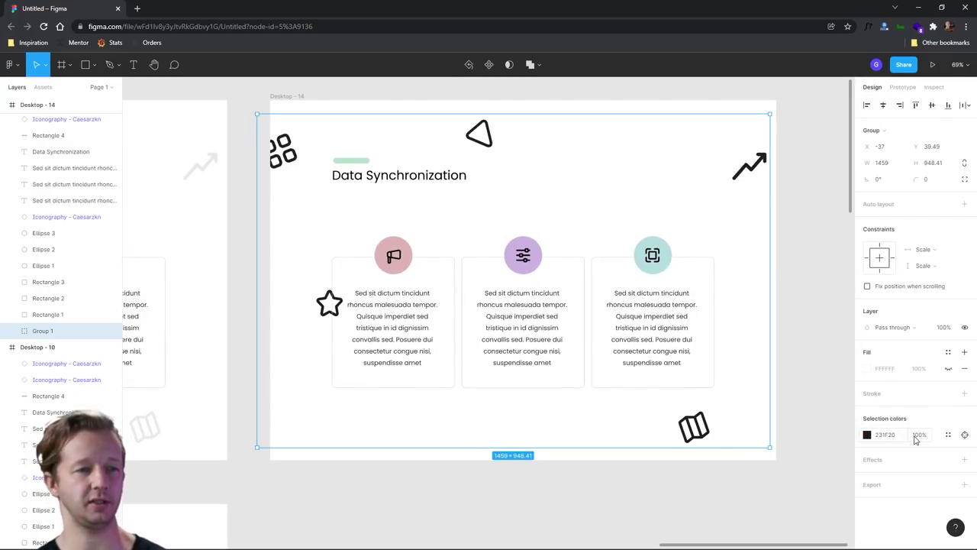
click(821, 374)
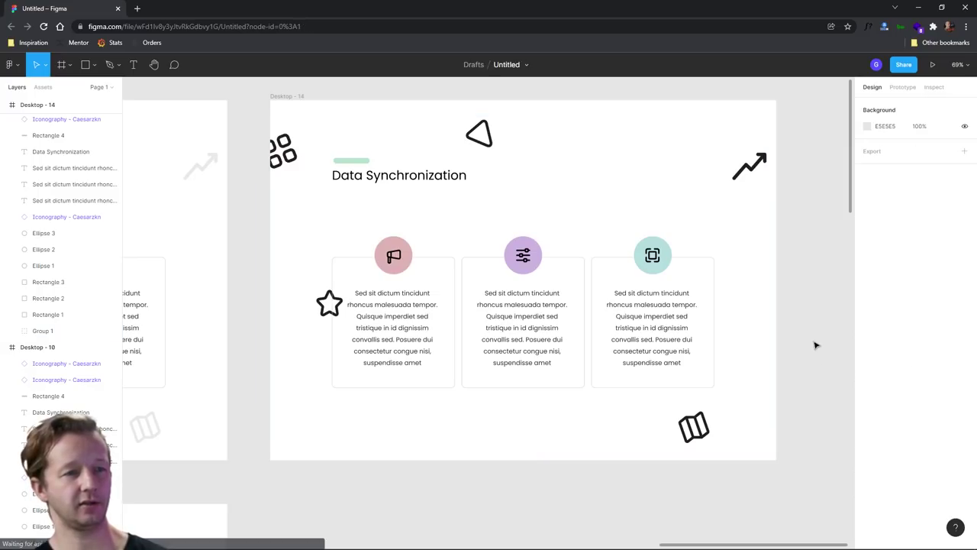
Step: Recolor the grouped background icons with the pale teal B4DDE0 sampled from the third card's circle
click(754, 171)
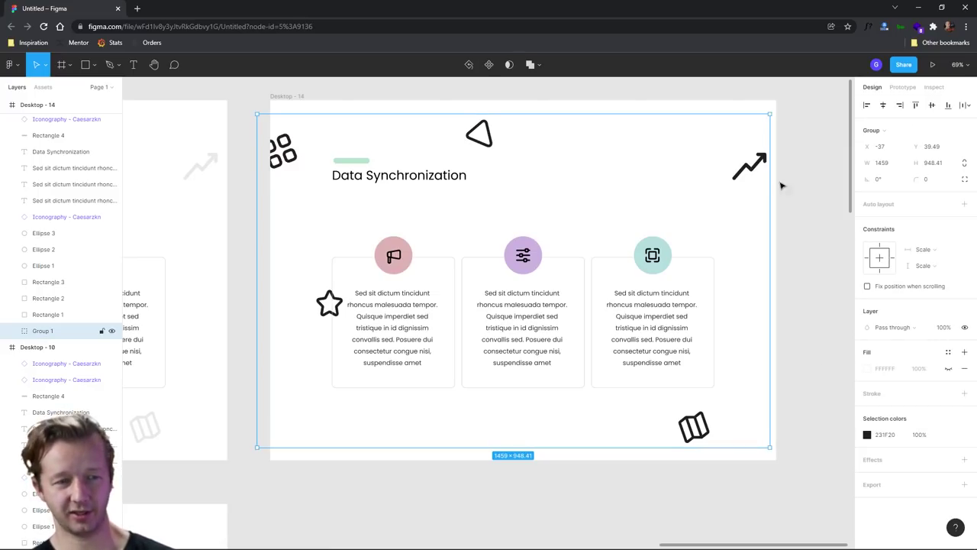
click(867, 434)
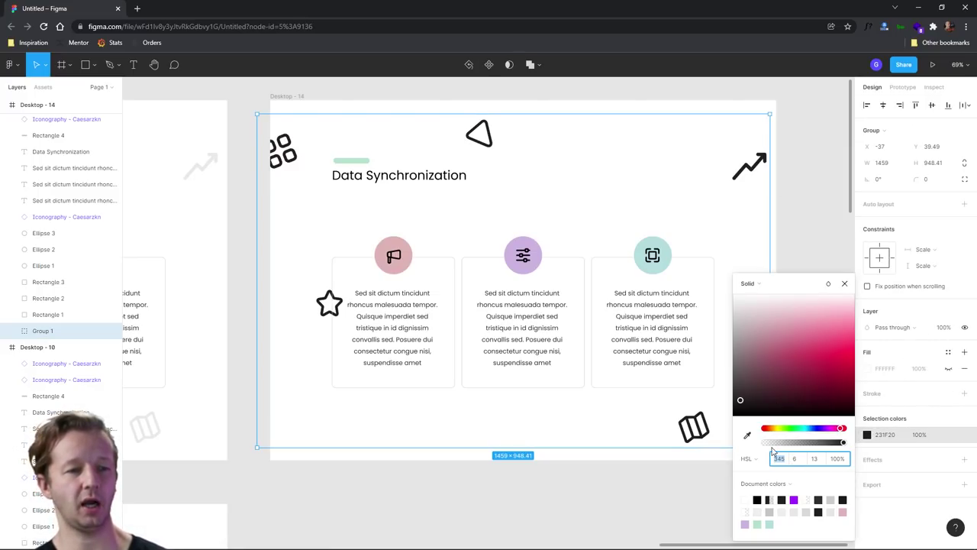
click(747, 435)
click(654, 241)
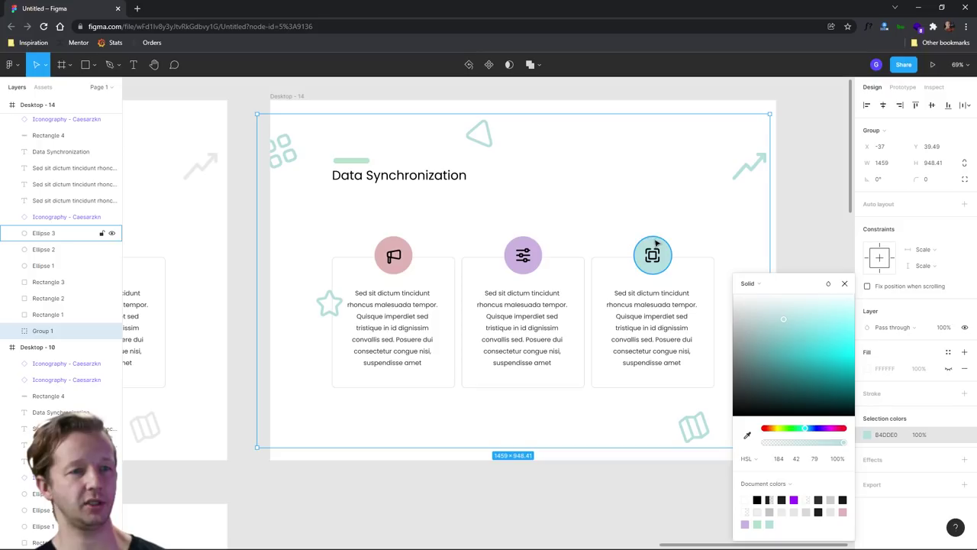
click(717, 201)
Step: Ungroup the background icons in Desktop - 14
click(746, 173)
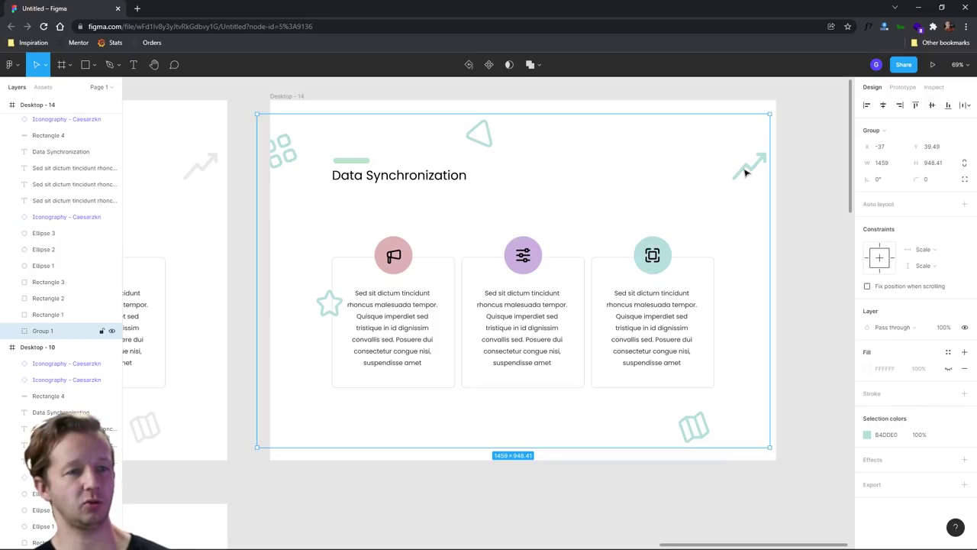
right_click(746, 173)
click(764, 306)
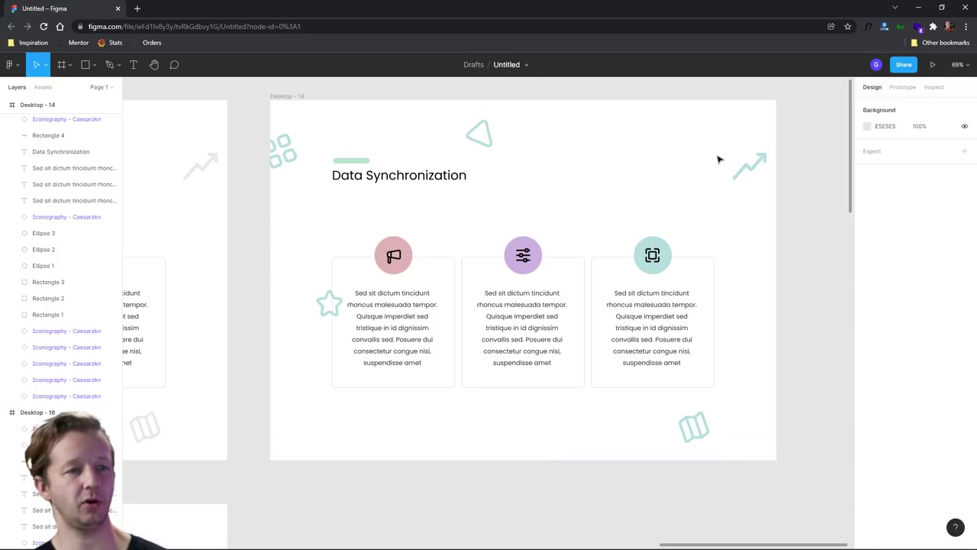
click(500, 142)
click(867, 525)
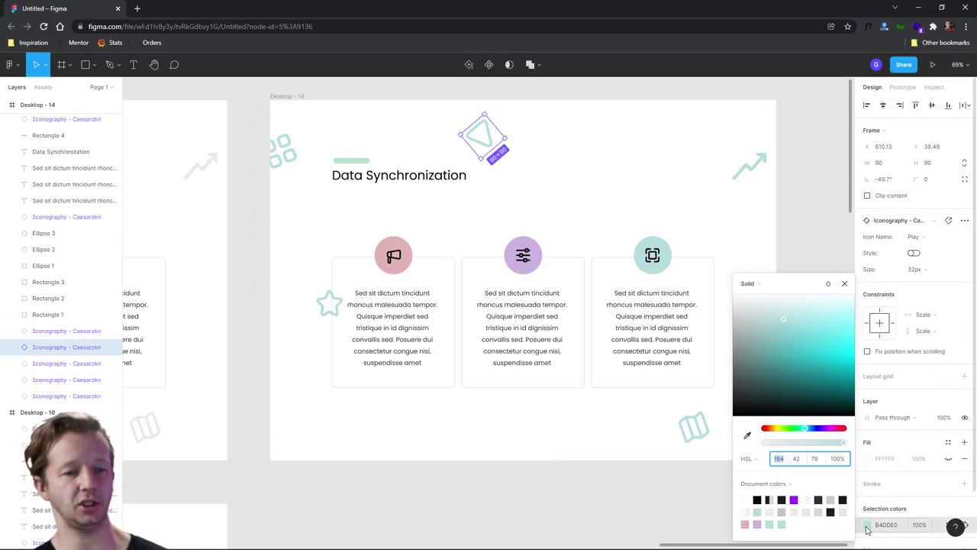
drag(803, 432, 777, 433)
click(294, 154)
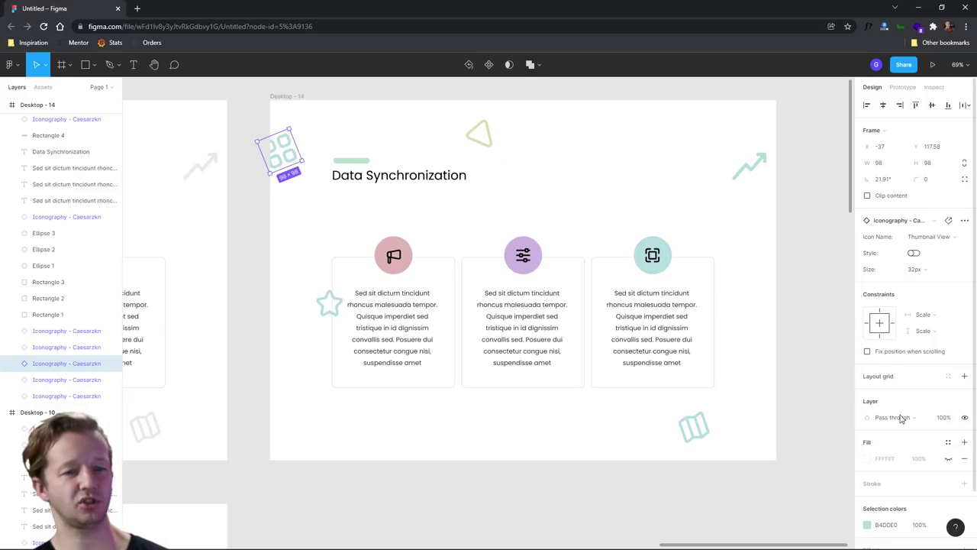
click(867, 524)
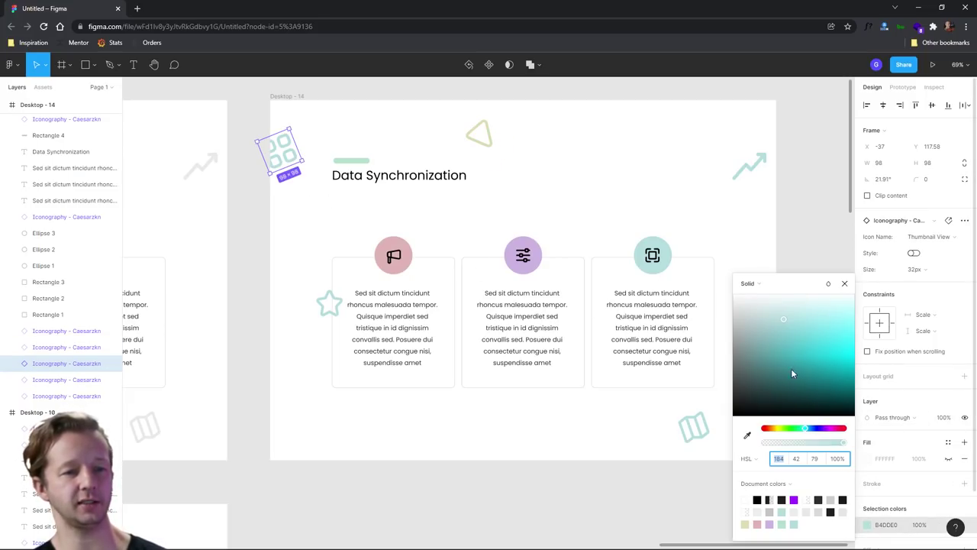
click(636, 181)
key(Tab)
key(ctrl+alt+a)
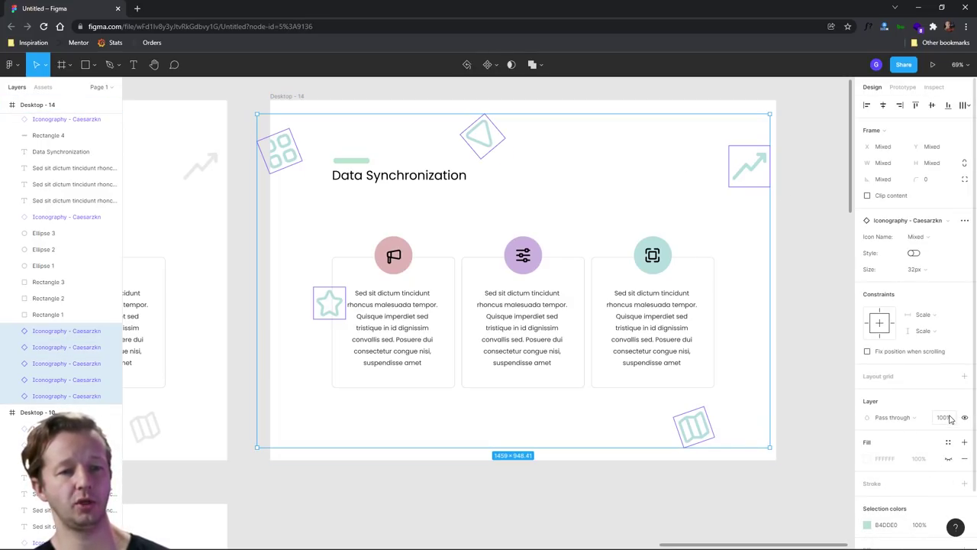
click(595, 195)
Step: Shift the hue of the triangle background icon to 68 for a pale yellow-green, and shift the four-square grid icon's hue to pale pink
click(482, 138)
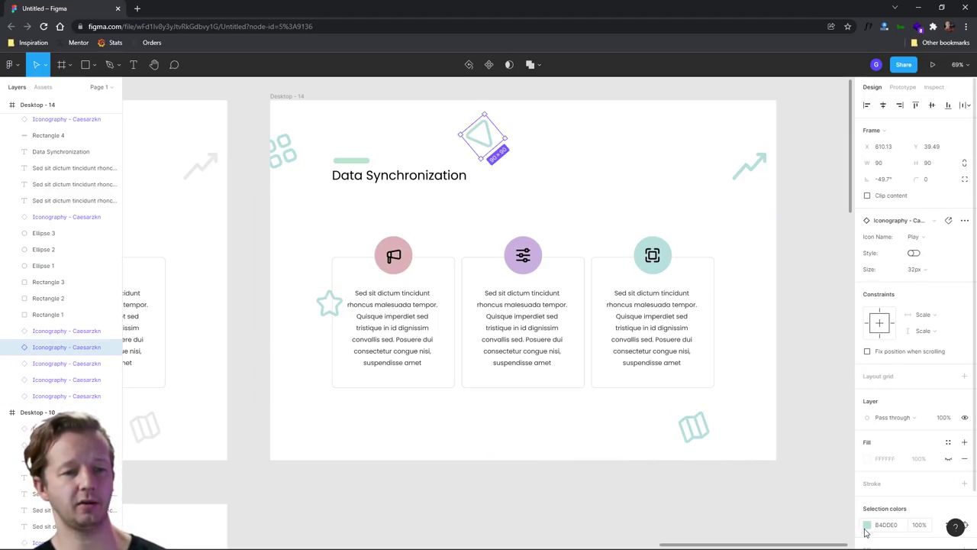
click(867, 524)
drag(805, 432, 778, 432)
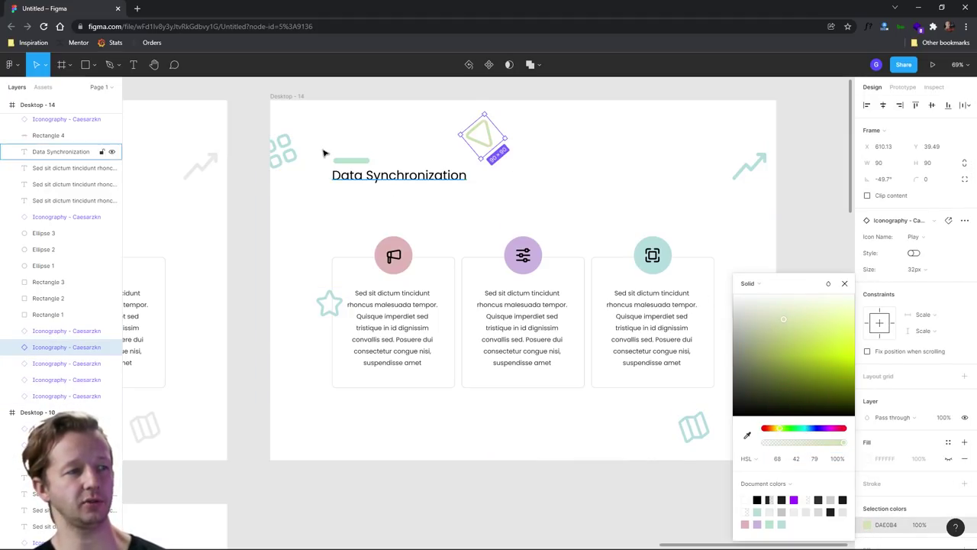
click(281, 150)
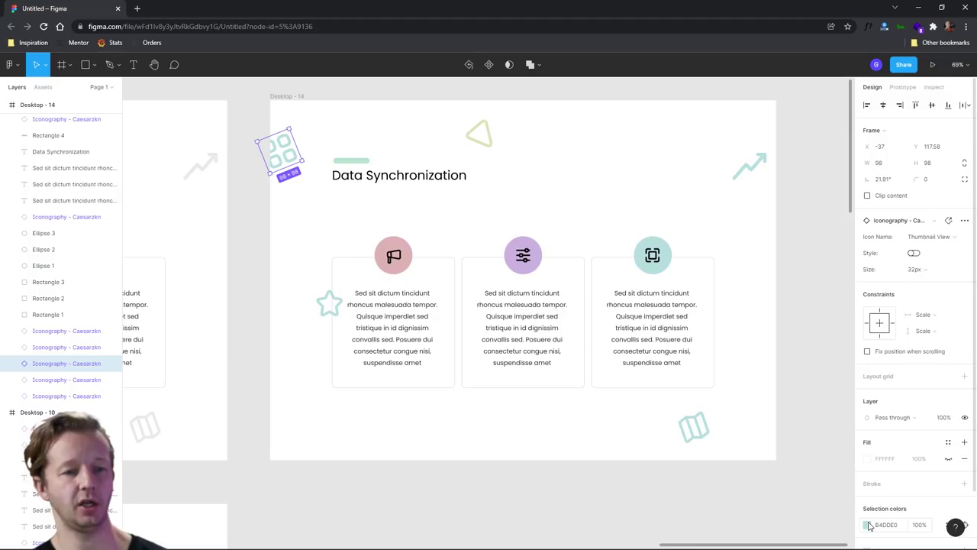
click(868, 524)
drag(800, 432, 766, 432)
Step: Shift the hue of the map background icon to 302 for a pale magenta, keeping saturation 42 and lightness 79
click(328, 304)
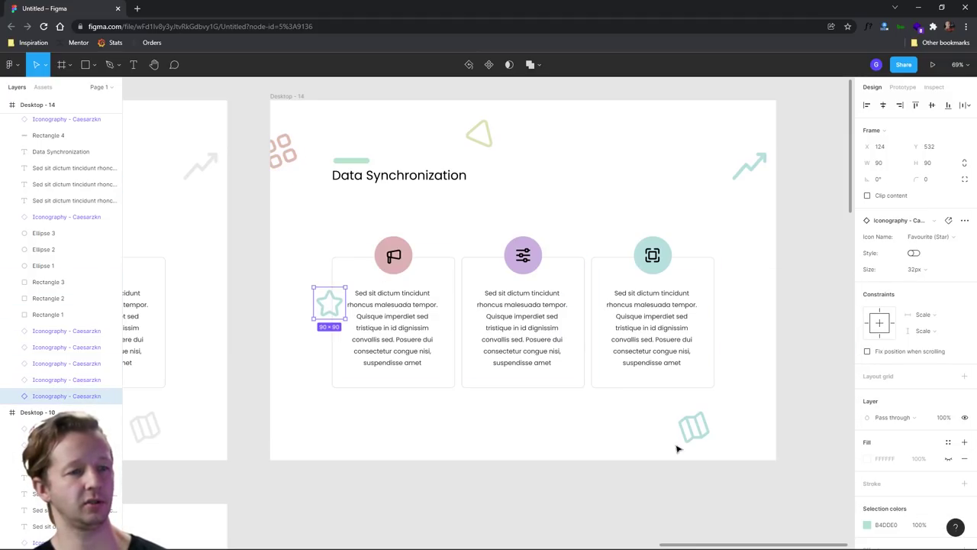
click(680, 449)
click(693, 427)
click(867, 525)
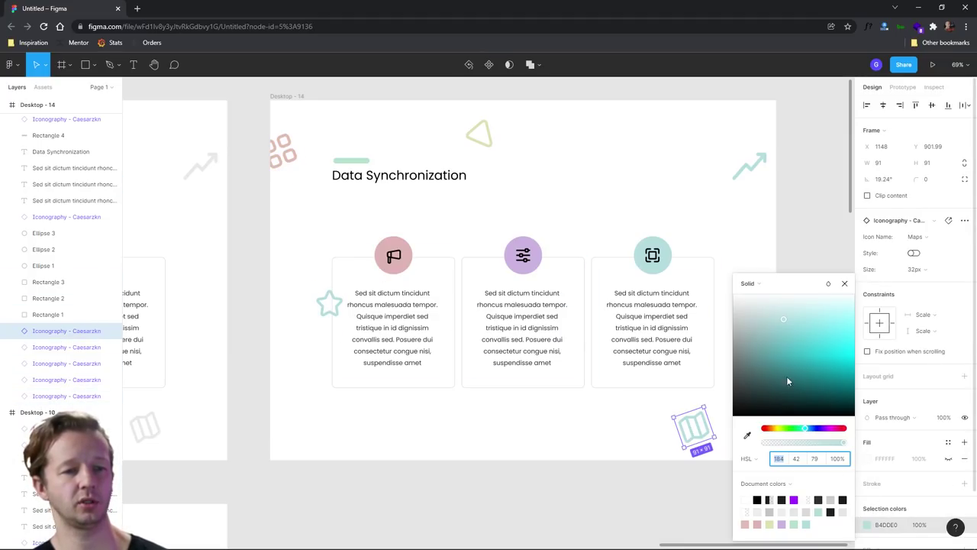
click(828, 432)
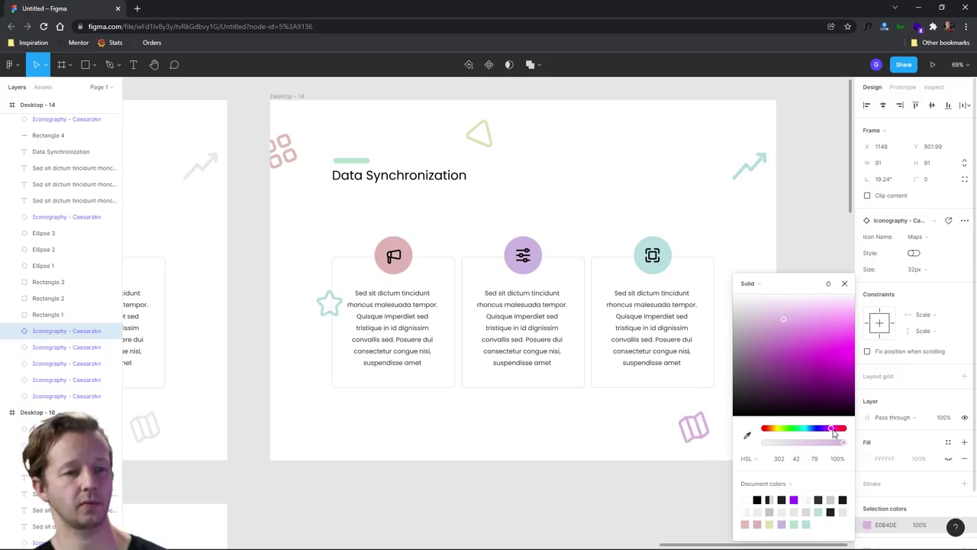
click(787, 218)
Step: Set the layer opacity of all five background icons in Desktop - 14 to 50%
click(740, 164)
shift+click(482, 133)
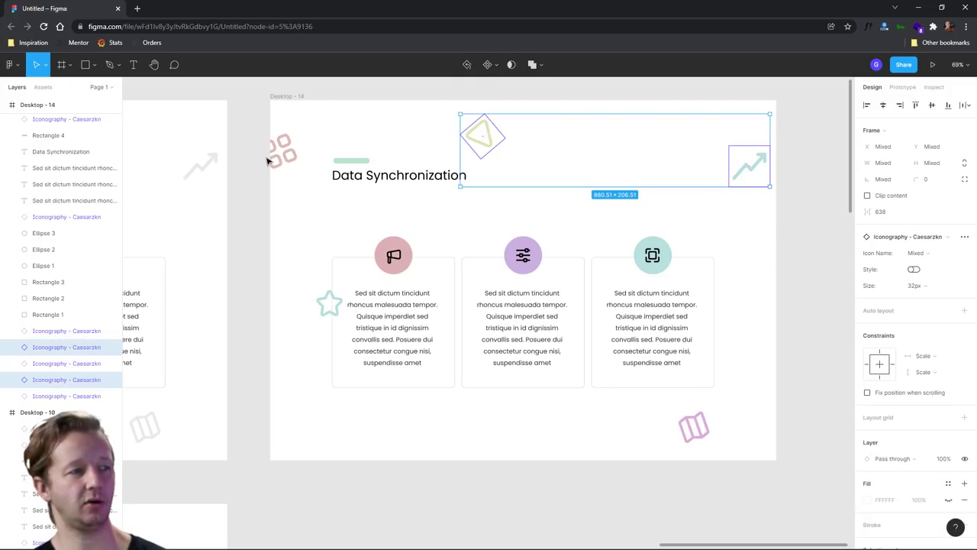
shift+click(279, 150)
shift+click(321, 293)
shift+click(695, 422)
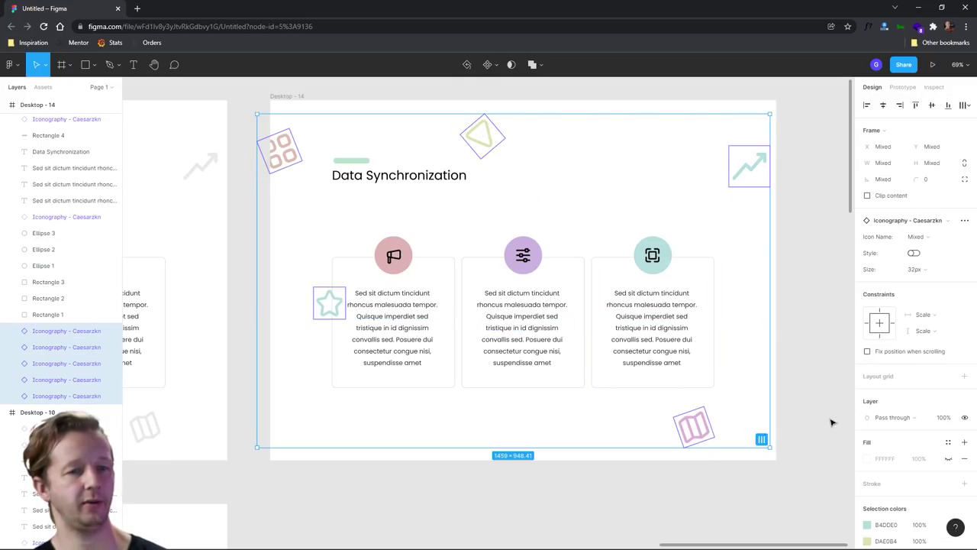
click(943, 418)
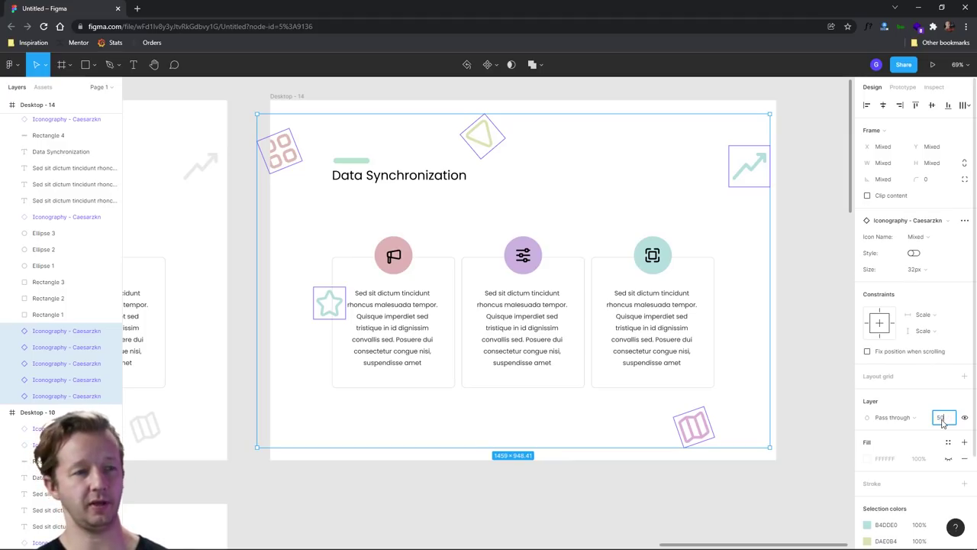
key(Return)
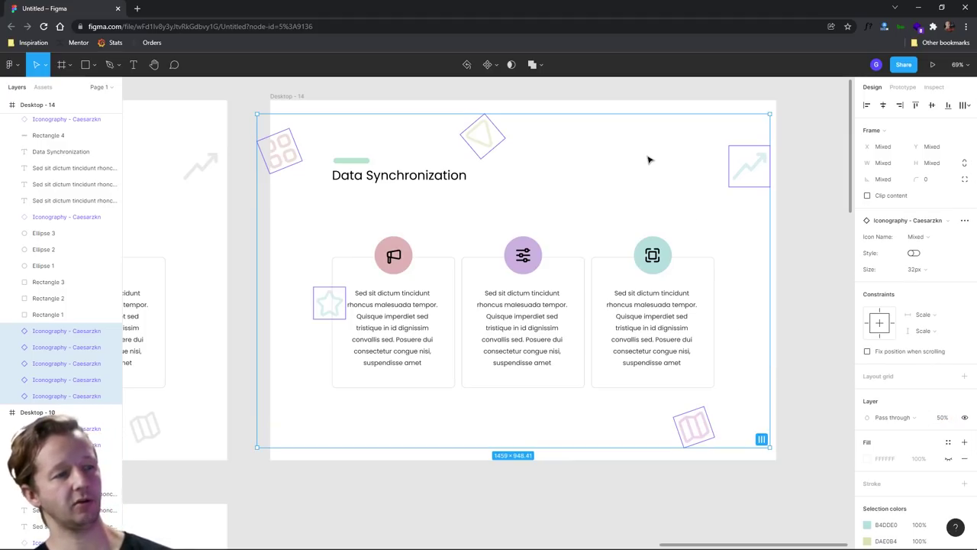
click(647, 160)
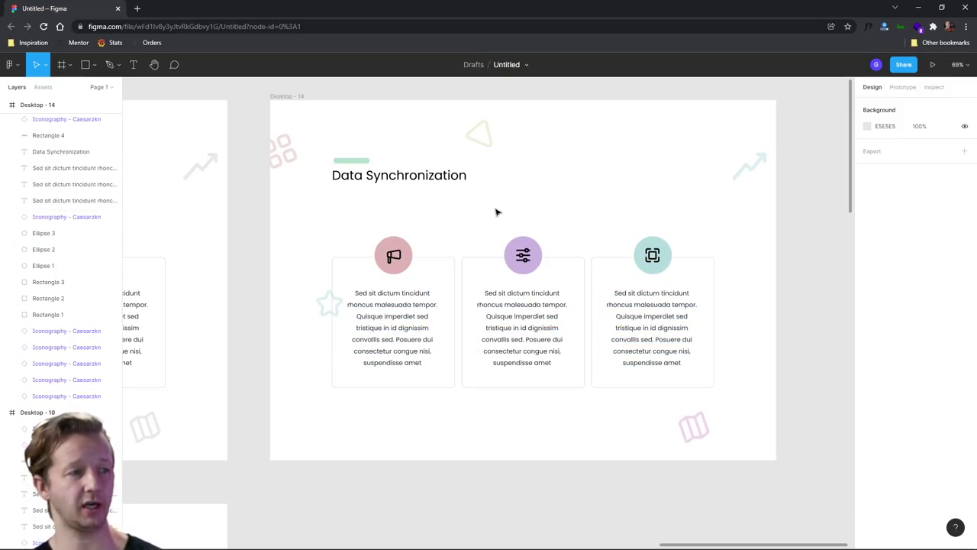
Step: Duplicate the Desktop - 14 frame and place the copy directly below it
scroll(625, 198, down, 5)
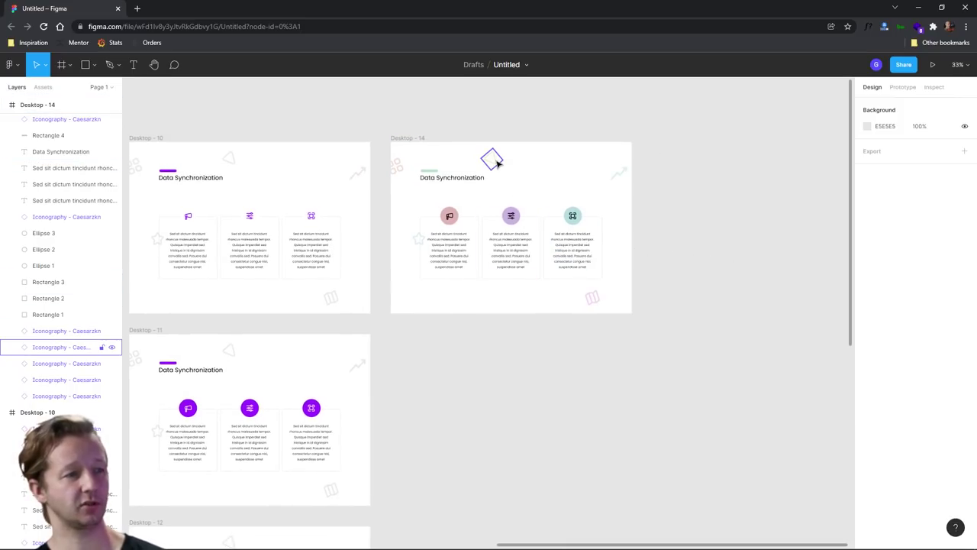
scroll(560, 217, up, 3)
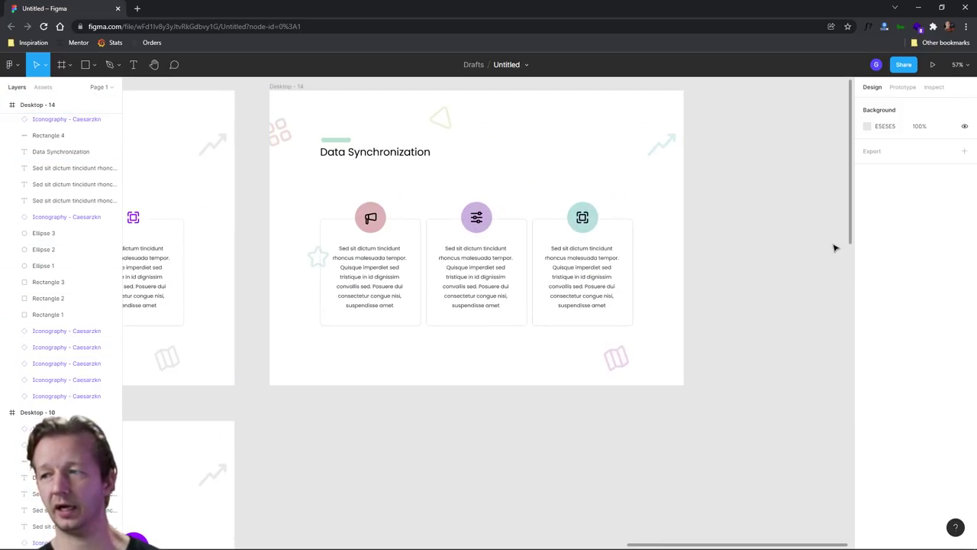
click(317, 90)
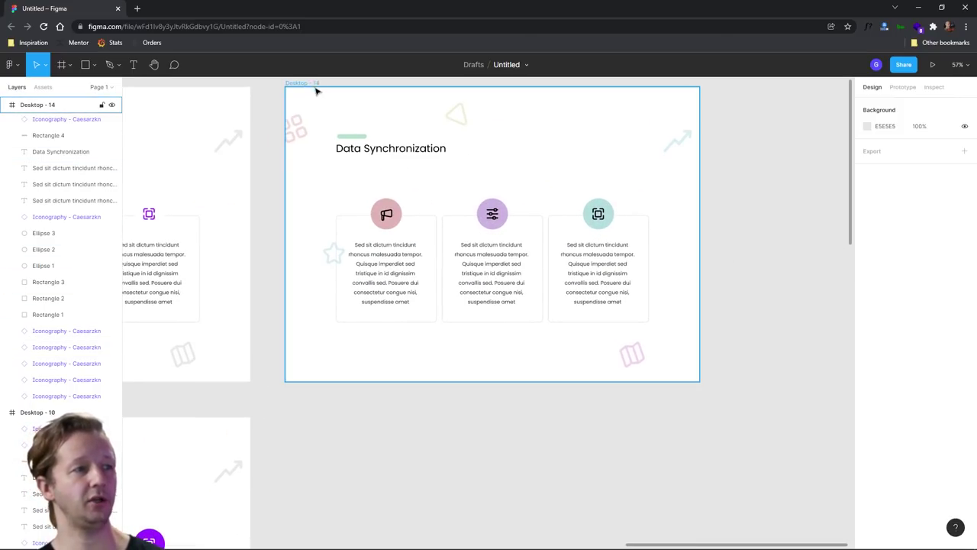
alt+drag(309, 86, 284, 416)
click(340, 405)
Step: Change the Desktop - 15 frame's background fill to a pale warm off-white, EFEEED, with hue 40
scroll(654, 305, down, 5)
ctrl+scroll(392, 298, up, 5)
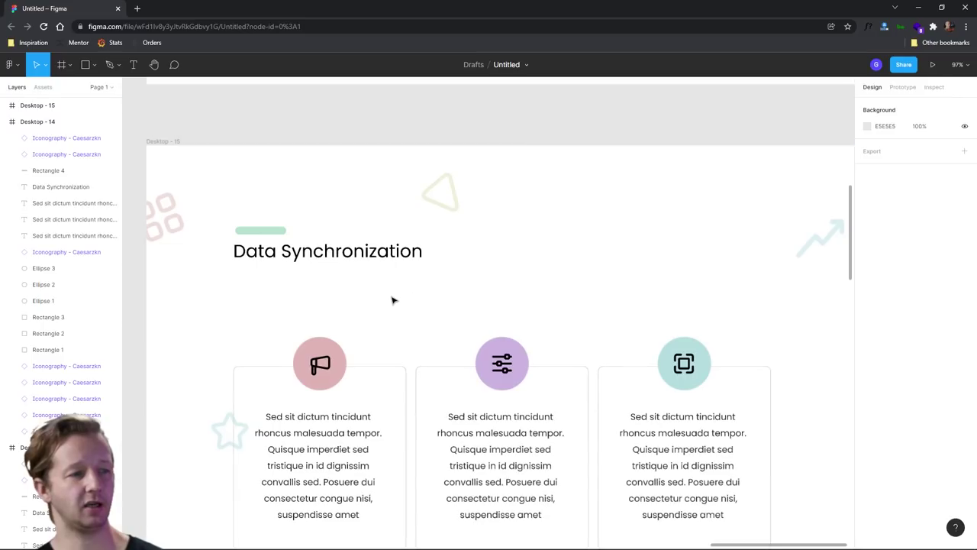
ctrl+scroll(448, 282, down, 2)
ctrl+scroll(448, 283, down, 3)
click(246, 136)
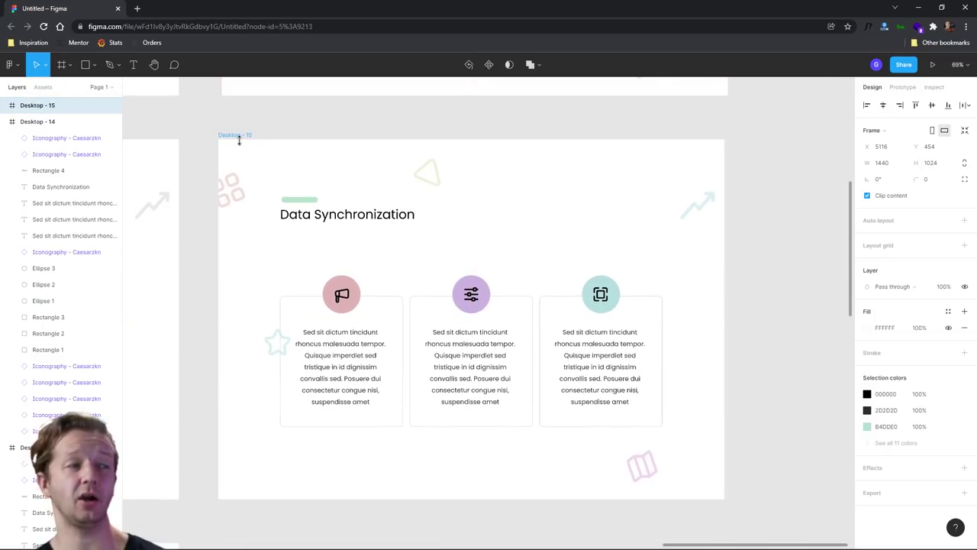
click(870, 329)
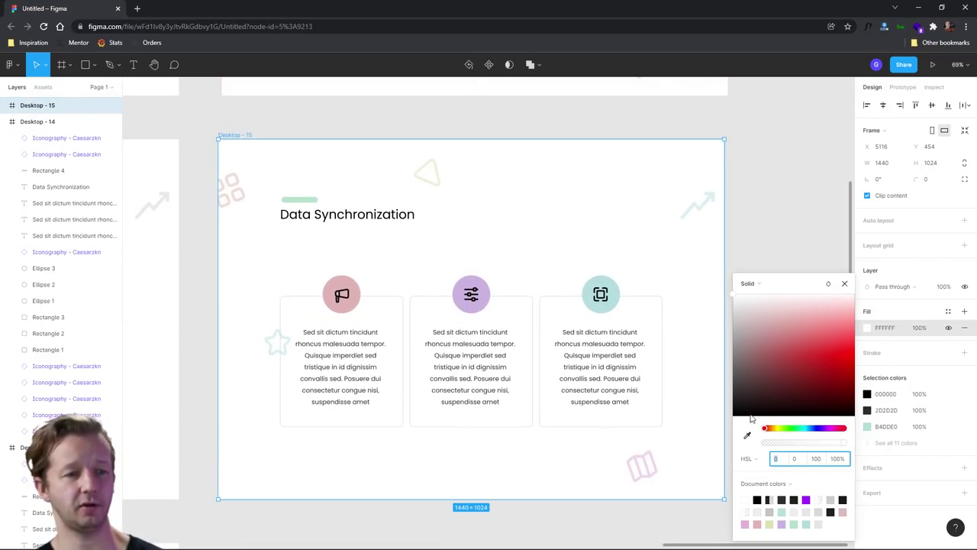
drag(777, 432, 773, 432)
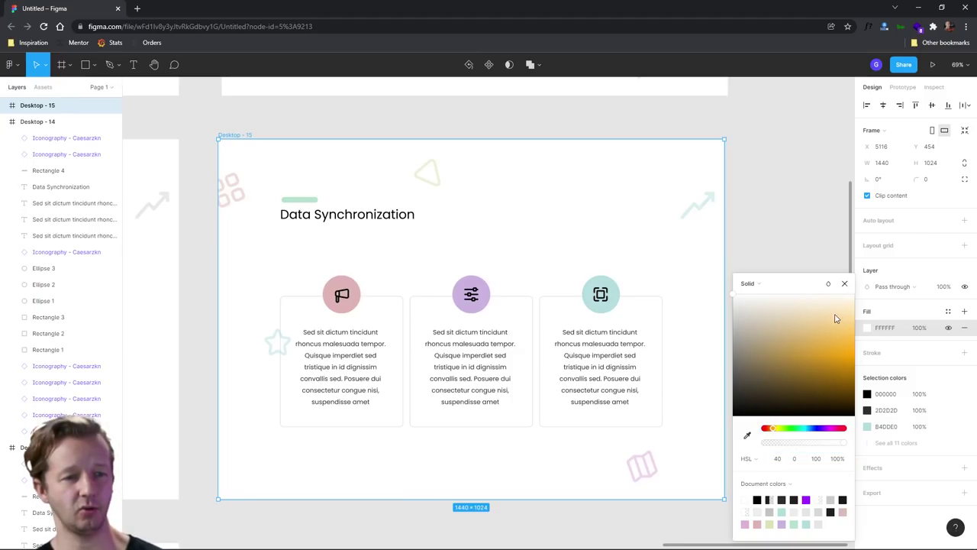
click(741, 305)
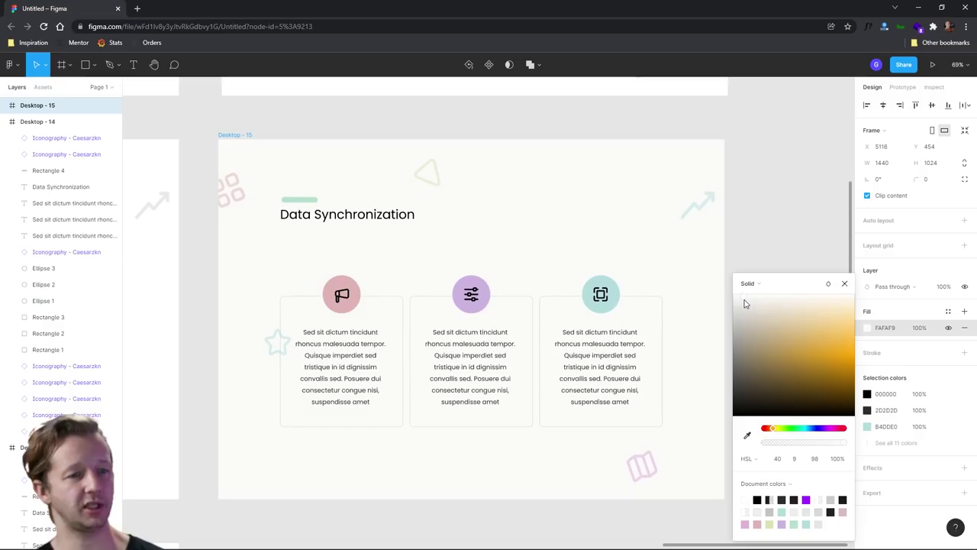
drag(745, 304, 741, 308)
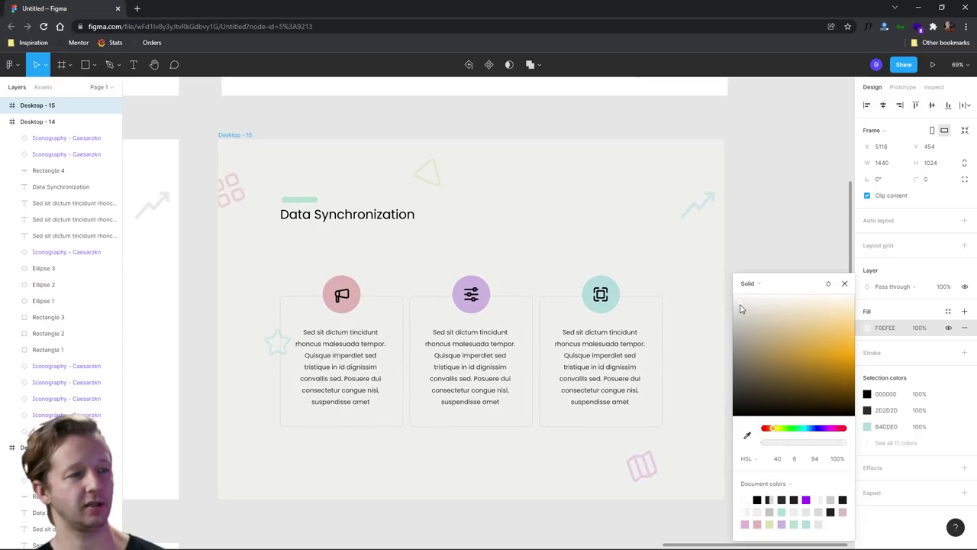
click(697, 204)
Step: Remove the outlines from all three card rectangles in Desktop - 15 and give them a white fill (fff)
click(647, 298)
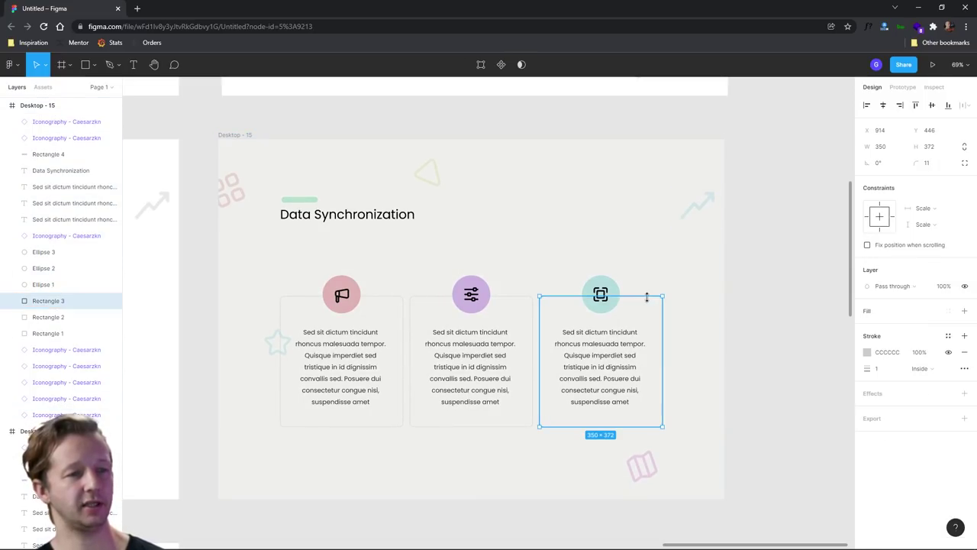
shift+click(510, 301)
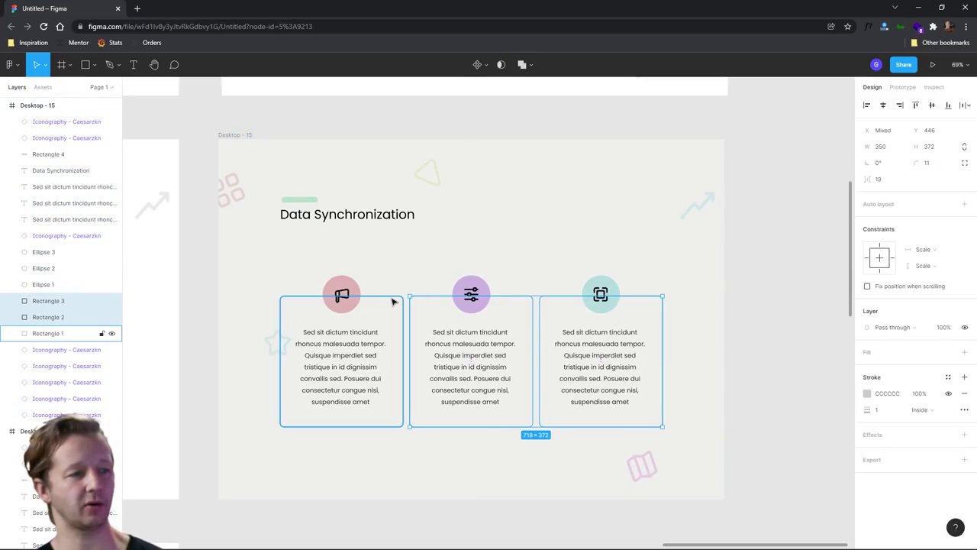
shift+click(392, 300)
click(964, 395)
click(964, 352)
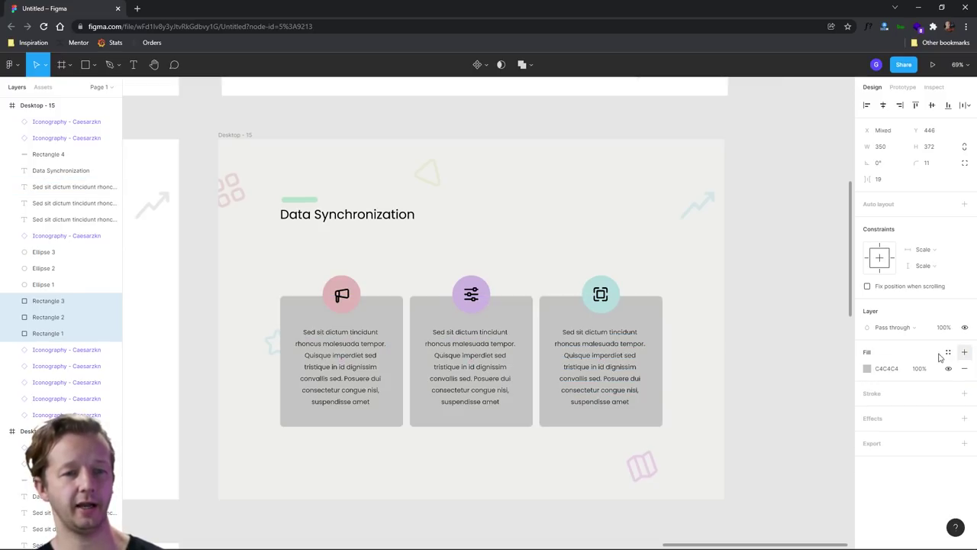
click(867, 369)
text(fff)
key(Return)
click(748, 387)
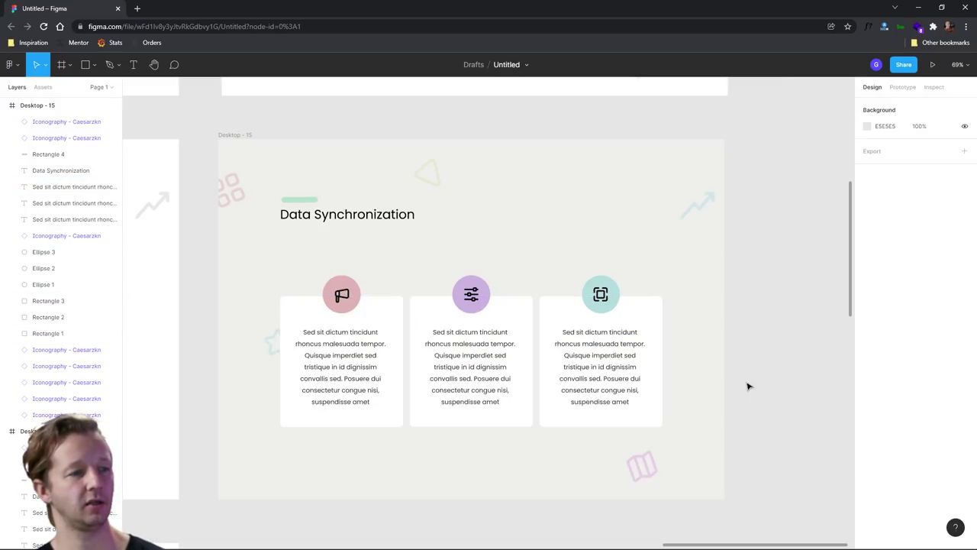
Step: Duplicate the Desktop - 15 frame and place the copy beside Desktop - 14, at the end of the first row
scroll(737, 441, up, 2)
scroll(657, 409, left, 1)
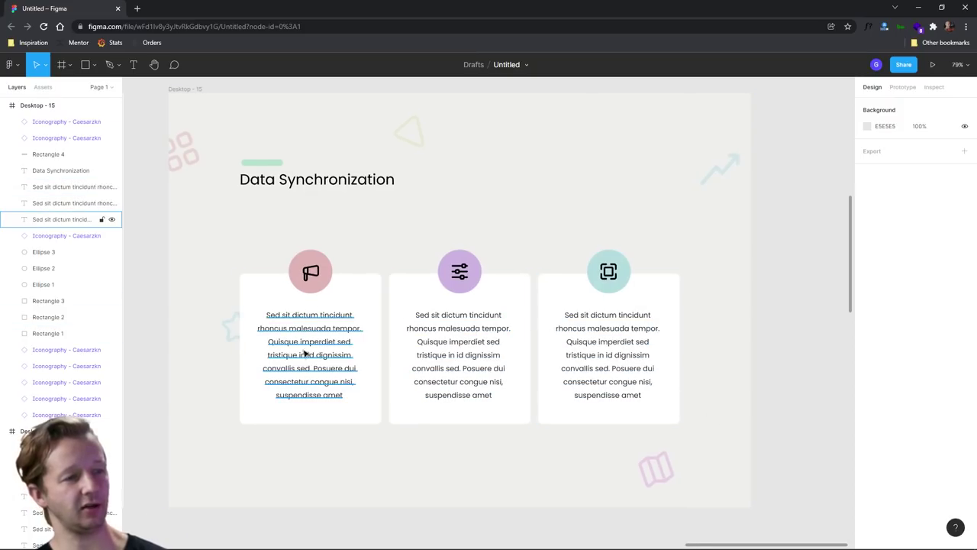
scroll(715, 307, down, 3)
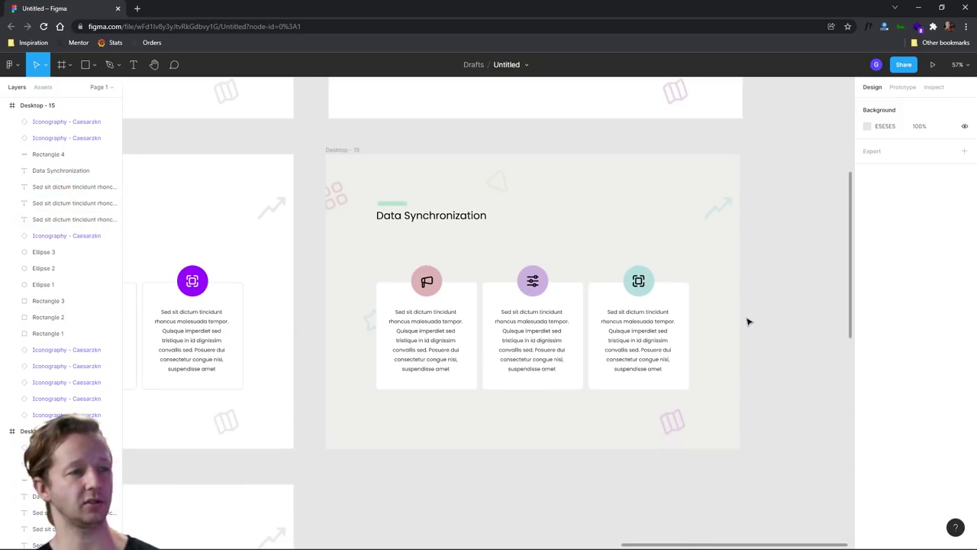
scroll(748, 321, down, 4)
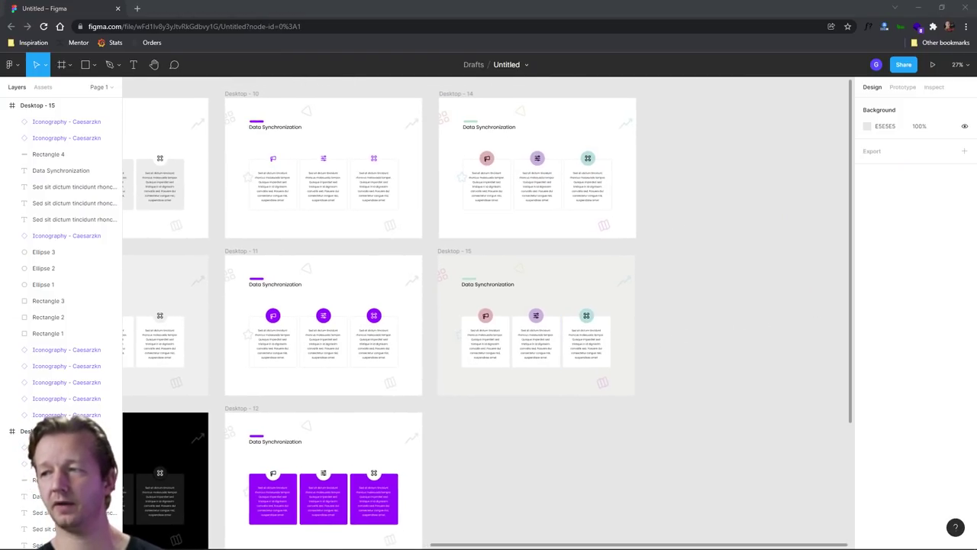
click(696, 364)
click(459, 249)
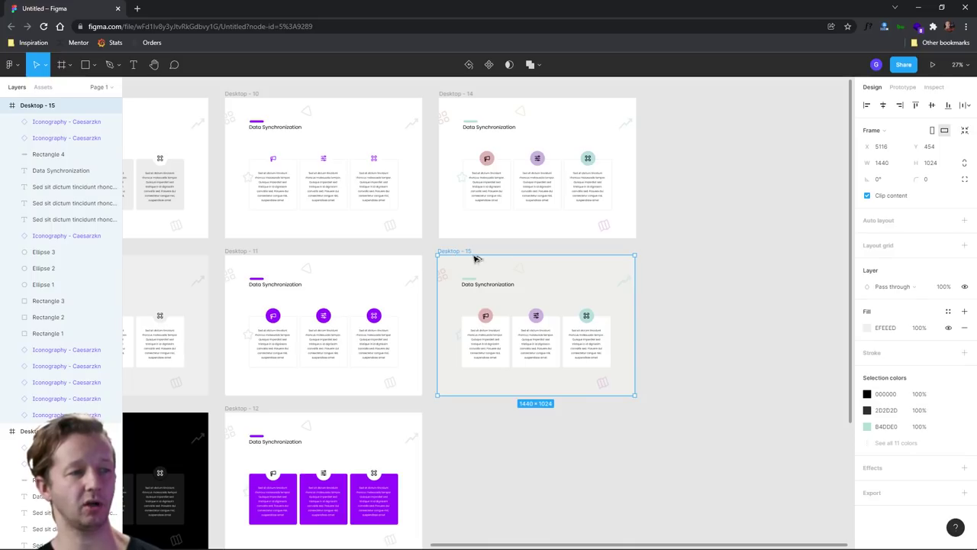
drag(473, 258, 655, 98)
click(722, 98)
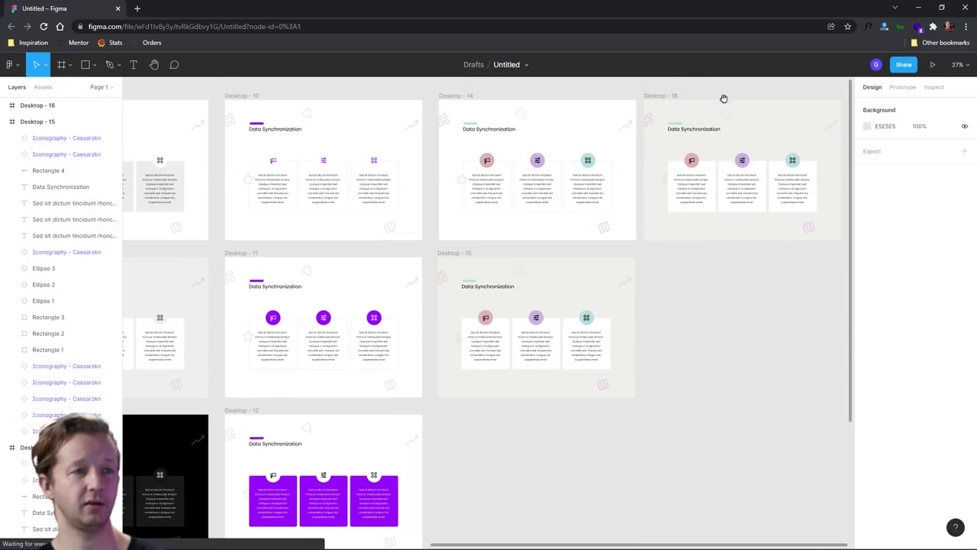
Step: Change the Desktop - 16 frame's background fill to a saturated blue with hue 216, saturation 100 and lightness about 44
drag(722, 98, 508, 191)
scroll(508, 192, up, 5)
click(242, 135)
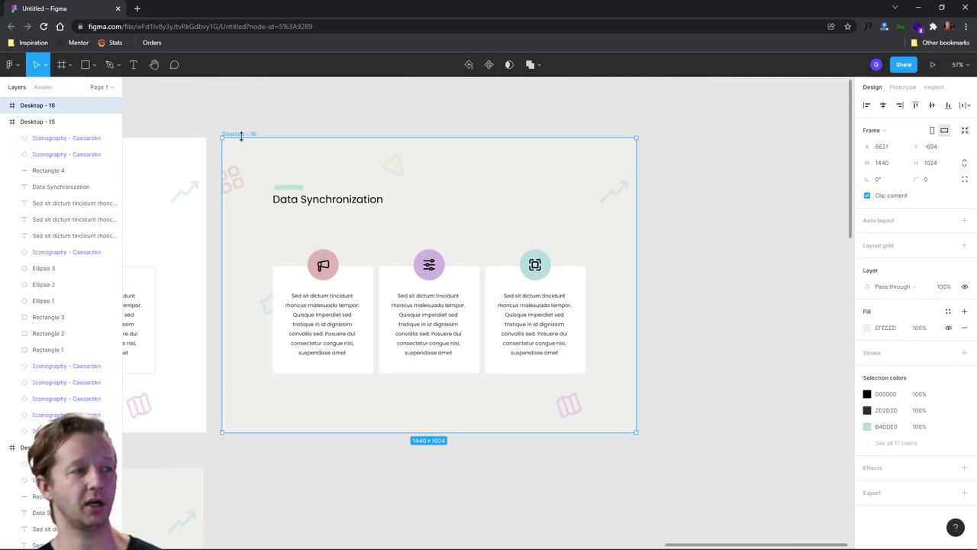
scroll(455, 273, down, 5)
drag(464, 397, 682, 245)
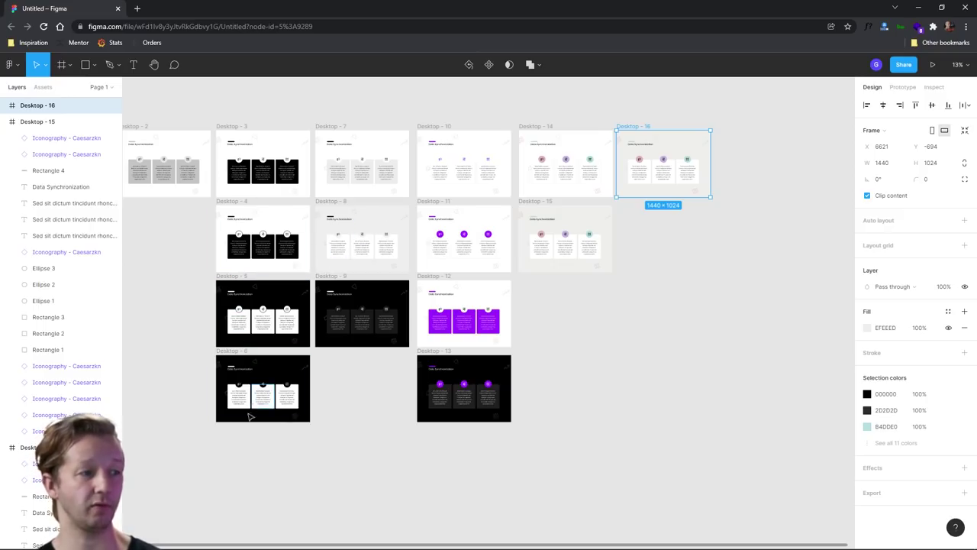
click(720, 283)
scroll(713, 140, up, 5)
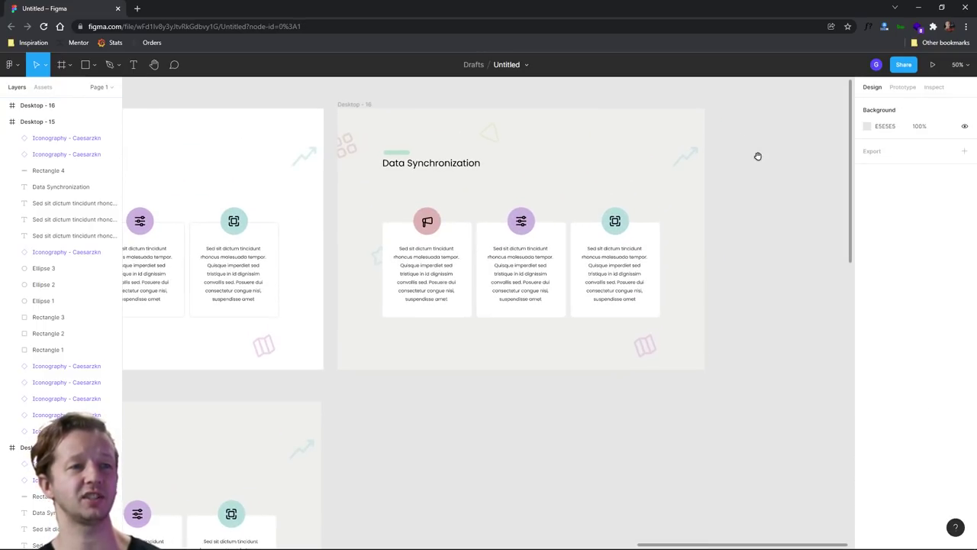
scroll(757, 155, right, 2)
click(283, 135)
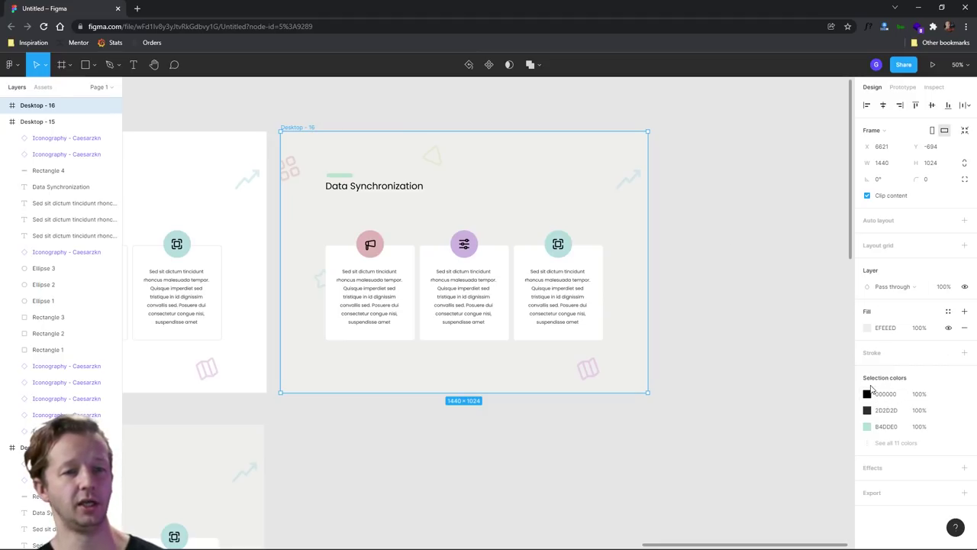
click(868, 330)
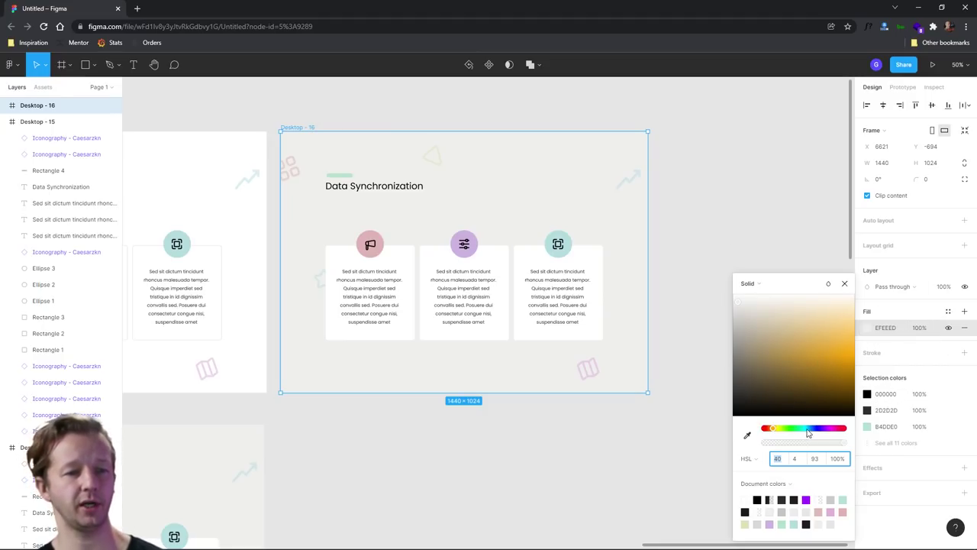
drag(808, 429, 813, 429)
drag(825, 384, 851, 309)
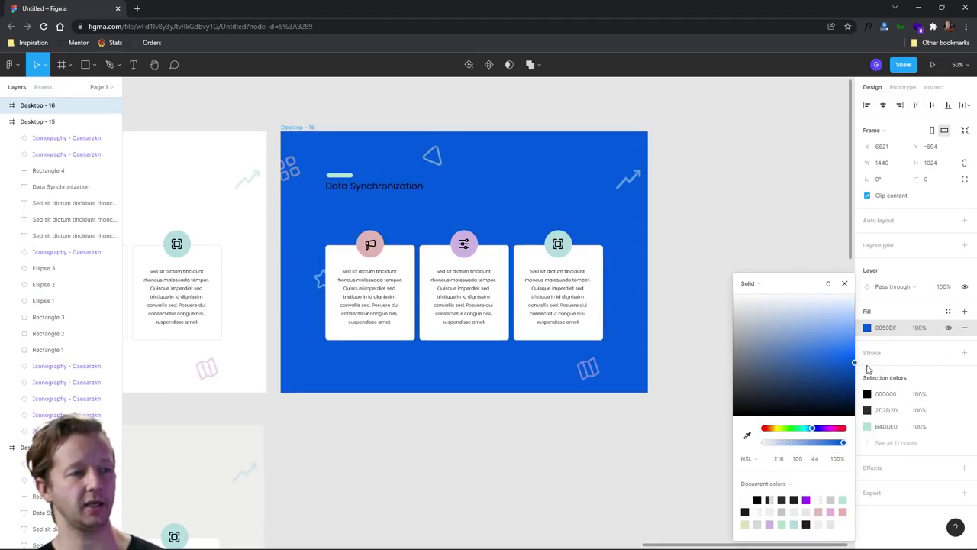
click(699, 185)
Step: Change the Data Synchronization heading in Desktop - 16 to white
scroll(704, 187, up, 3)
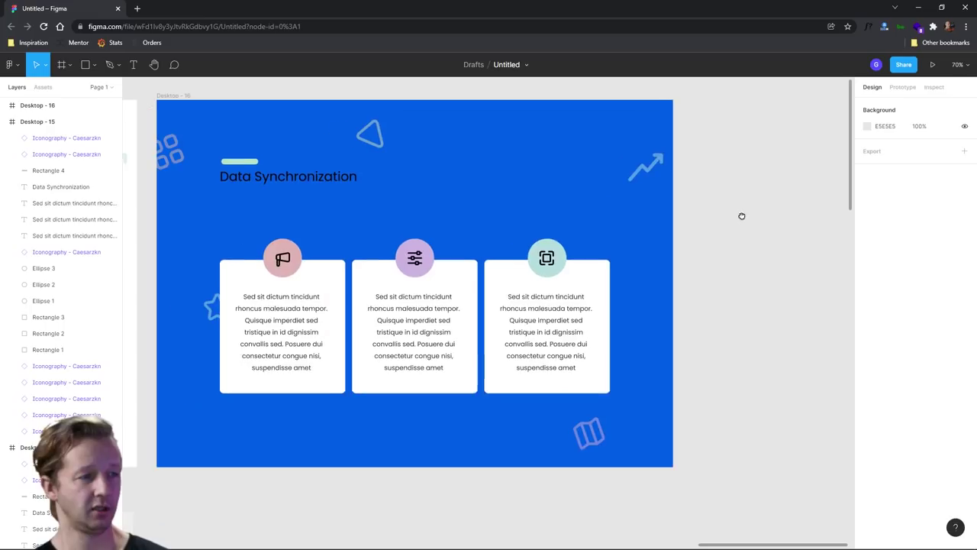
click(306, 181)
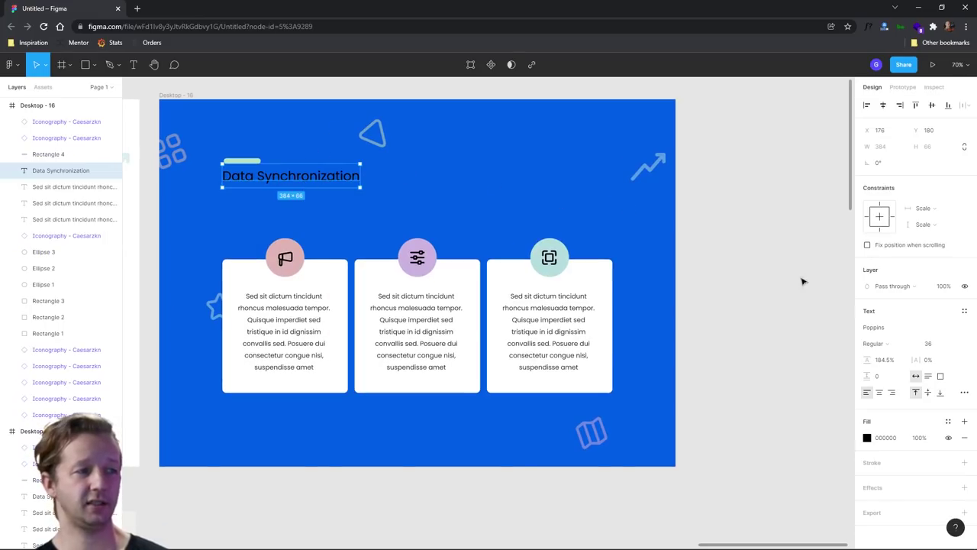
click(867, 437)
drag(766, 364, 731, 186)
click(735, 237)
drag(718, 229, 786, 223)
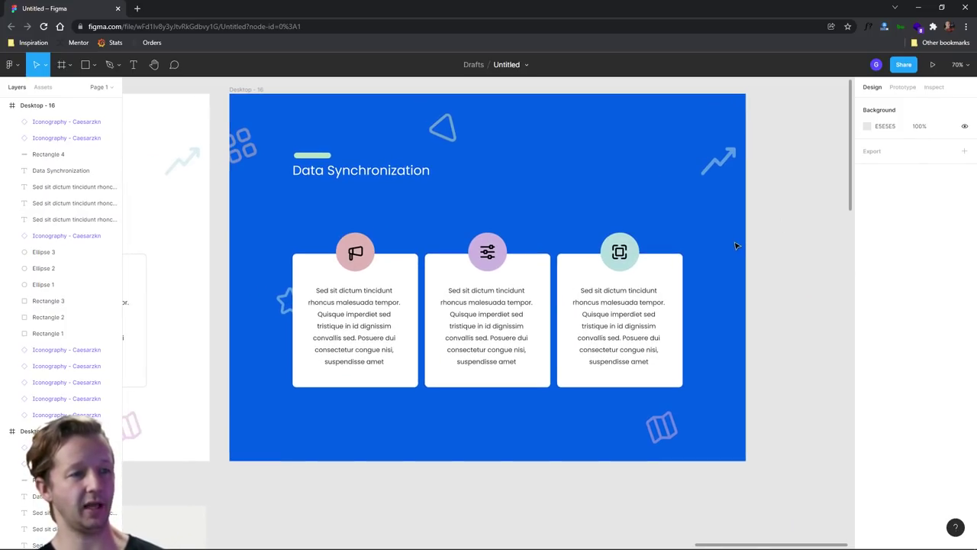
click(535, 279)
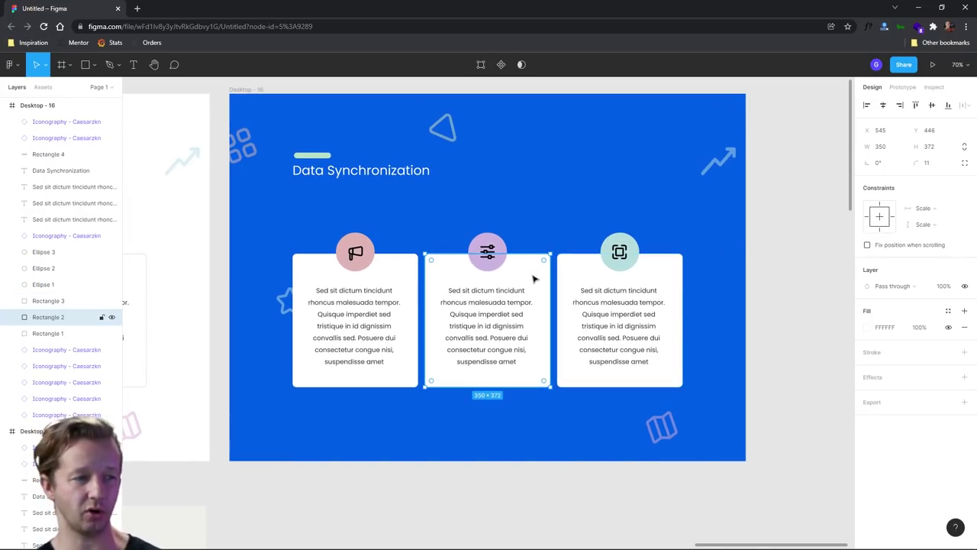
scroll(756, 290, down, 3)
drag(786, 292, 731, 294)
click(731, 295)
scroll(580, 305, up, 3)
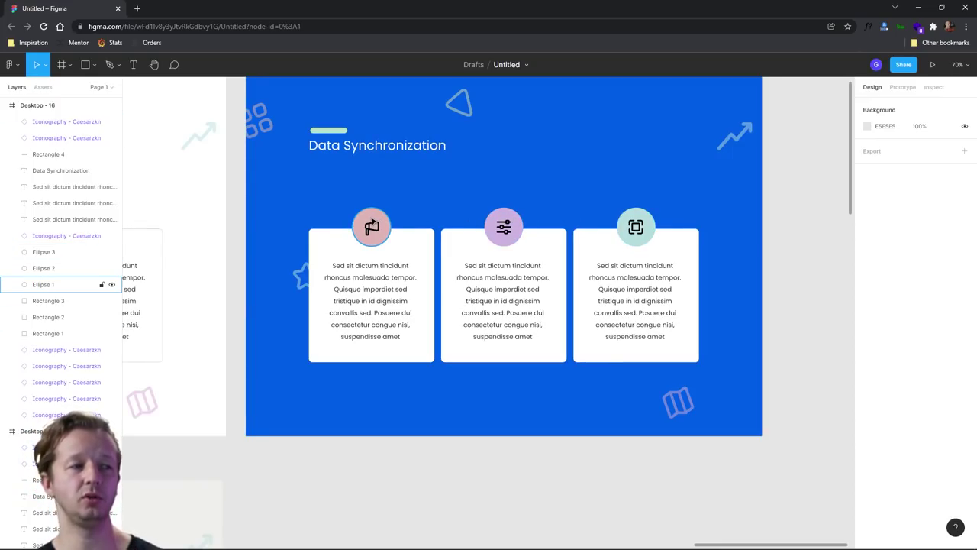
Step: Try a bright red fill, FF2424, on the circle behind the megaphone icon in Desktop - 16, and undo it
scroll(372, 225, up, 4)
click(372, 236)
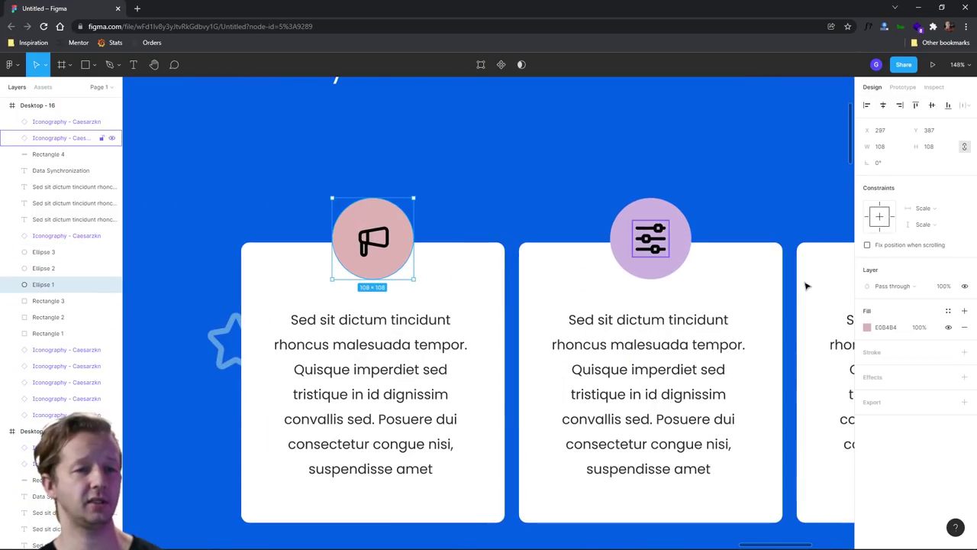
click(867, 328)
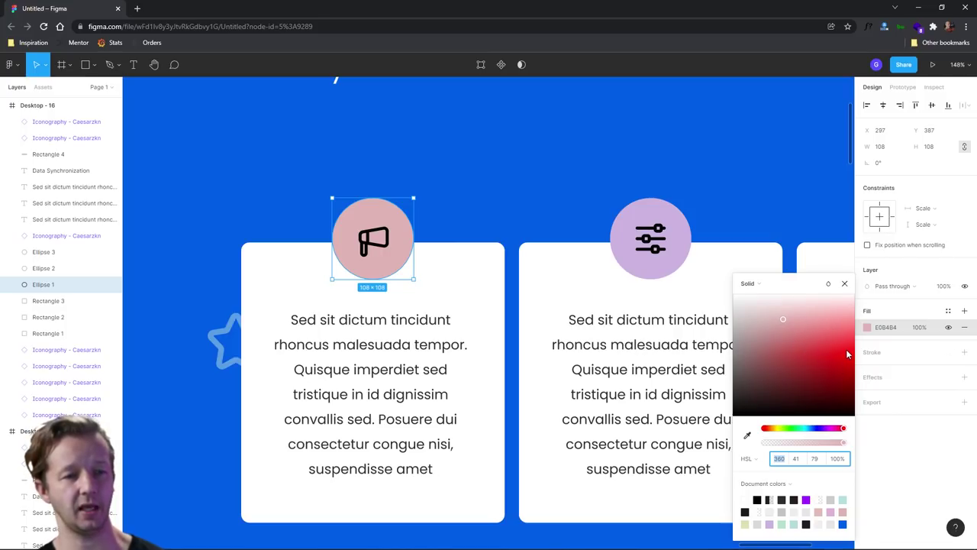
drag(846, 349, 862, 351)
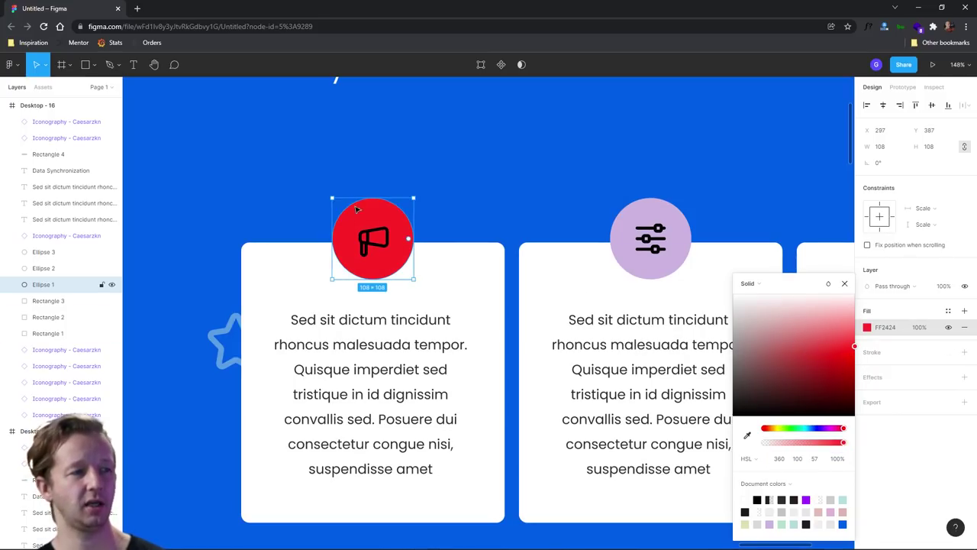
click(380, 175)
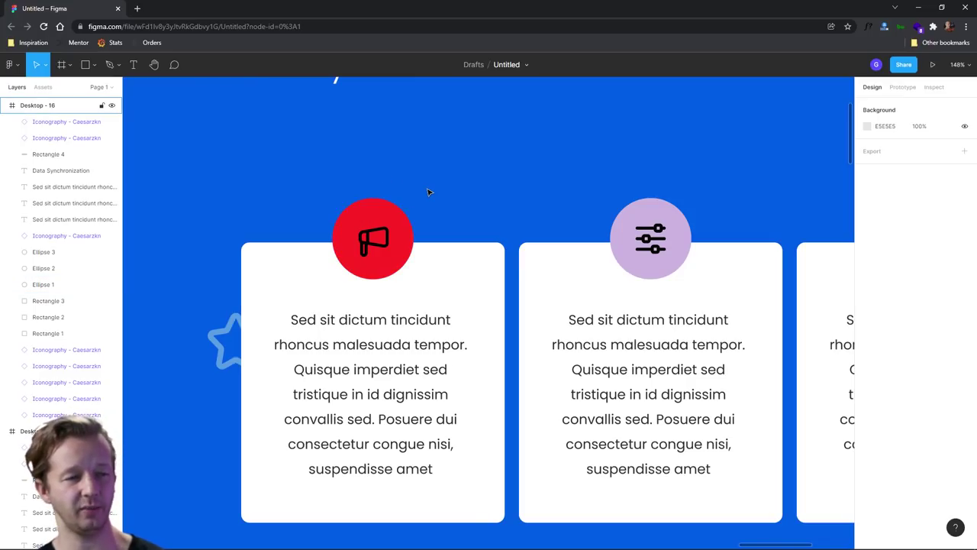
key(ctrl+z)
key(ctrl+z)
click(500, 189)
Step: Duplicate the blue Desktop - 16 frame and place the copy directly below it
scroll(562, 211, down, 2)
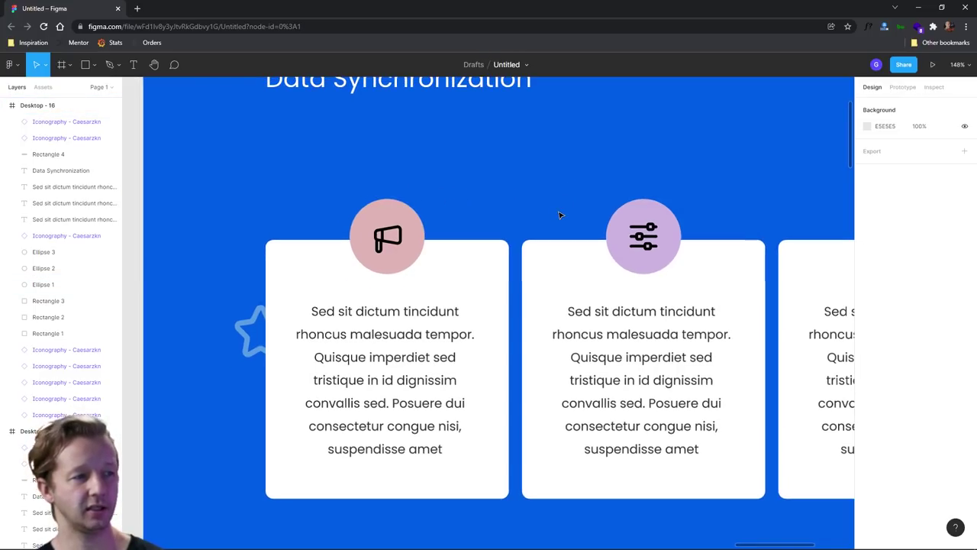
scroll(569, 212, down, 5)
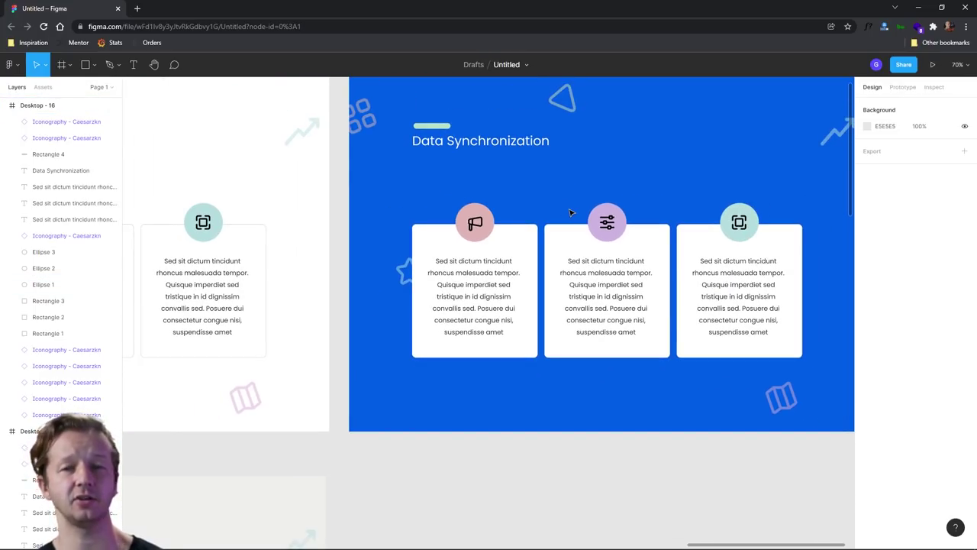
scroll(570, 212, down, 3)
scroll(562, 192, right, 3)
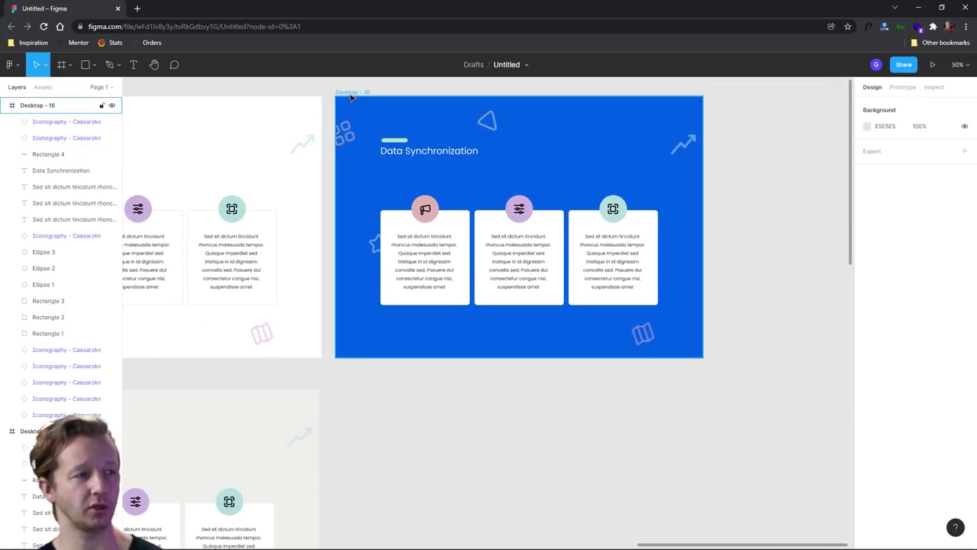
drag(352, 94, 344, 386)
click(818, 397)
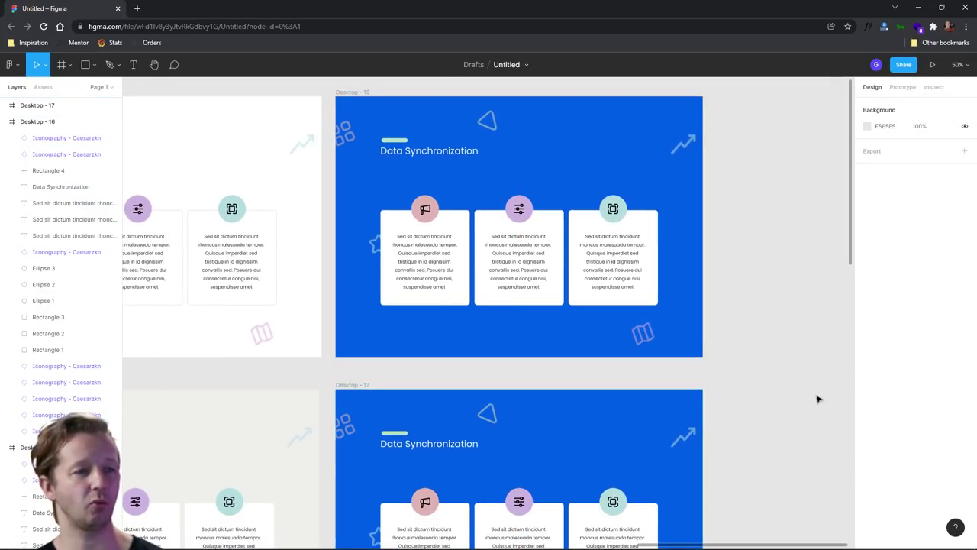
scroll(785, 251, down, 5)
scroll(563, 313, up, 3)
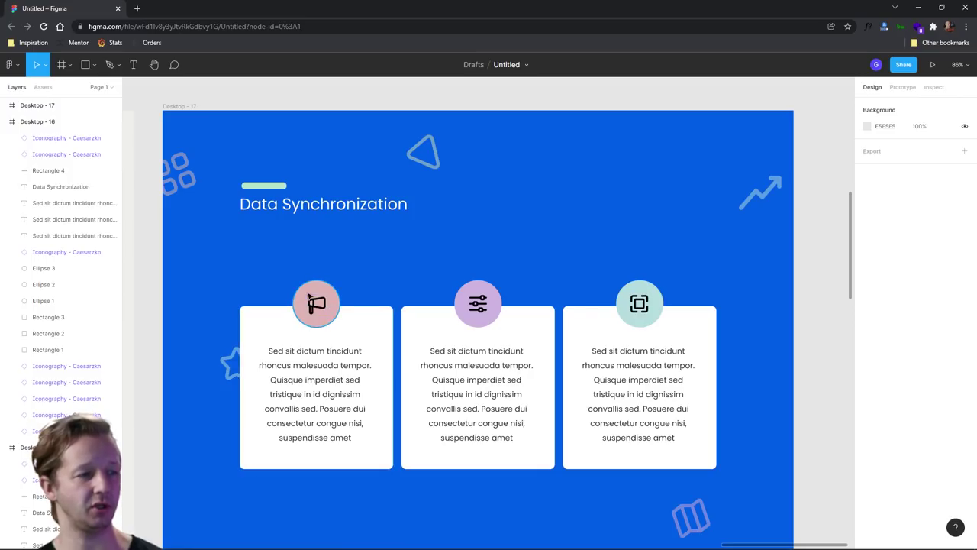
Step: Remove the white fill from the three card rectangles in the Desktop - 17 frame
scroll(489, 290, down, 1)
scroll(489, 290, left, 1)
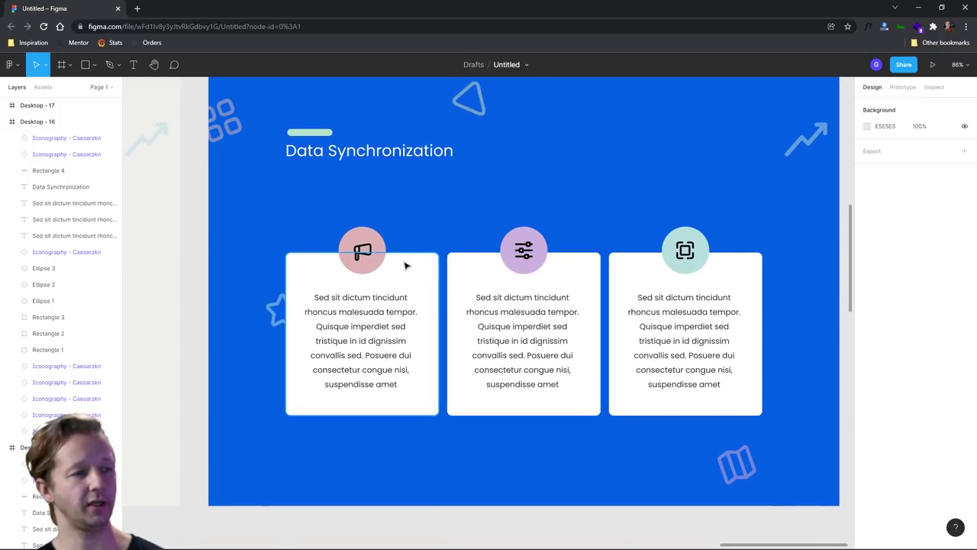
click(418, 268)
shift+click(497, 283)
shift+click(628, 280)
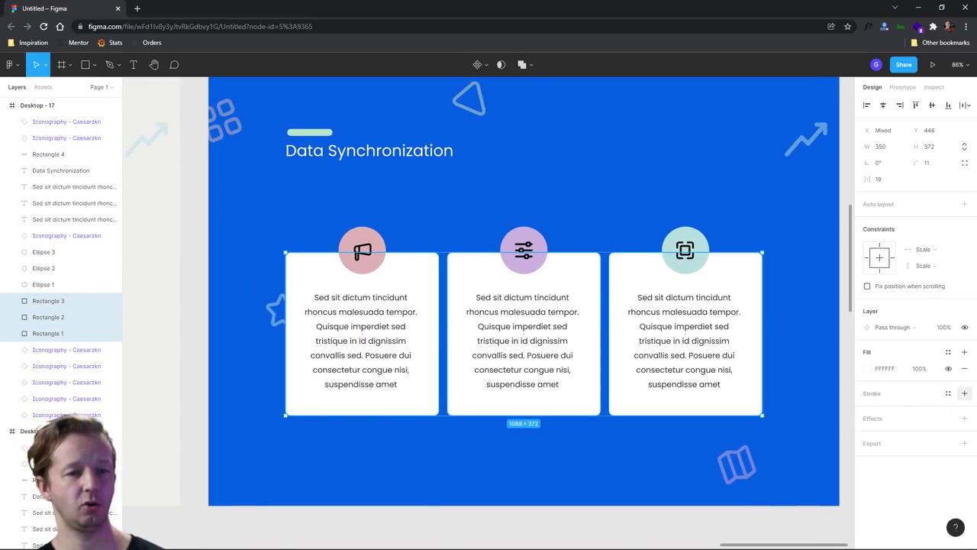
click(964, 368)
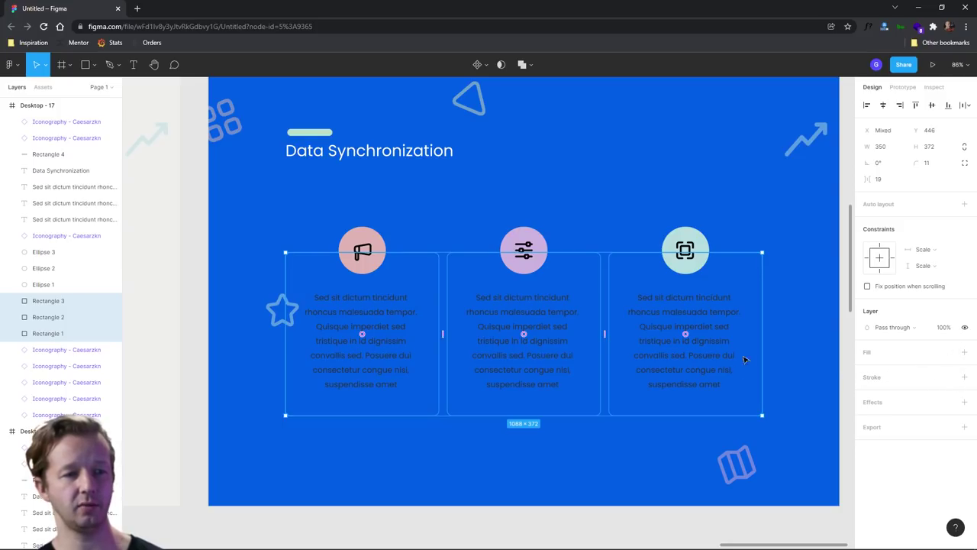
key(Escape)
Step: Change the three body paragraphs in Desktop - 17 to white
click(687, 328)
shift+click(527, 336)
shift+click(379, 325)
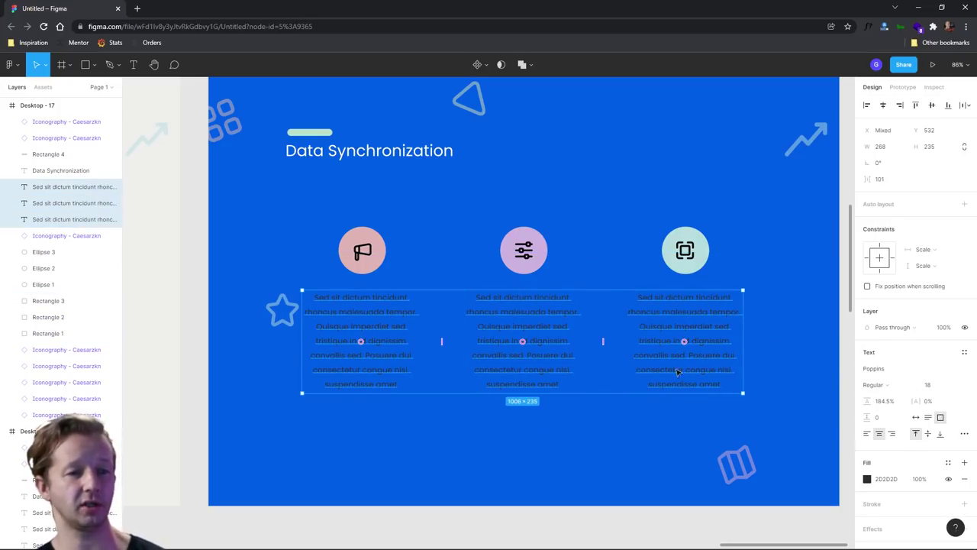
click(867, 479)
click(761, 328)
click(628, 442)
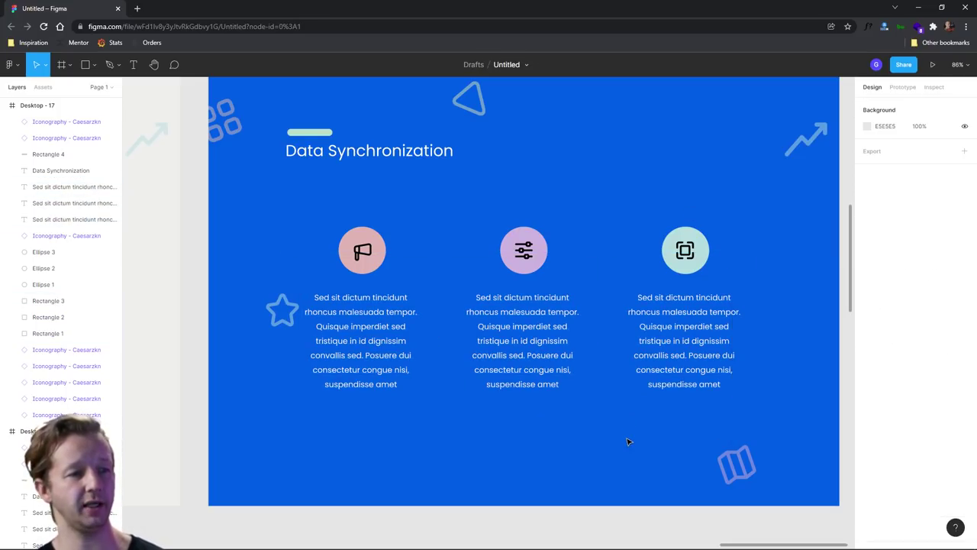
Step: Set the layer opacity of the five decorative background icons in Desktop - 17 to 25%
scroll(636, 429, down, 5)
click(486, 221)
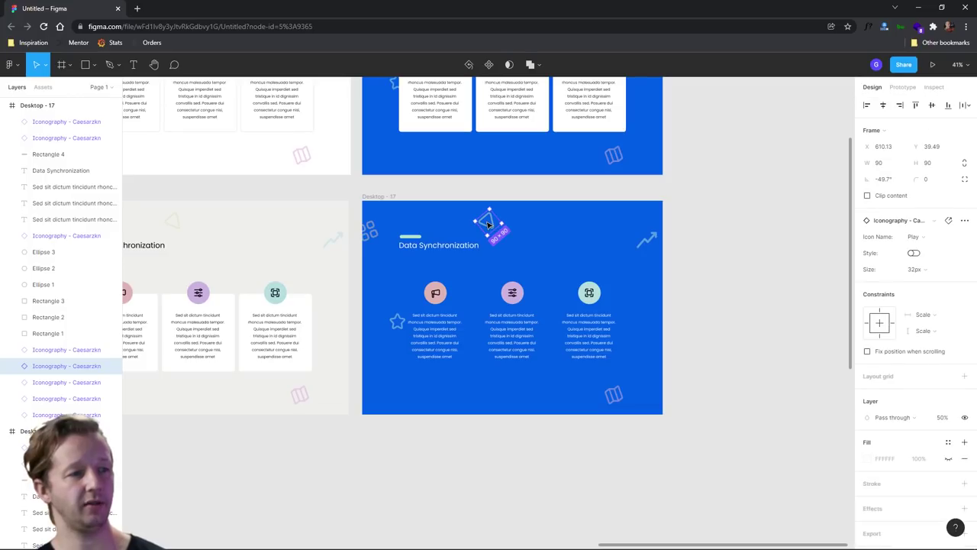
shift+click(646, 239)
shift+click(368, 228)
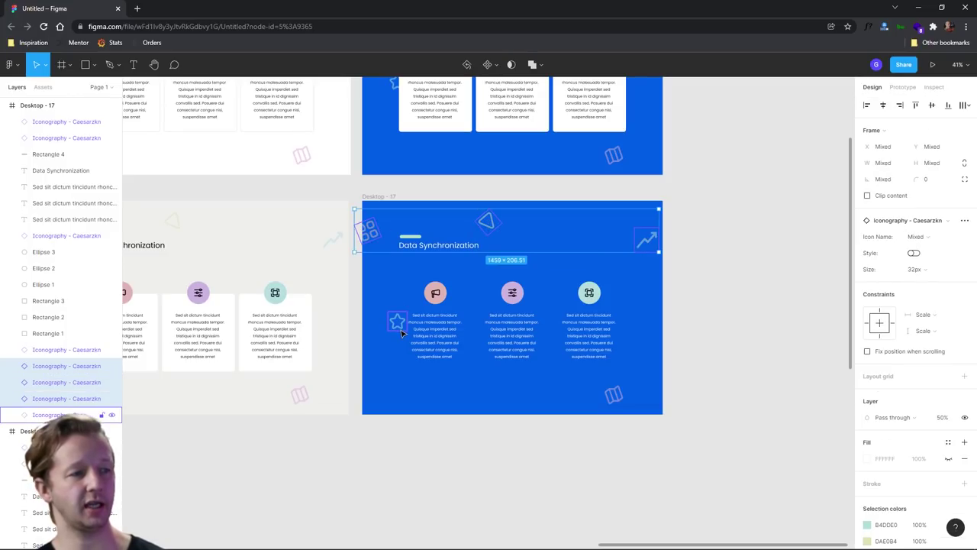
shift+click(397, 320)
shift+click(614, 394)
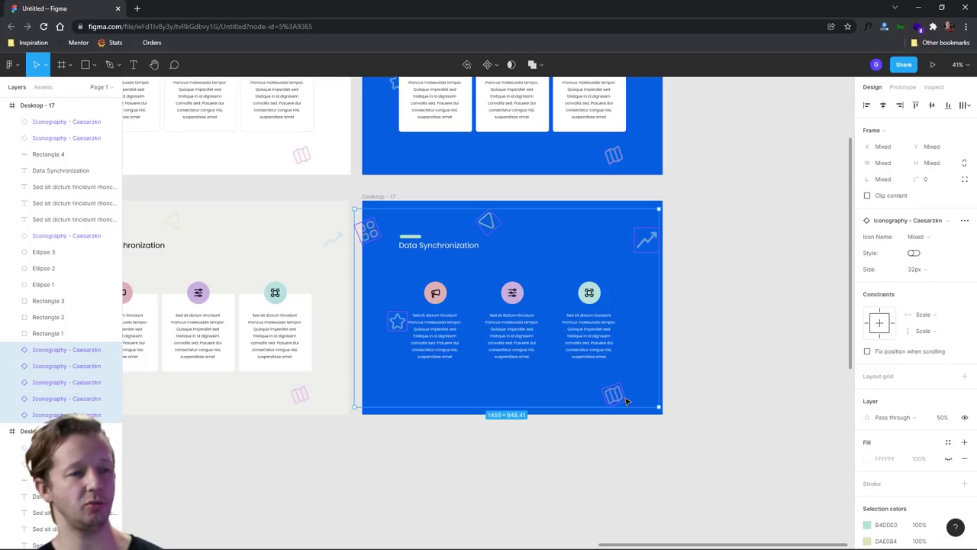
click(945, 419)
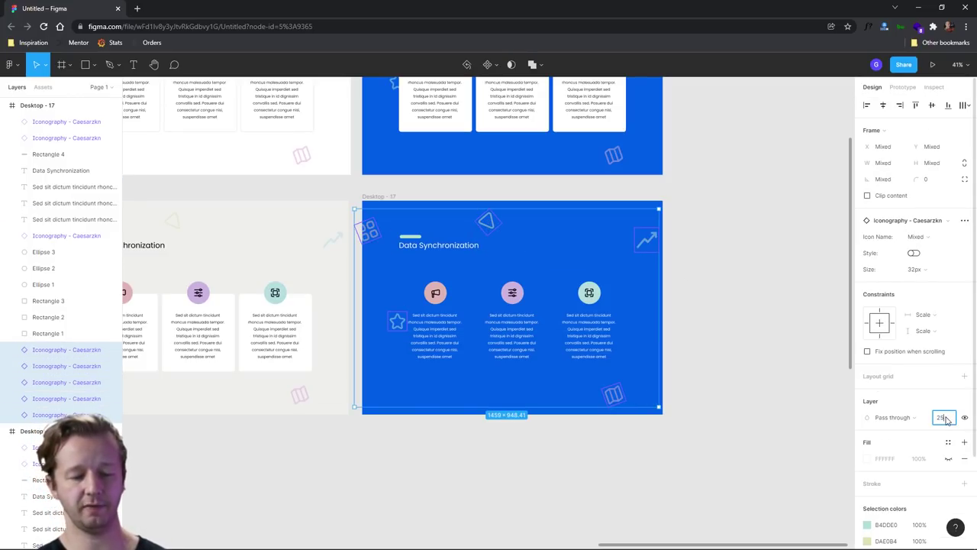
key(Return)
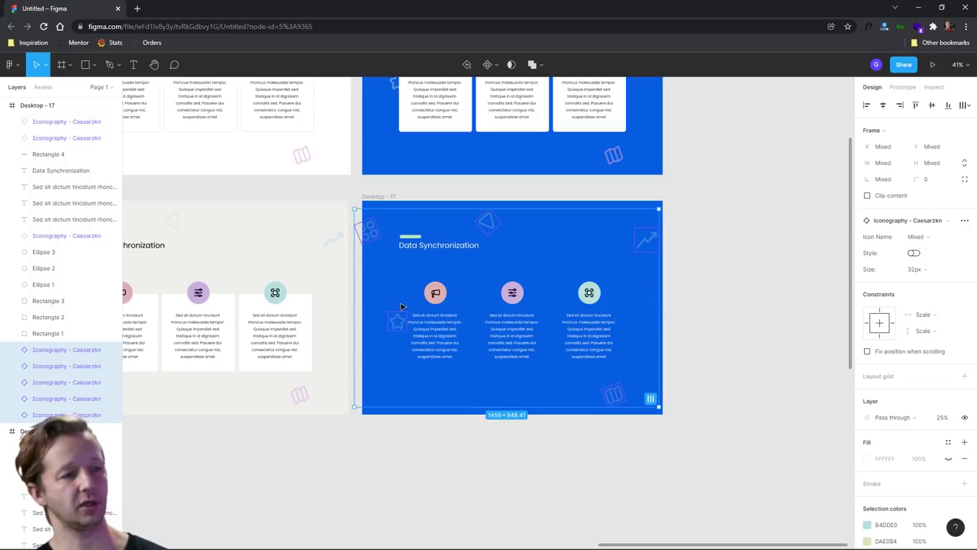
Step: Shift the decorative star icon in Desktop - 17 slightly left, clear of the first text column
click(393, 313)
click(390, 330)
key(Escape)
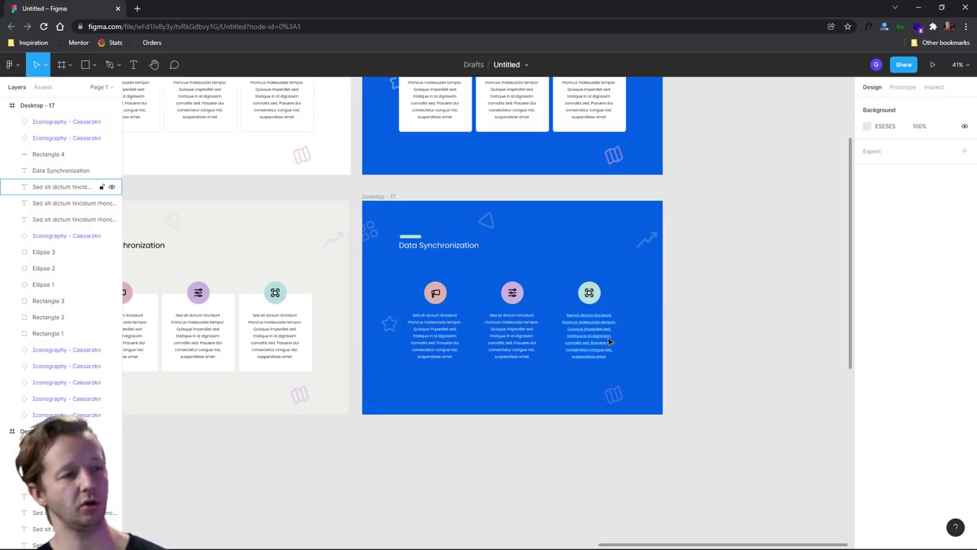
Step: Duplicate the Desktop - 17 frame and place the copy directly below it
scroll(611, 341, up, 3)
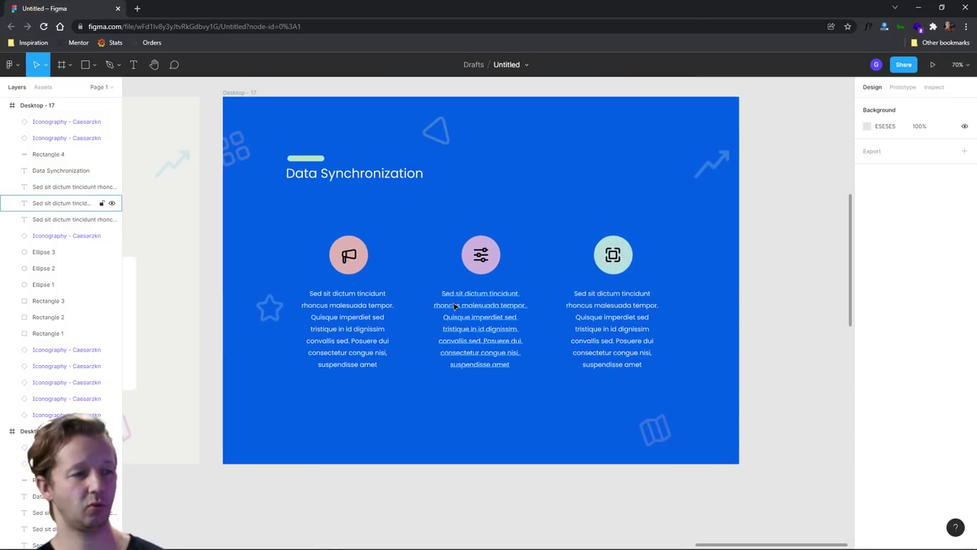
scroll(456, 306, down, 4)
drag(365, 199, 371, 388)
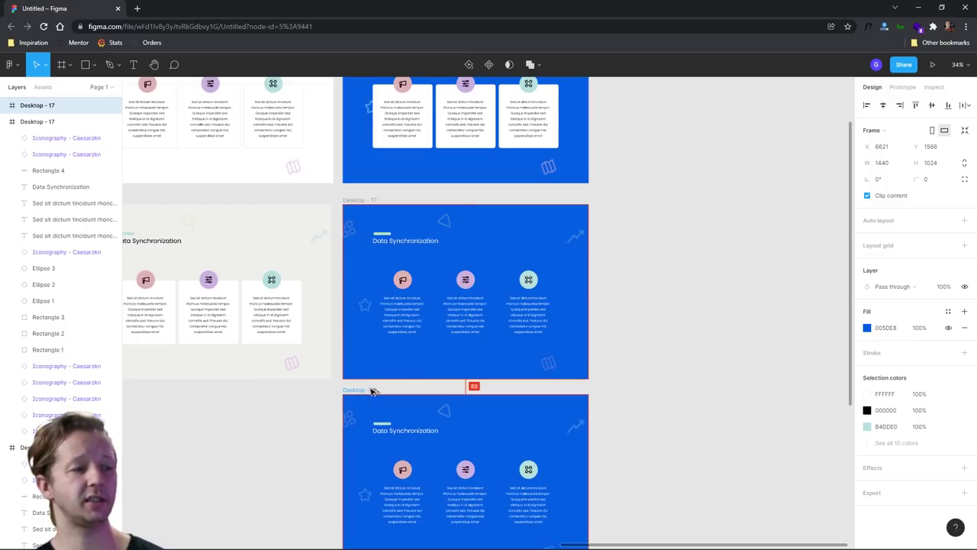
click(677, 475)
Step: Add a 1 px inside stroke in white, FFFFFF, to the three card rectangles in Desktop - 18
scroll(462, 385, down, 5)
scroll(461, 385, up, 4)
drag(386, 178, 415, 209)
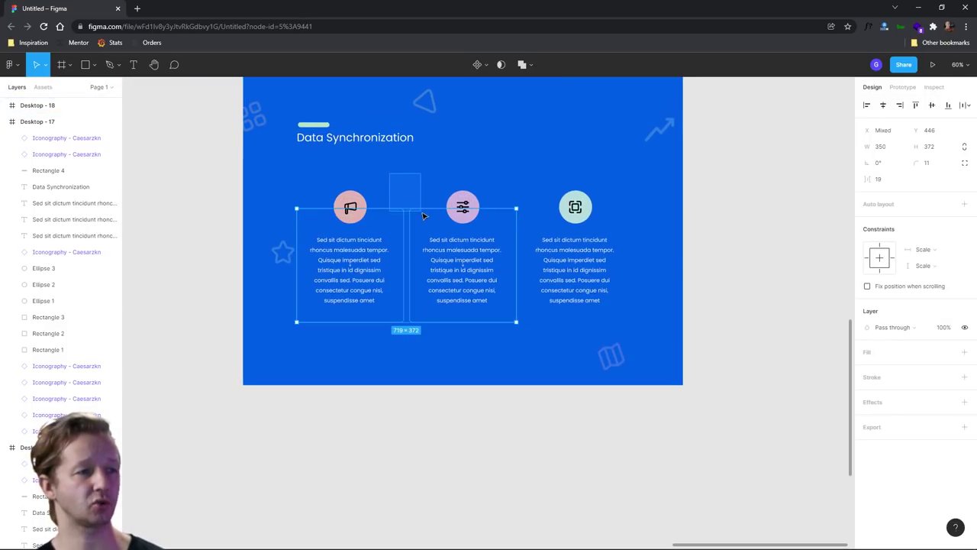
shift+click(547, 225)
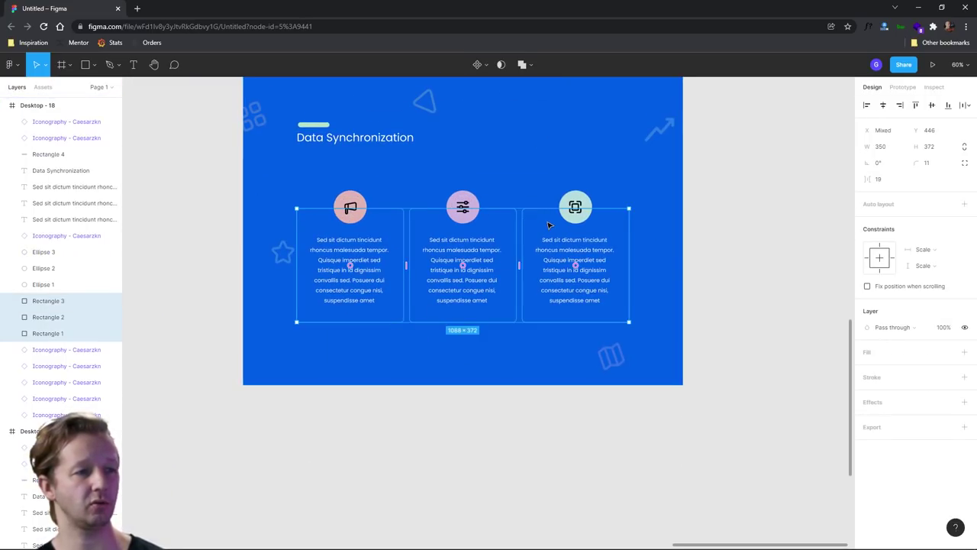
click(964, 376)
click(867, 394)
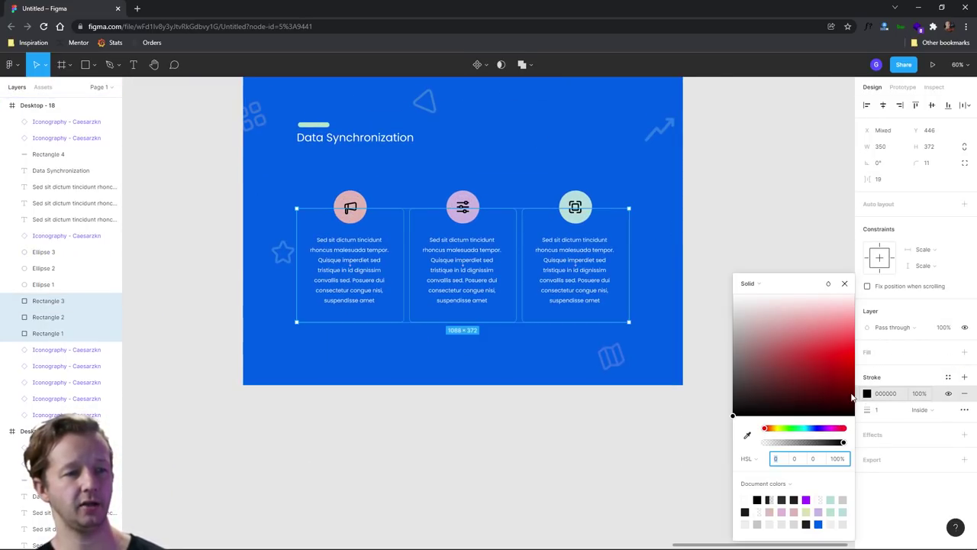
drag(752, 310, 700, 299)
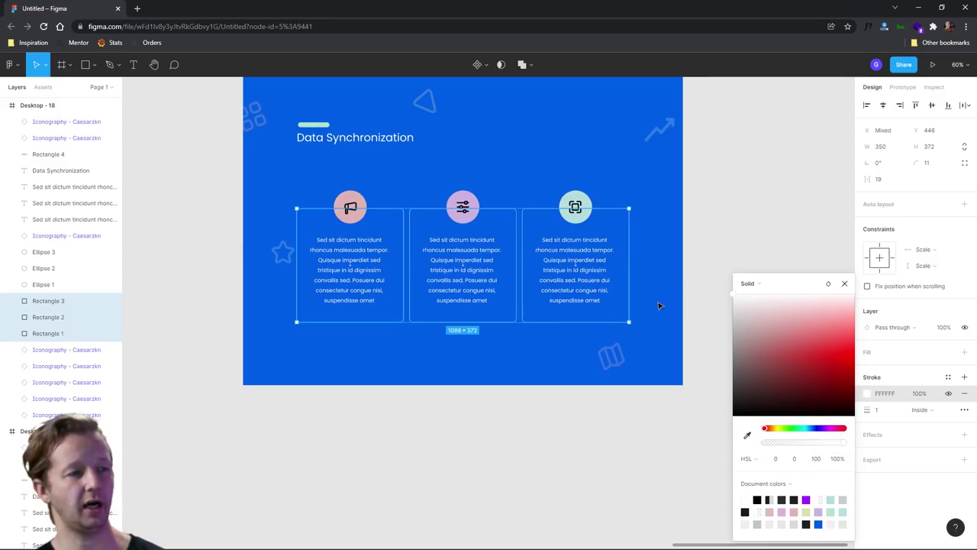
click(452, 388)
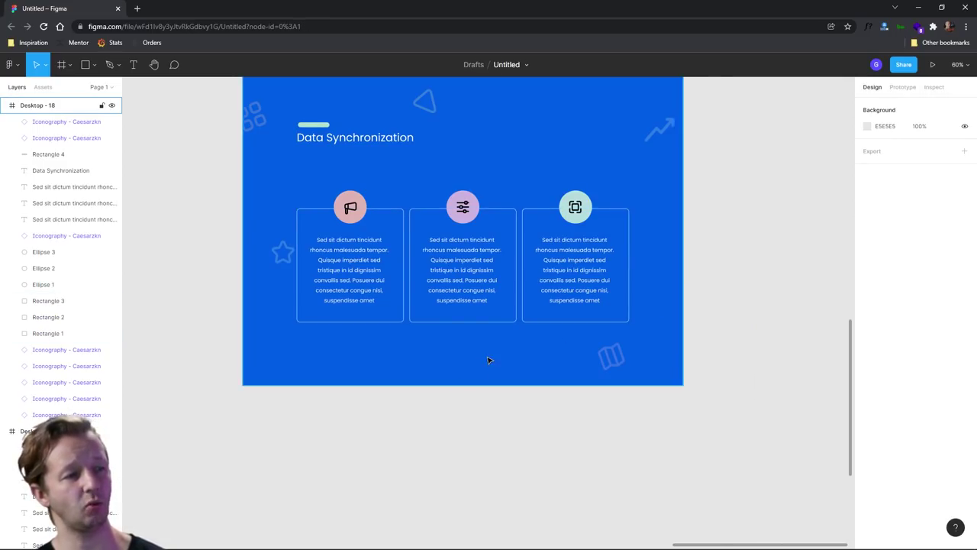
Step: Recolor the three card strokes in Desktop - 18 by sampling the background blue and darkening it to 003A90
scroll(480, 376, up, 3)
drag(352, 153, 400, 193)
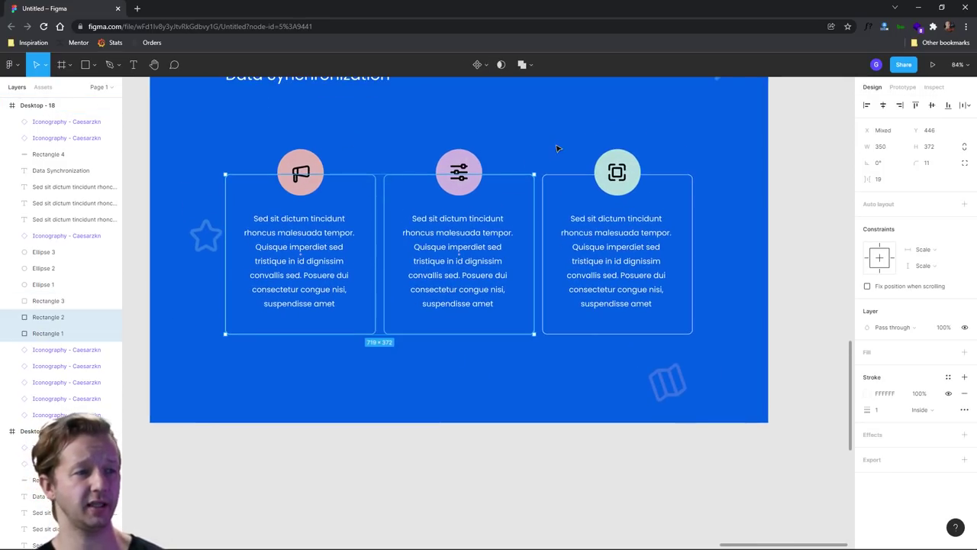
drag(557, 148, 571, 181)
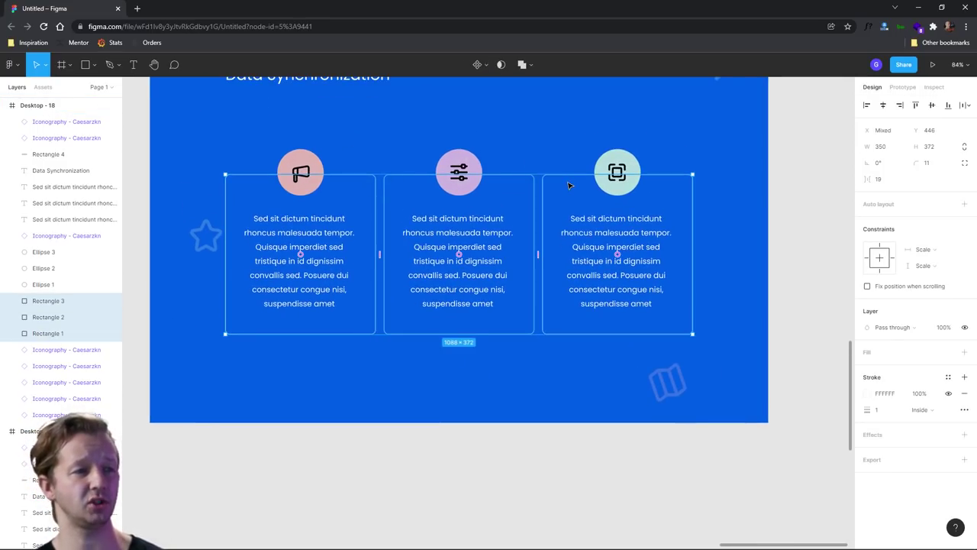
click(868, 395)
click(746, 435)
click(735, 227)
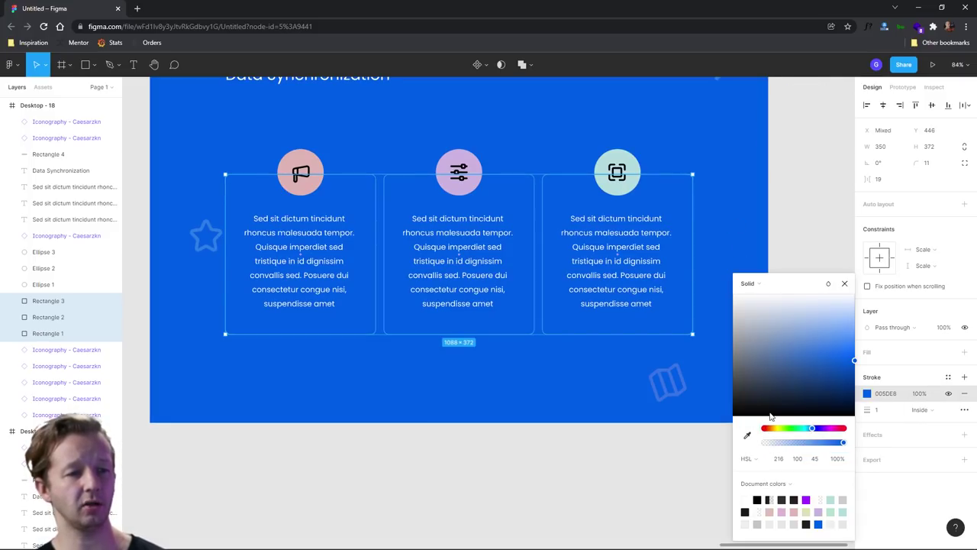
drag(846, 376, 868, 388)
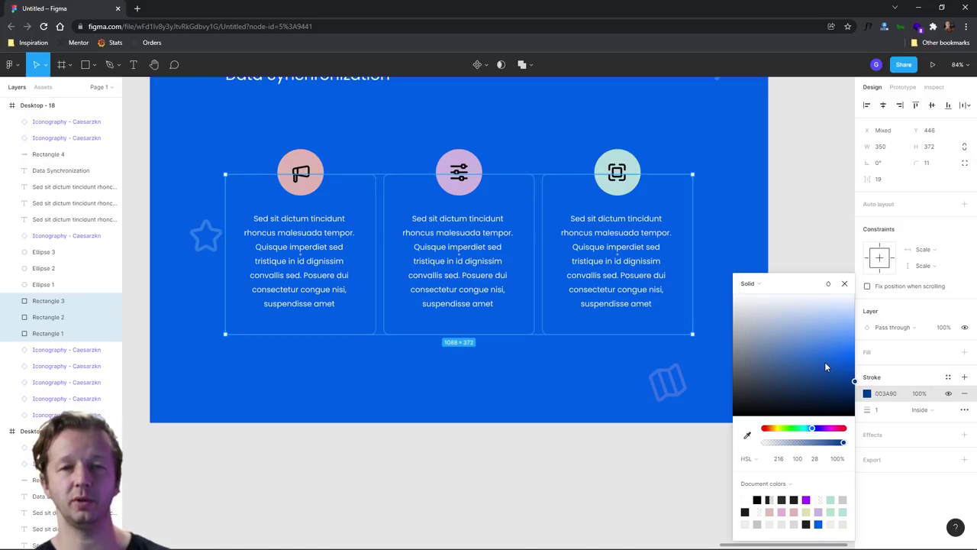
click(776, 224)
Step: Review the full set of frames, then compare the monochrome and purple-accented variants up close
scroll(765, 266, down, 5)
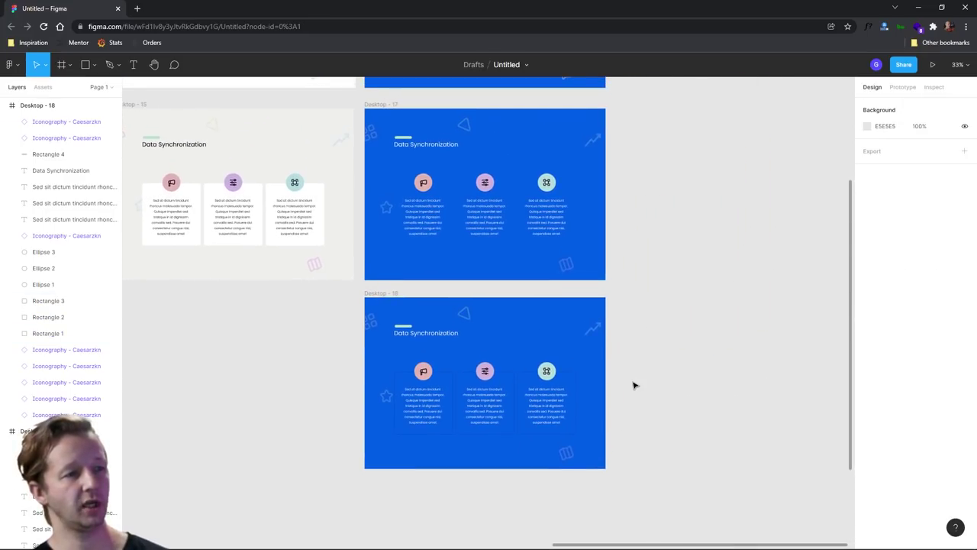
scroll(634, 385, down, 5)
scroll(641, 381, left, 3)
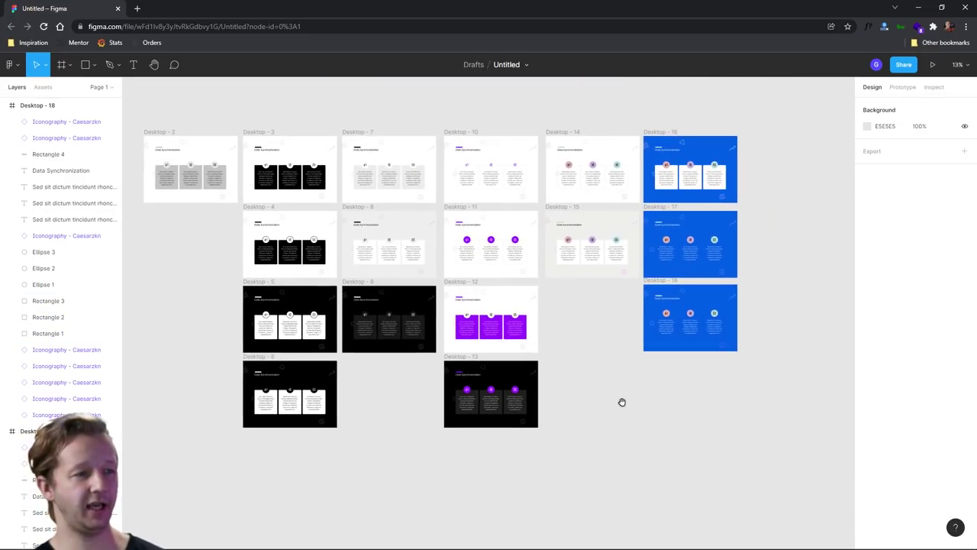
scroll(644, 399, up, 2)
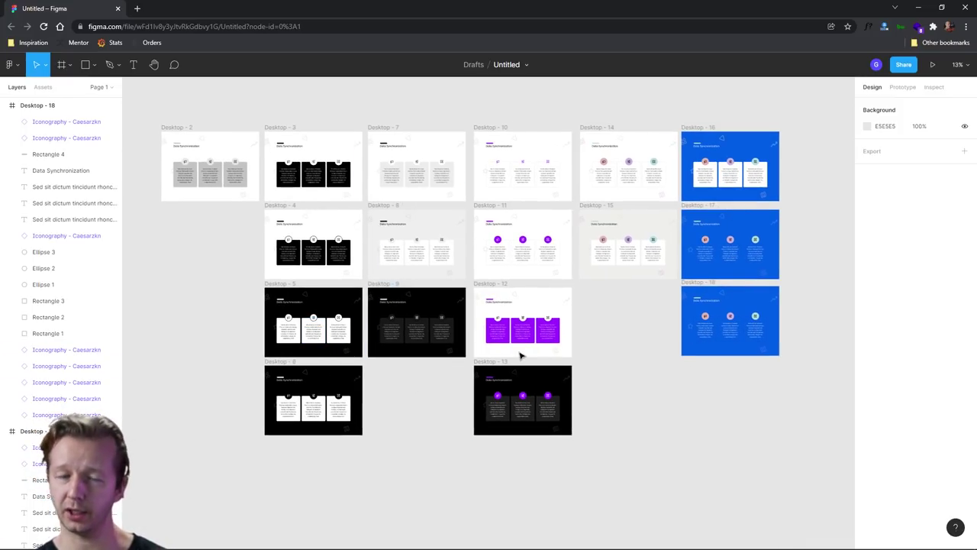
scroll(305, 218, up, 6)
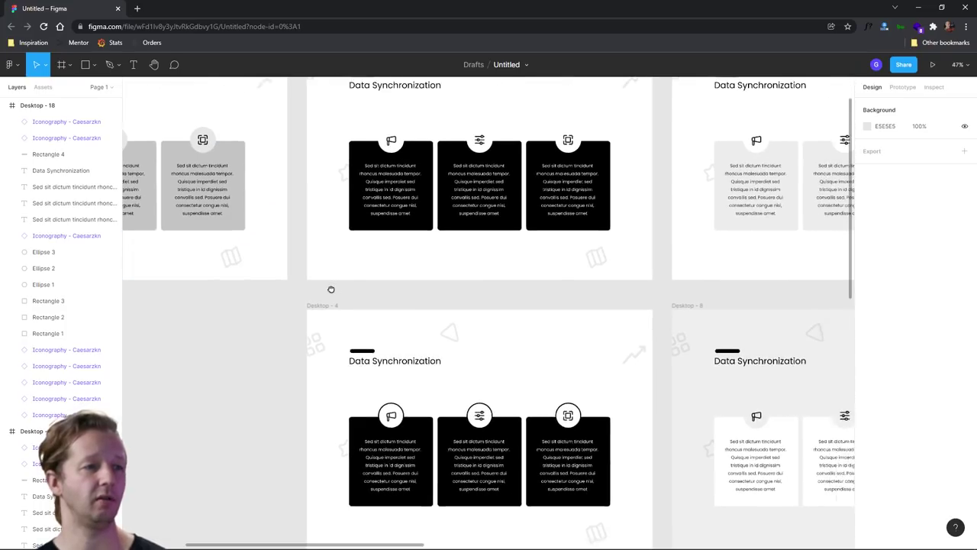
scroll(416, 394, down, 10)
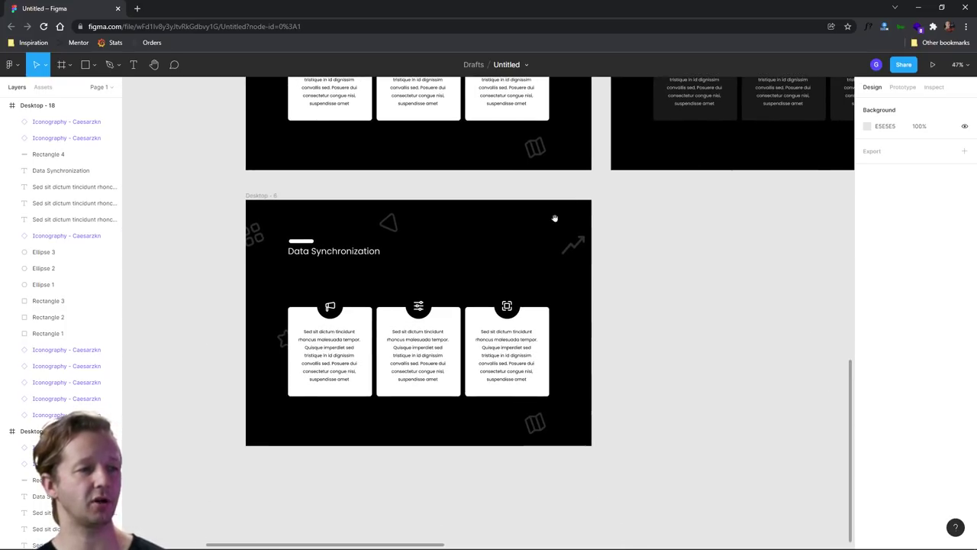
scroll(421, 387, right, 5)
scroll(434, 458, down, 5)
scroll(458, 277, up, 2)
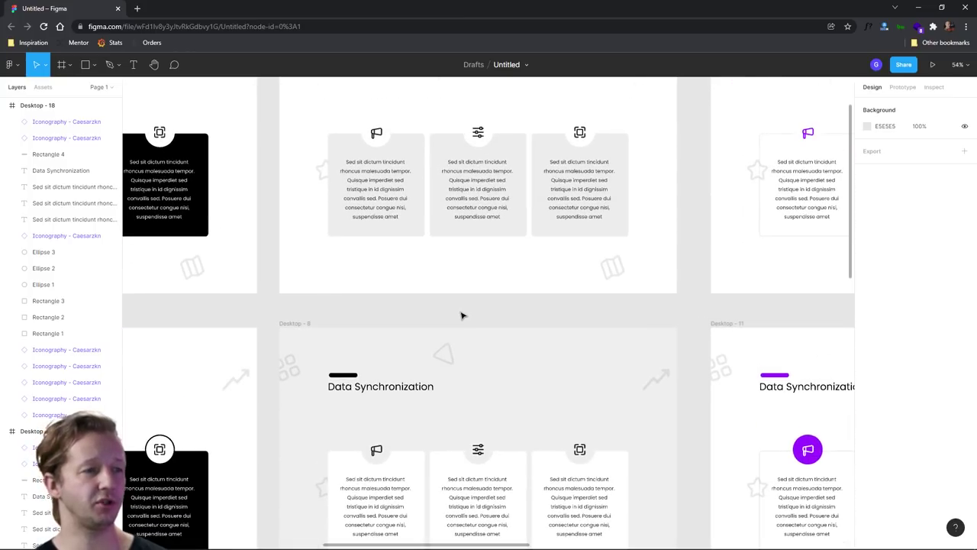
scroll(490, 326, down, 15)
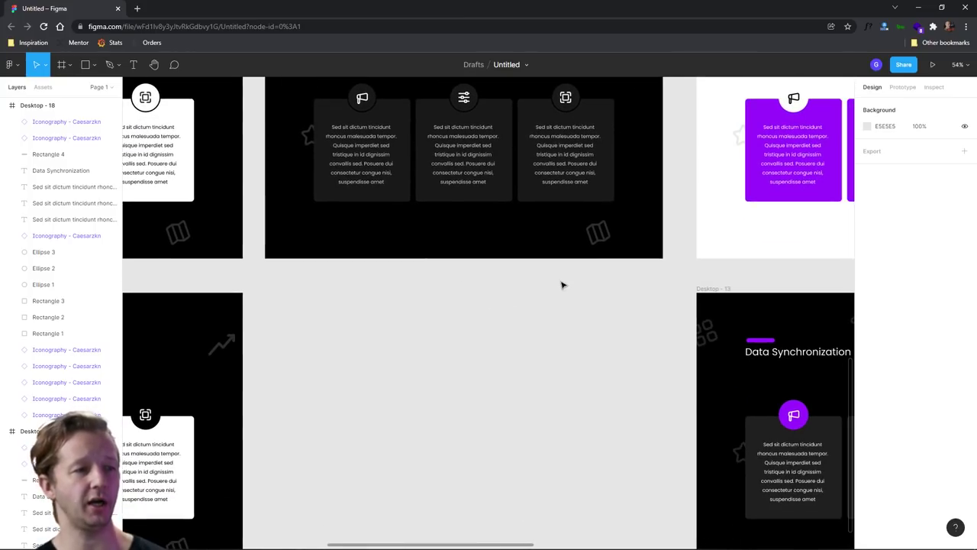
scroll(562, 283, down, 5)
scroll(612, 207, up, 10)
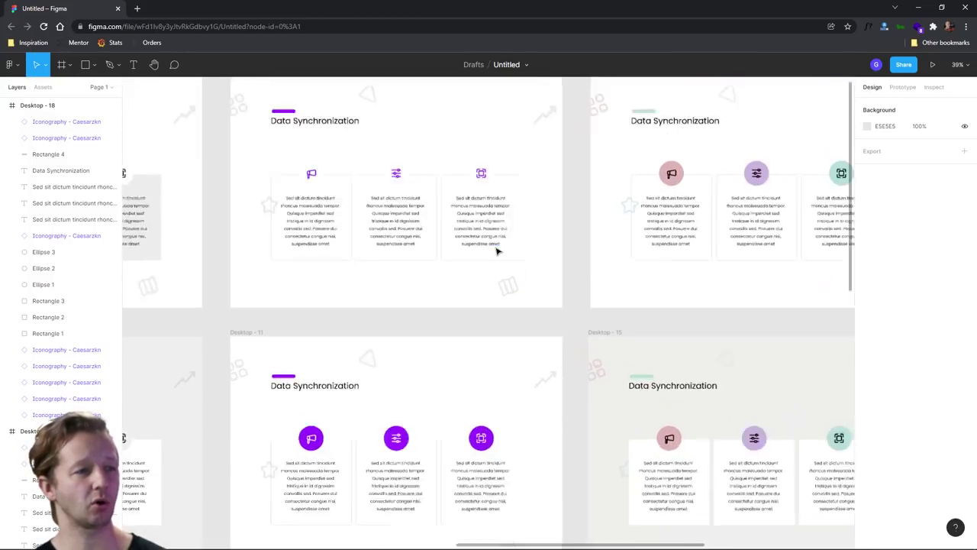
scroll(434, 291, down, 8)
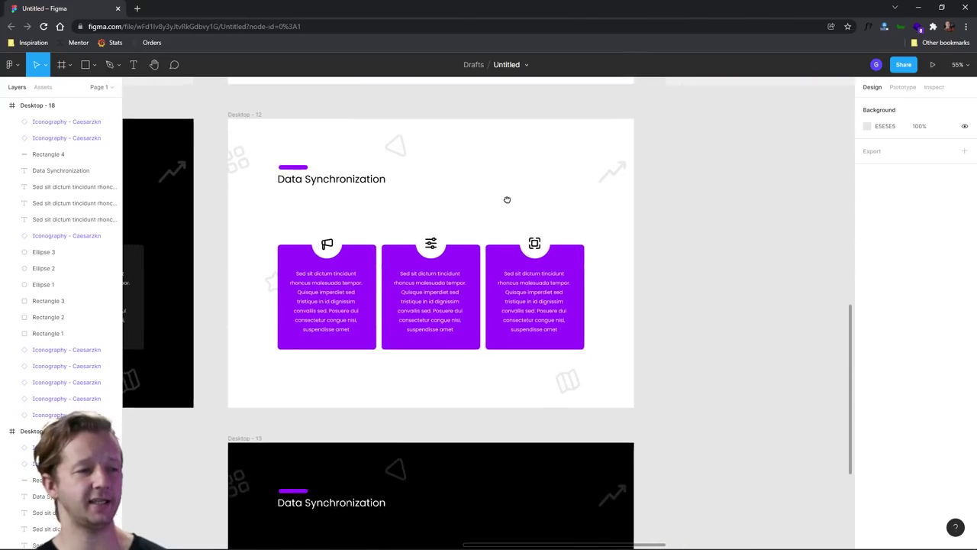
scroll(513, 178, down, 6)
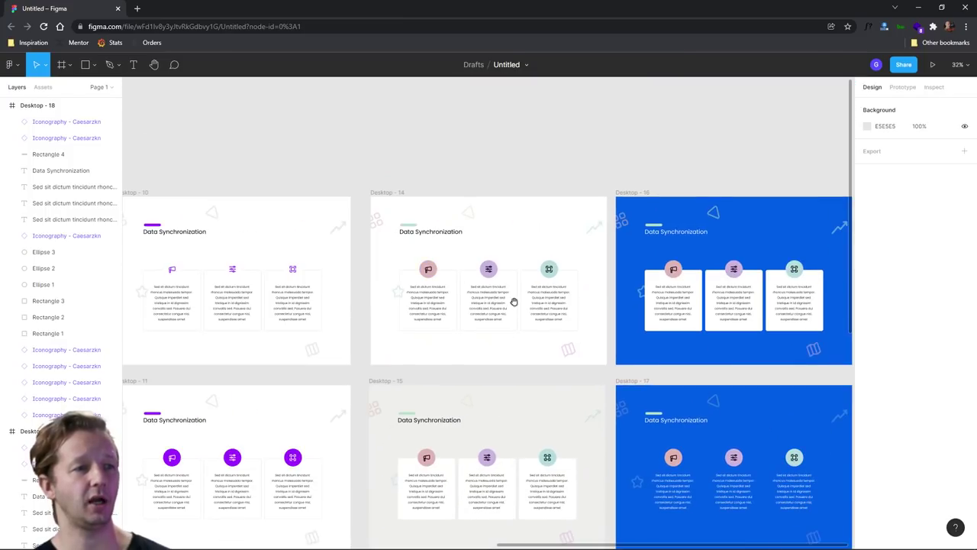
Step: Examine the pastel and saturated blue variants, Desktop - 14 through Desktop - 18, and compare them with the whole set
drag(514, 301, 447, 240)
scroll(453, 236, up, 5)
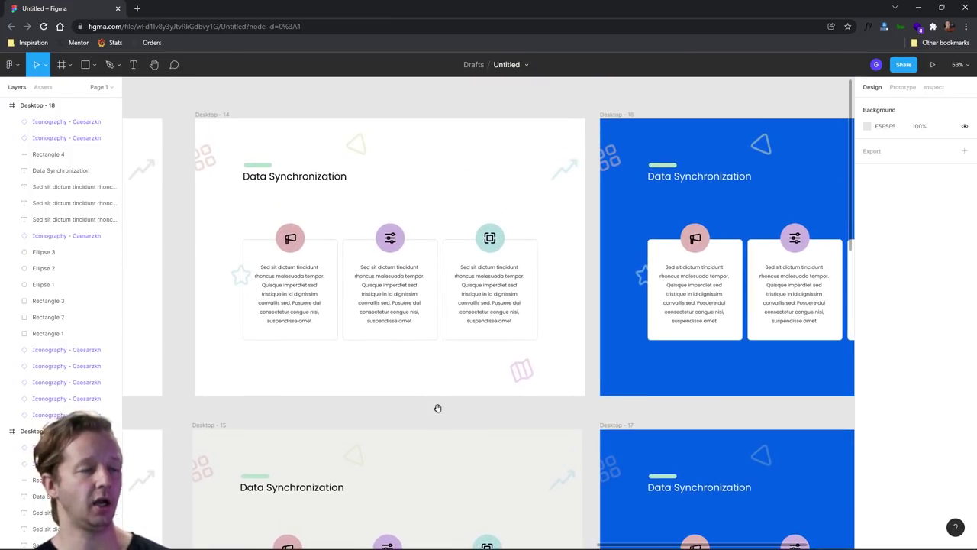
scroll(437, 407, down, 4)
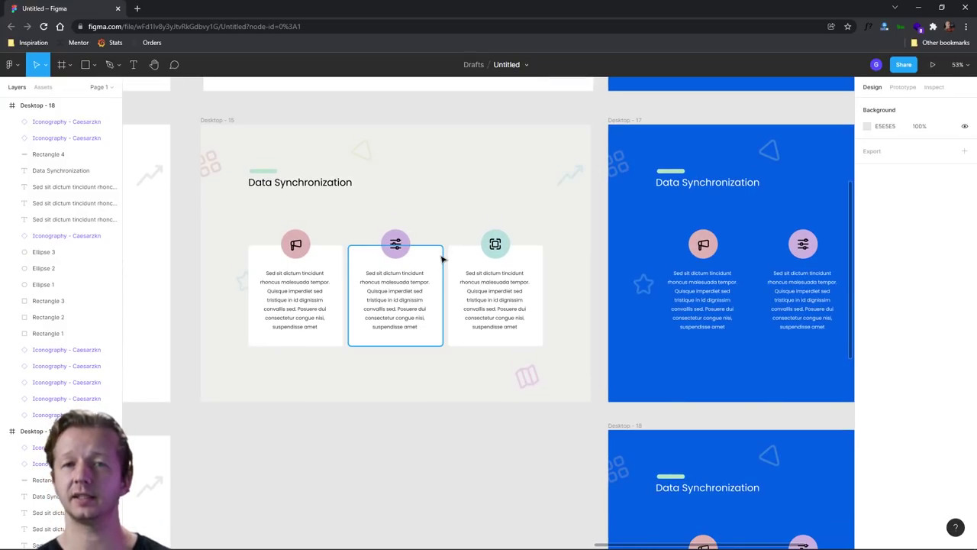
click(454, 257)
scroll(454, 264, down, 3)
scroll(455, 263, right, 5)
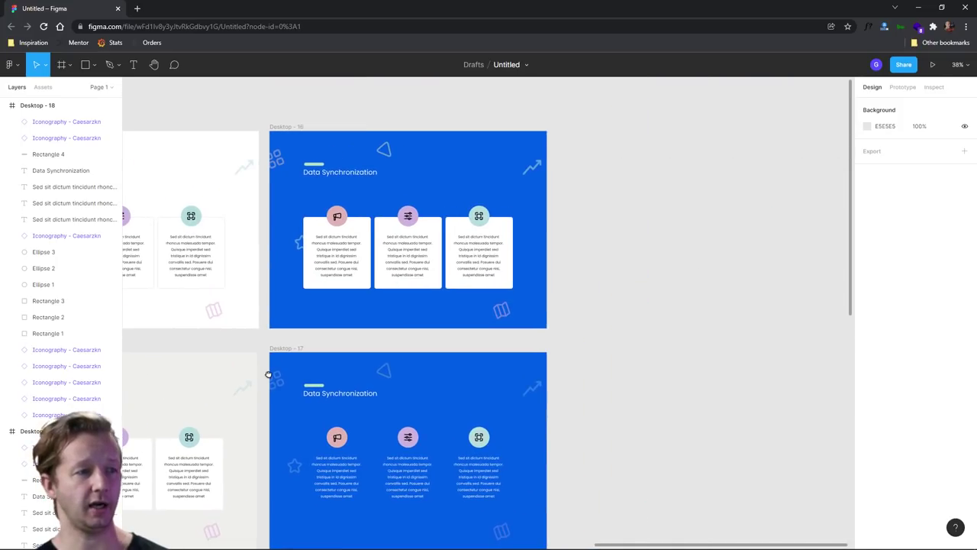
scroll(366, 221, left, 3)
scroll(405, 229, up, 5)
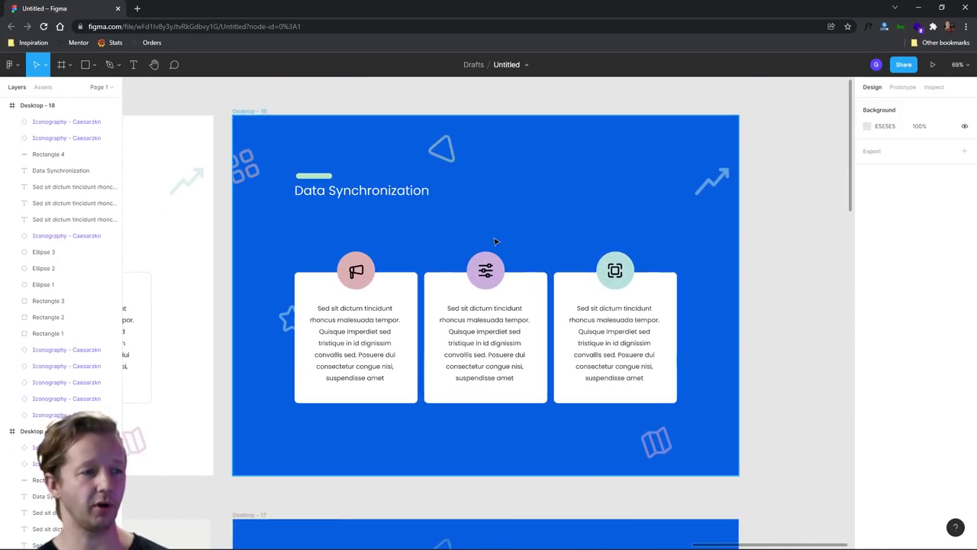
scroll(493, 244, down, 3)
scroll(510, 265, down, 3)
scroll(506, 313, down, 3)
scroll(585, 259, down, 5)
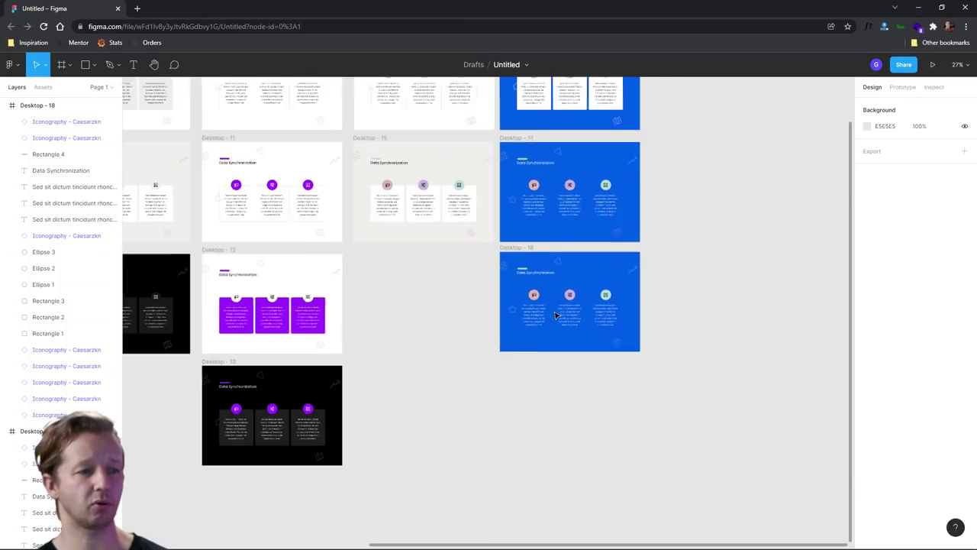
scroll(445, 377, down, 1)
drag(443, 381, 625, 368)
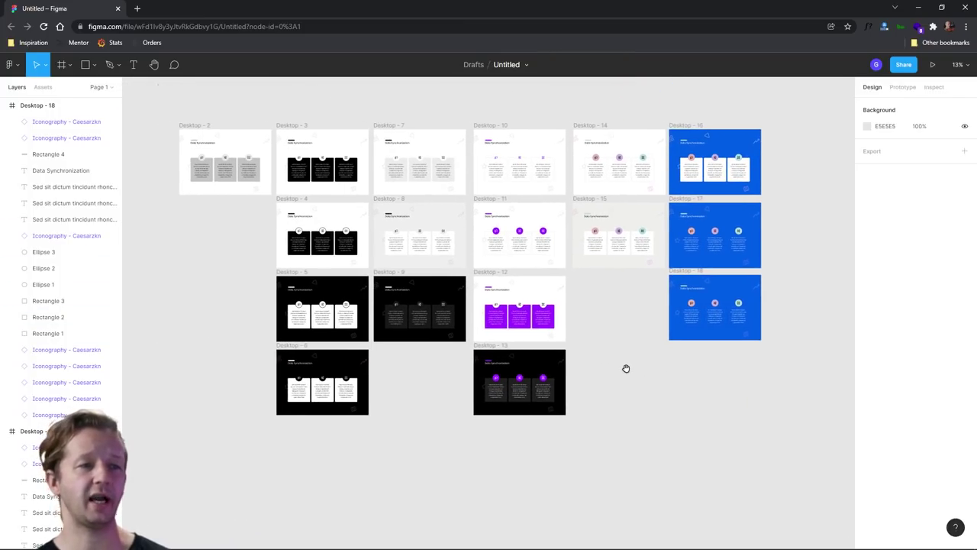